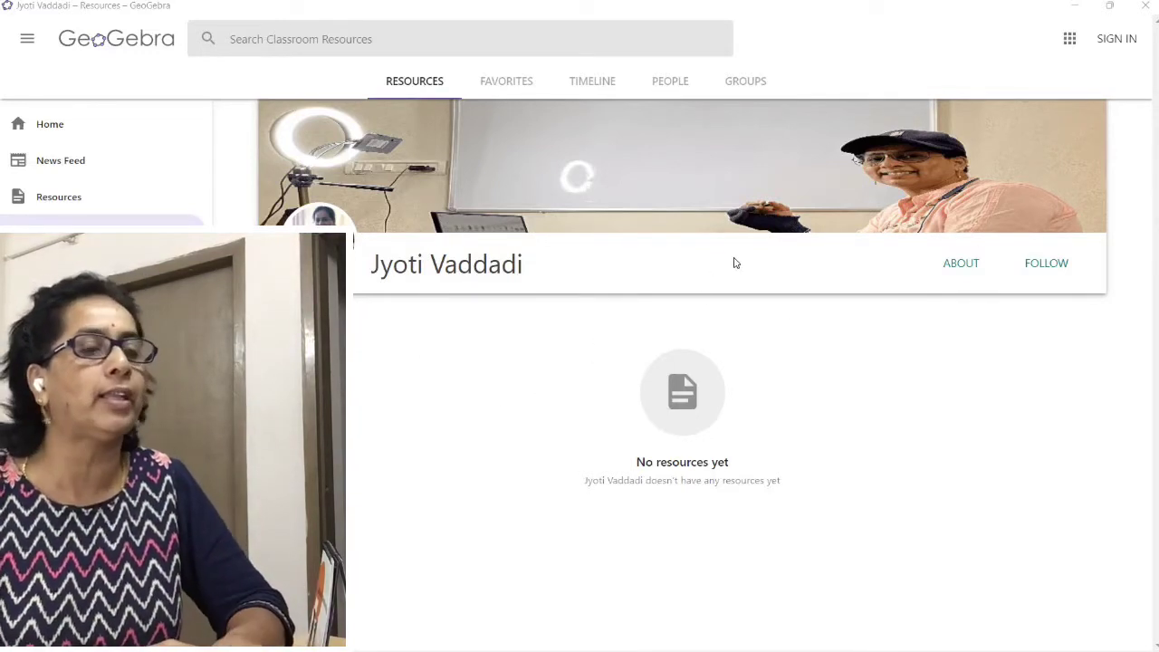
- Open GeoGebra Classic from the GeoGebra website and maximize its window
{"action": "left_click", "coordinate": [1070, 41]}
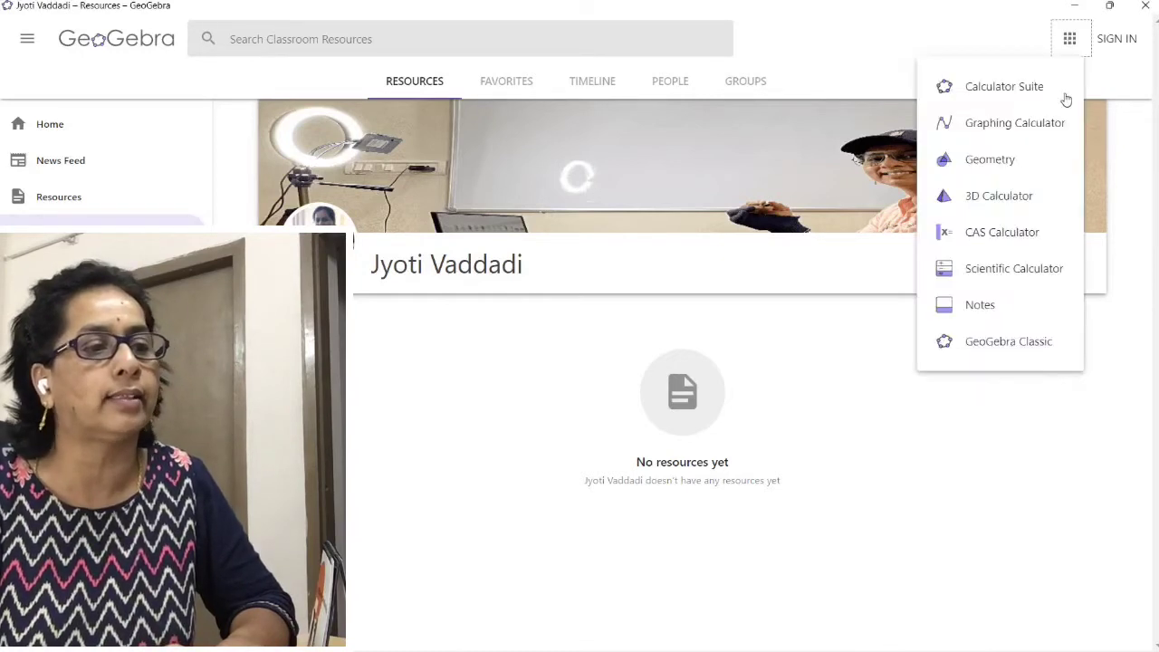
{"action": "left_click", "coordinate": [1027, 349]}
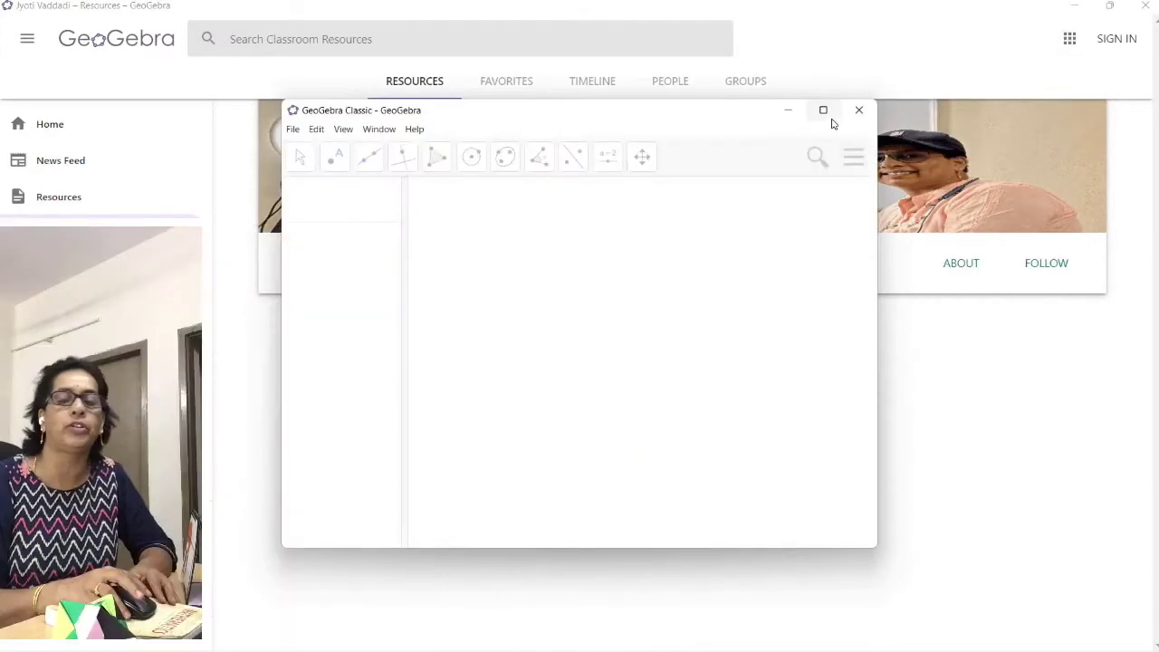
{"action": "left_click", "coordinate": [823, 110]}
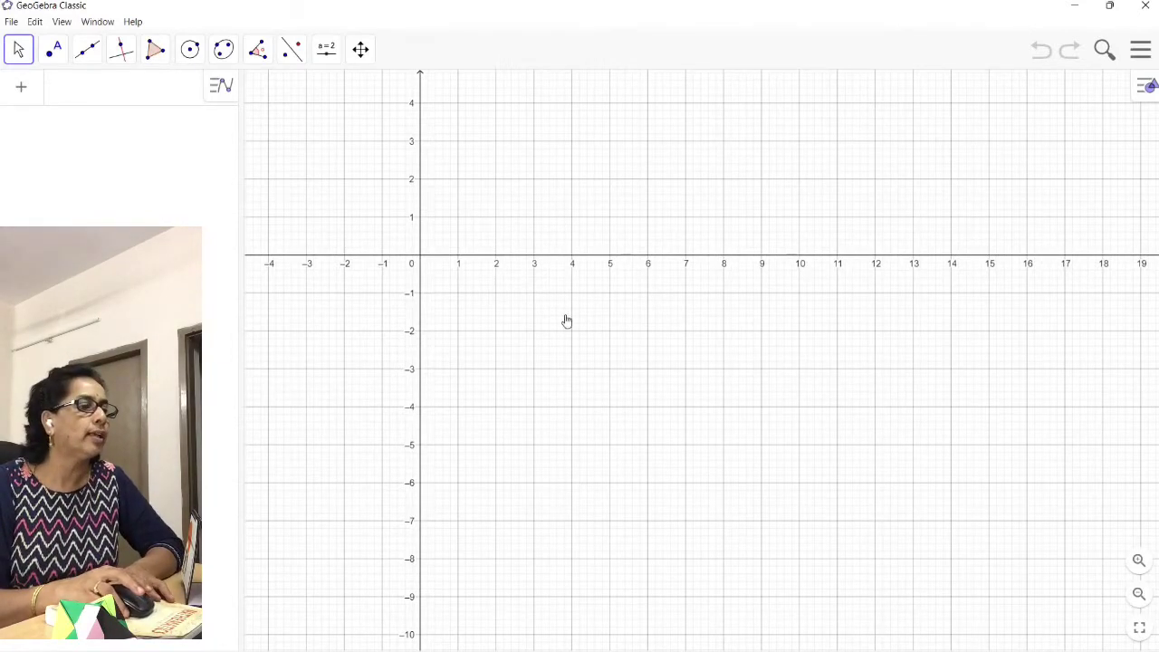
- Hide the grid and the coordinate axes in the graphics view
{"action": "left_click_drag", "start_coordinate": [802, 459], "coordinate": [613, 468]}
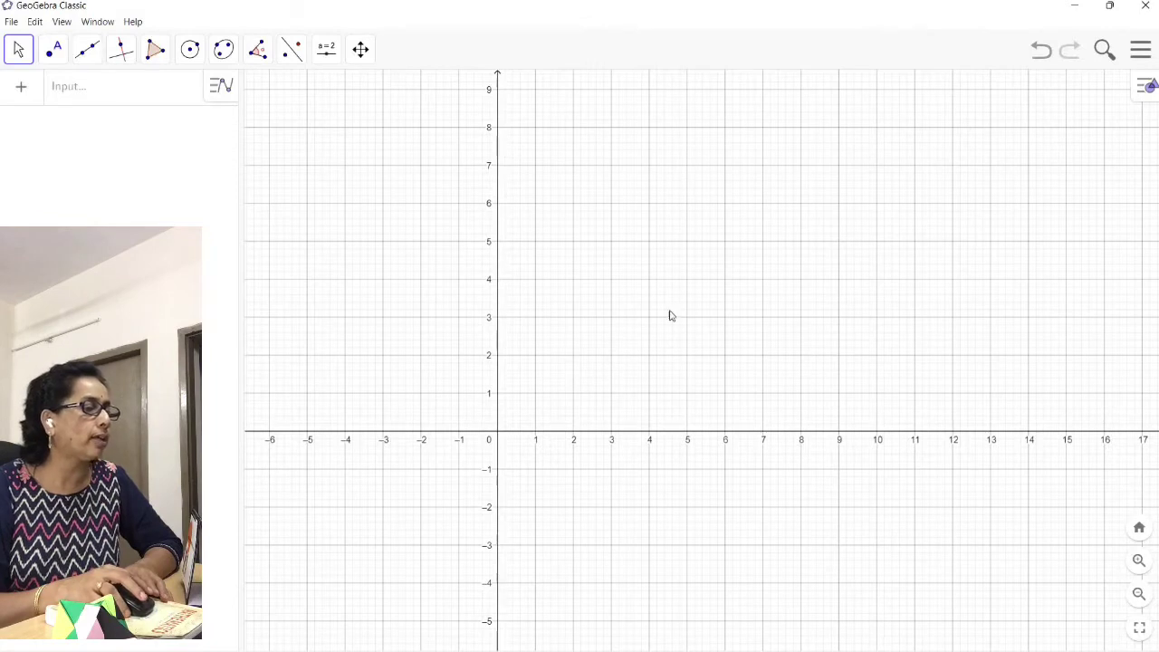
{"action": "left_click", "coordinate": [1142, 91]}
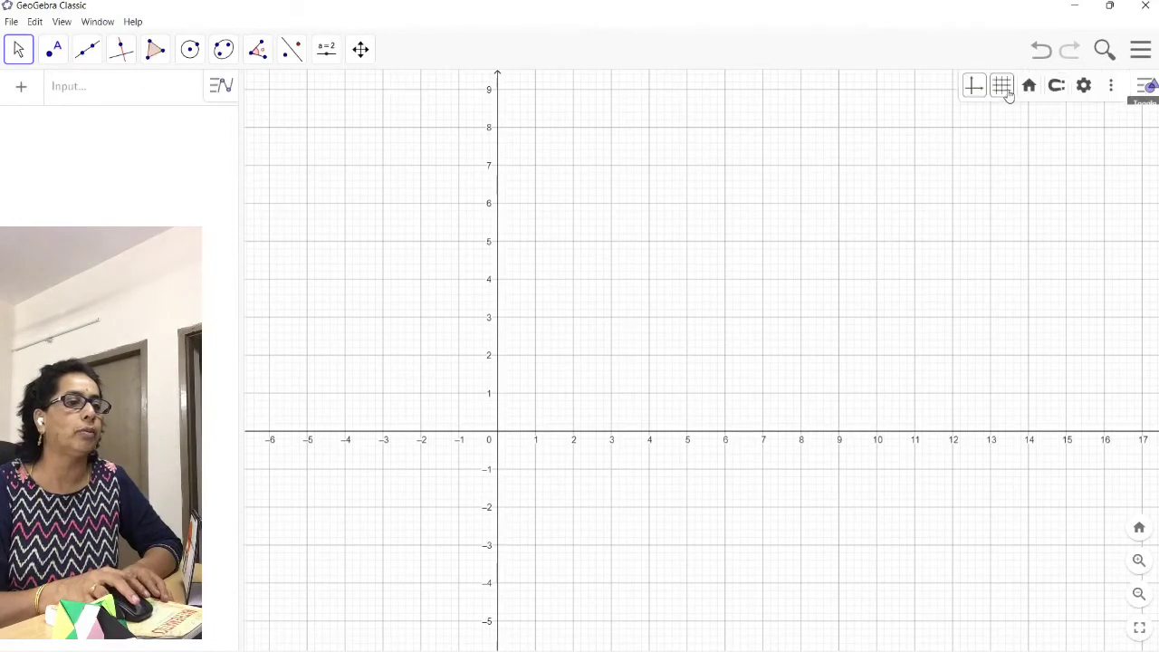
{"action": "left_click", "coordinate": [1005, 91]}
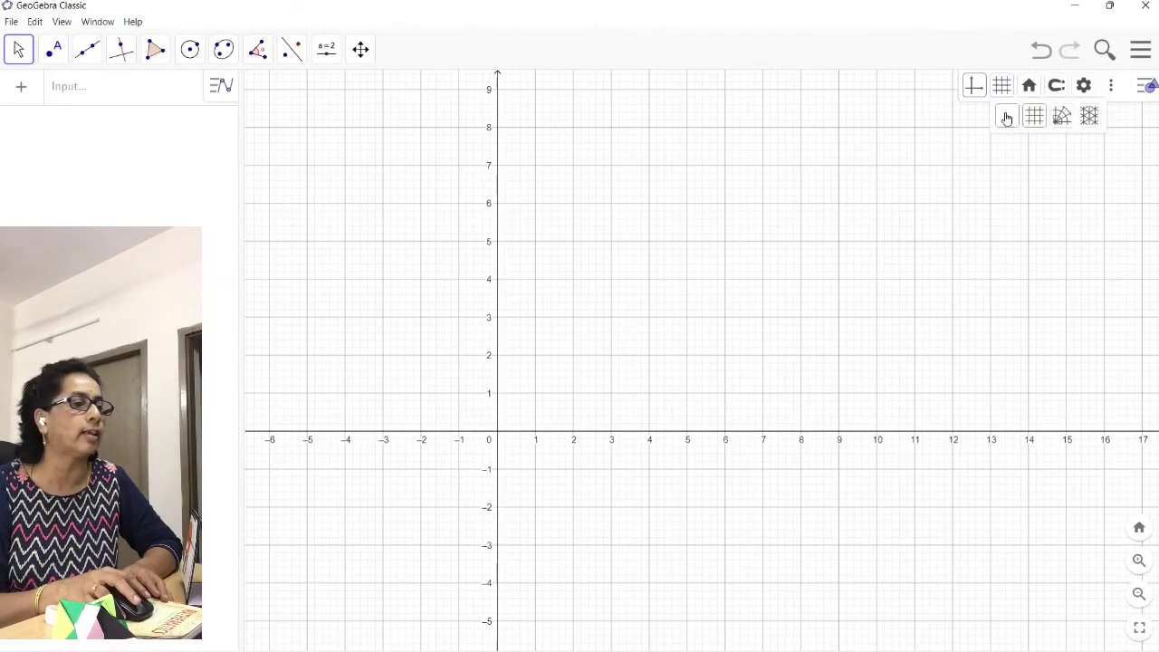
{"action": "left_click", "coordinate": [1006, 117]}
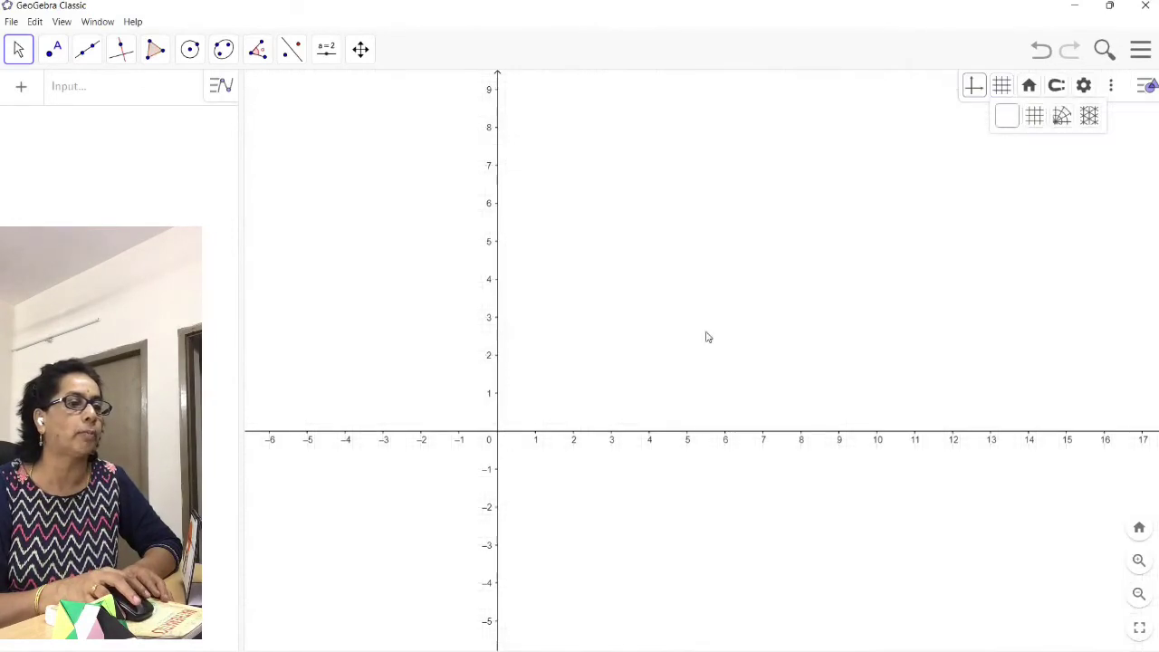
{"action": "left_click", "coordinate": [974, 88]}
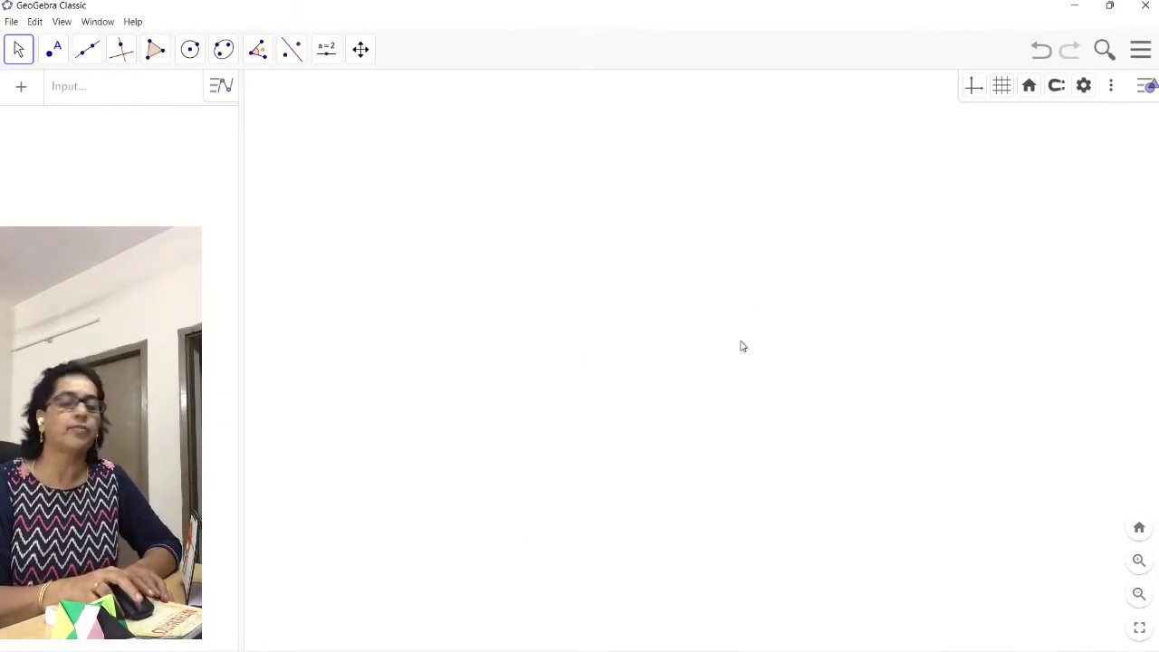
- Draw triangle ABC with the Polygon tool, with vertices at about A (-4, 6.6), B (-9.2, 1.9) and C (0, 1.7)
{"action": "left_click", "coordinate": [54, 52]}
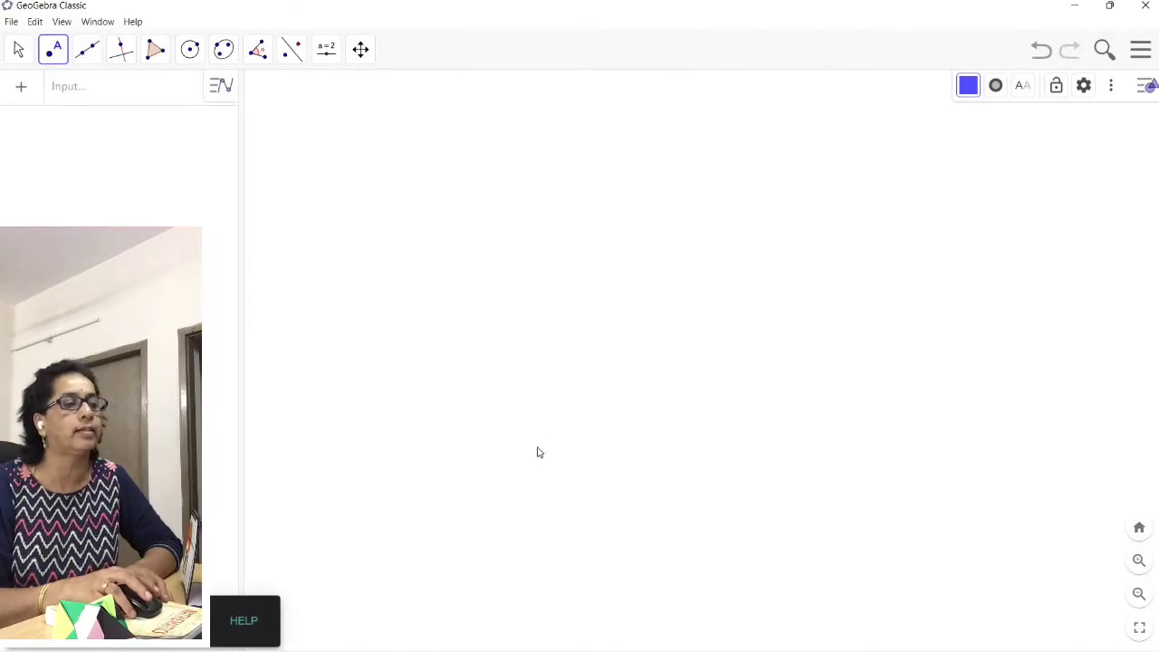
{"action": "left_click", "coordinate": [158, 52]}
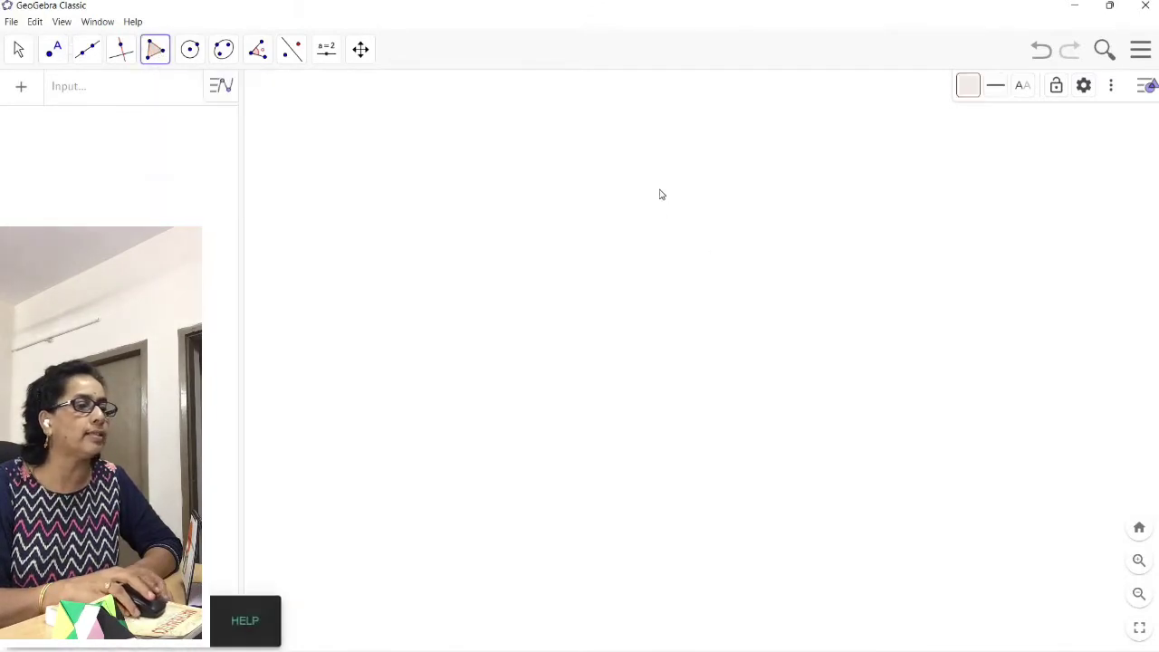
{"action": "left_click", "coordinate": [666, 223]}
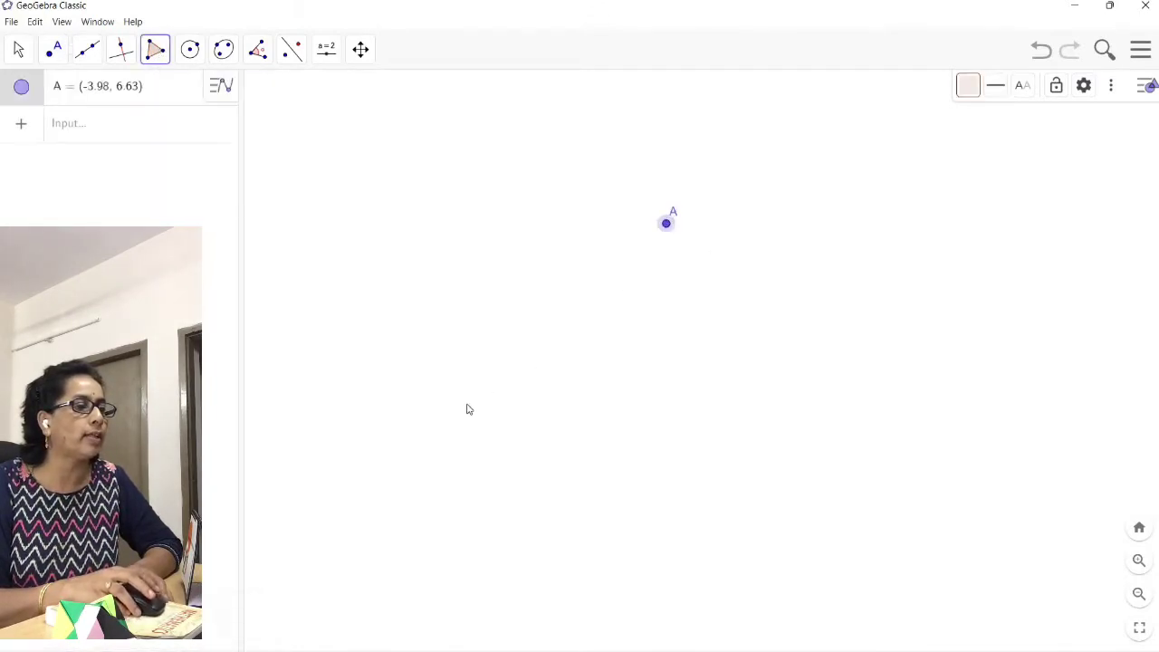
{"action": "left_click", "coordinate": [467, 404]}
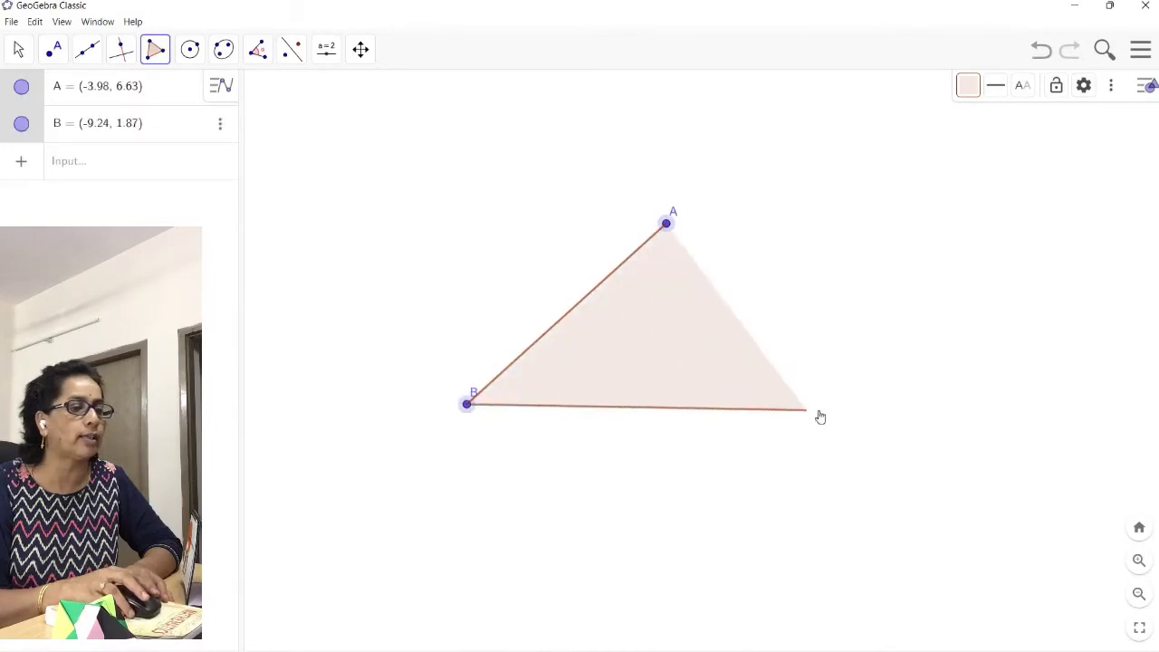
{"action": "left_click", "coordinate": [820, 412]}
{"action": "left_click", "coordinate": [665, 223]}
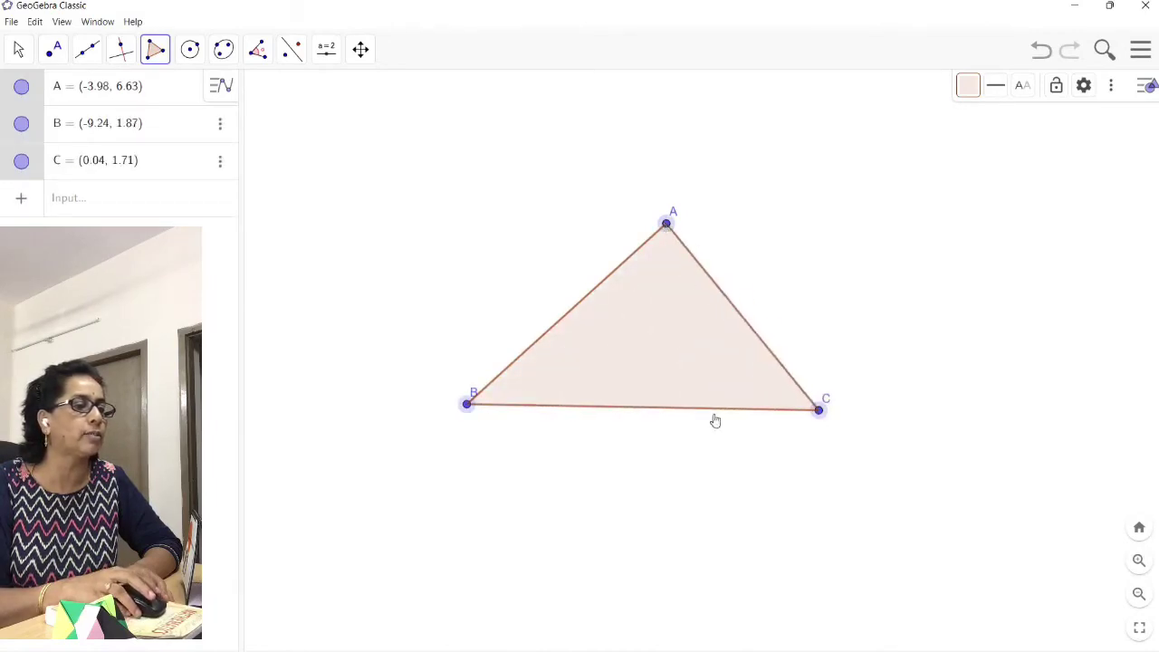
{"action": "right_click", "coordinate": [647, 422]}
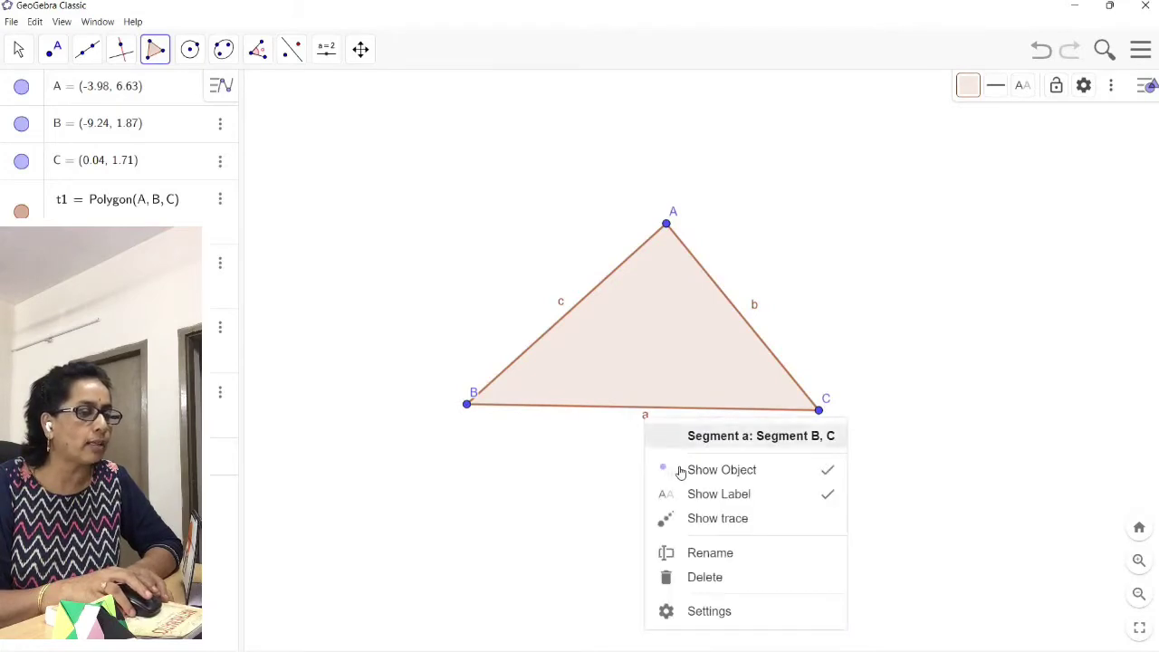
{"action": "left_click", "coordinate": [722, 470]}
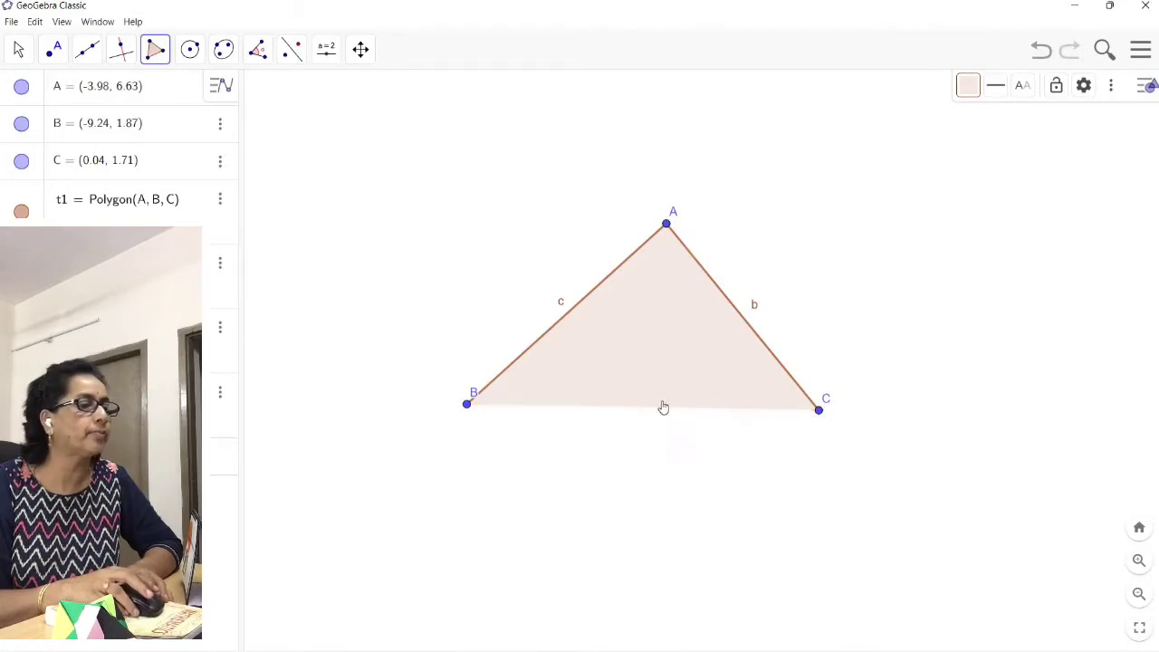
{"action": "left_click", "coordinate": [1046, 54]}
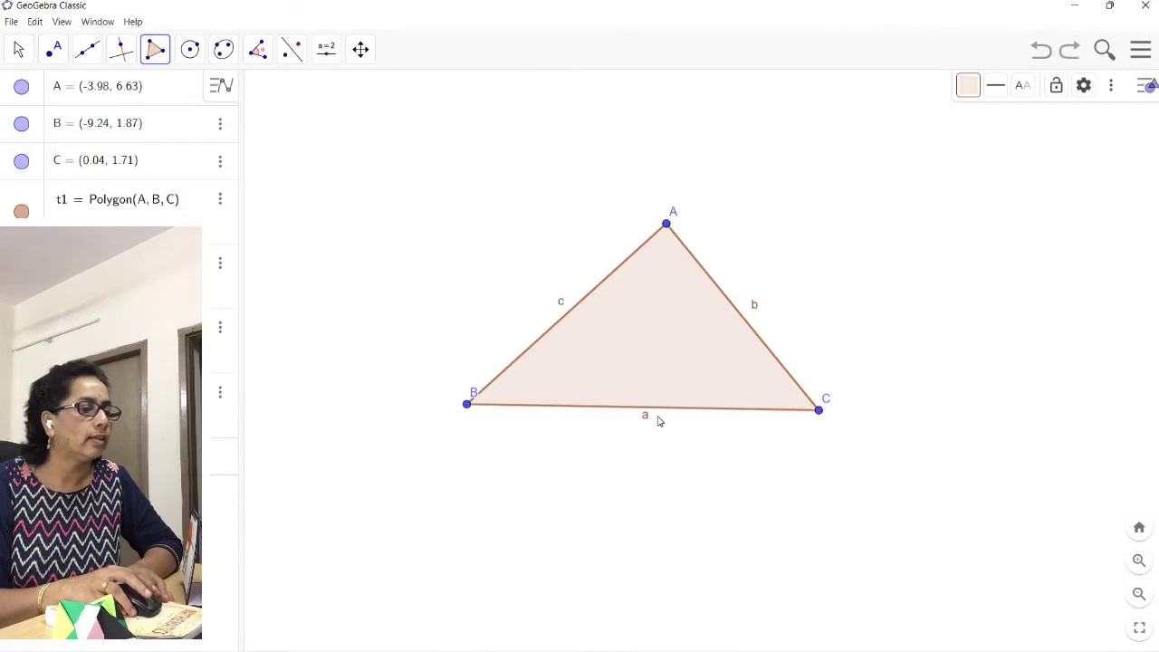
- Hide the labels of the triangle's three sides a, b and c, and return to the Move tool
{"action": "right_click", "coordinate": [649, 420]}
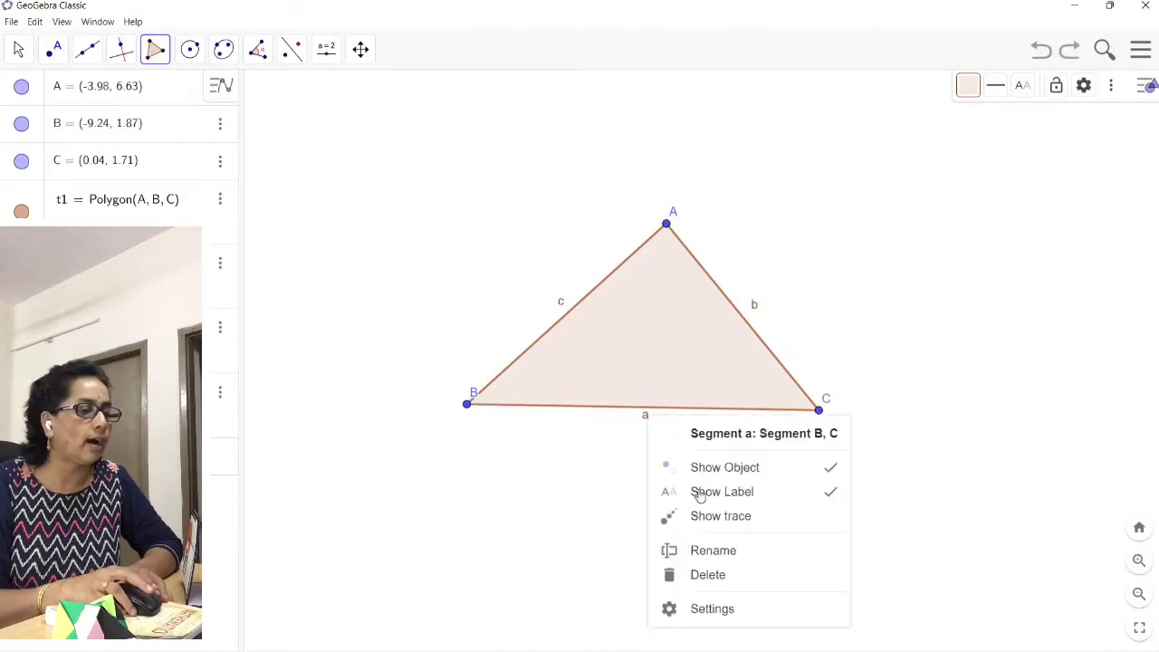
{"action": "left_click", "coordinate": [697, 491]}
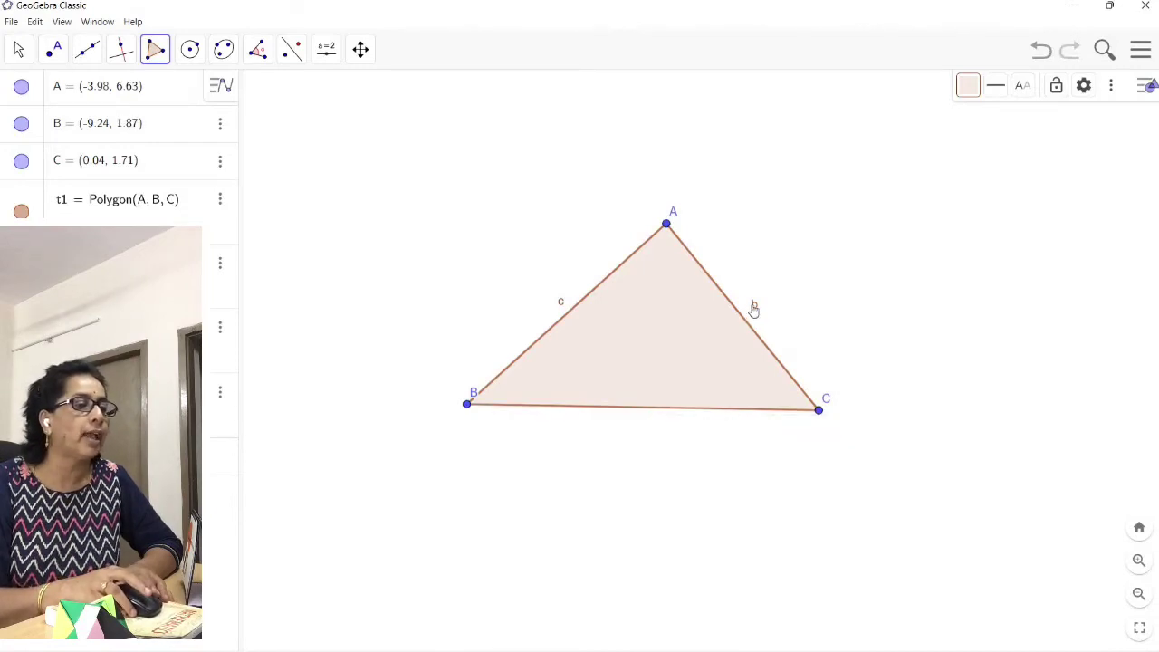
{"action": "right_click", "coordinate": [753, 310]}
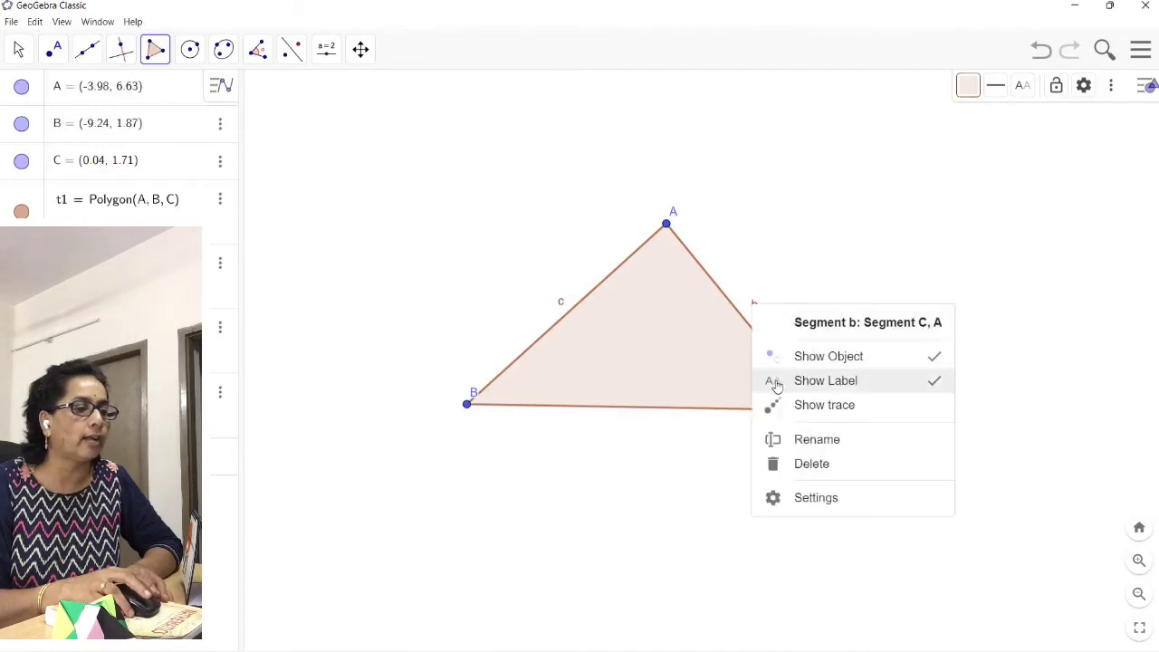
{"action": "key", "text": "Return"}
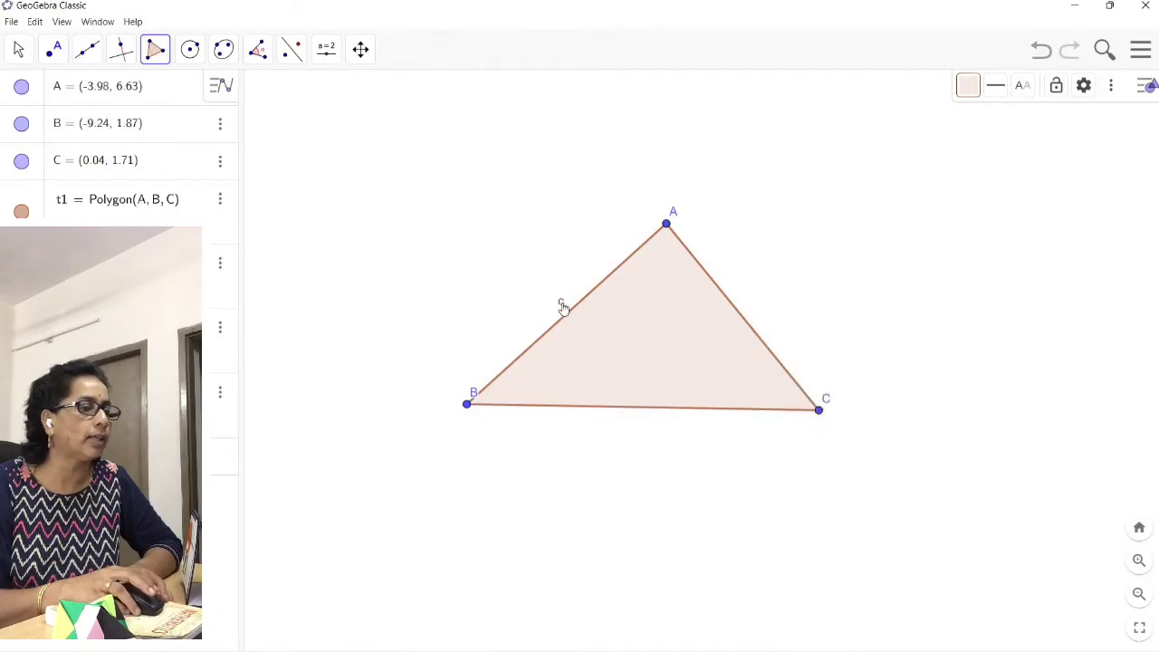
{"action": "right_click", "coordinate": [562, 305]}
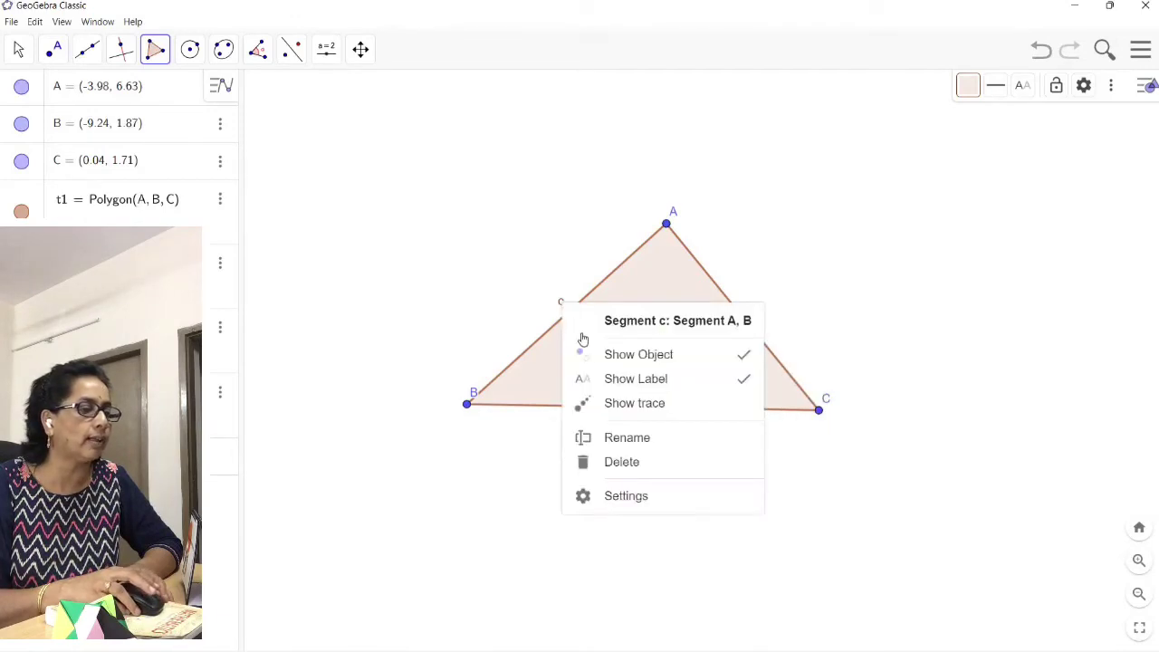
{"action": "left_click", "coordinate": [624, 381]}
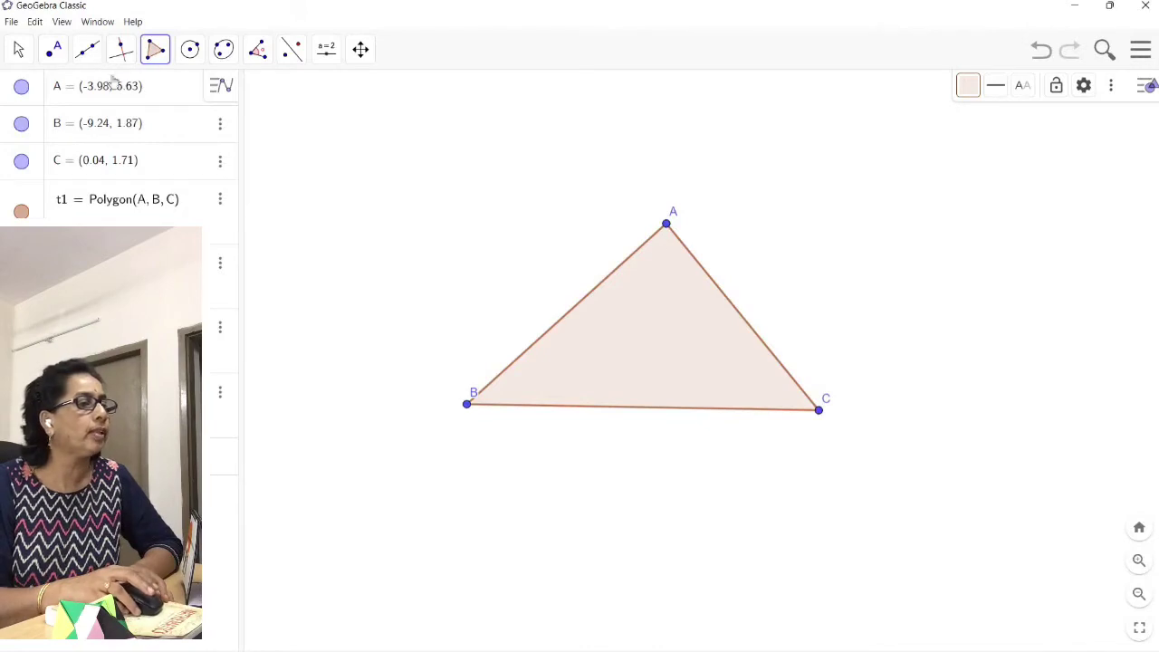
{"action": "left_click", "coordinate": [20, 50]}
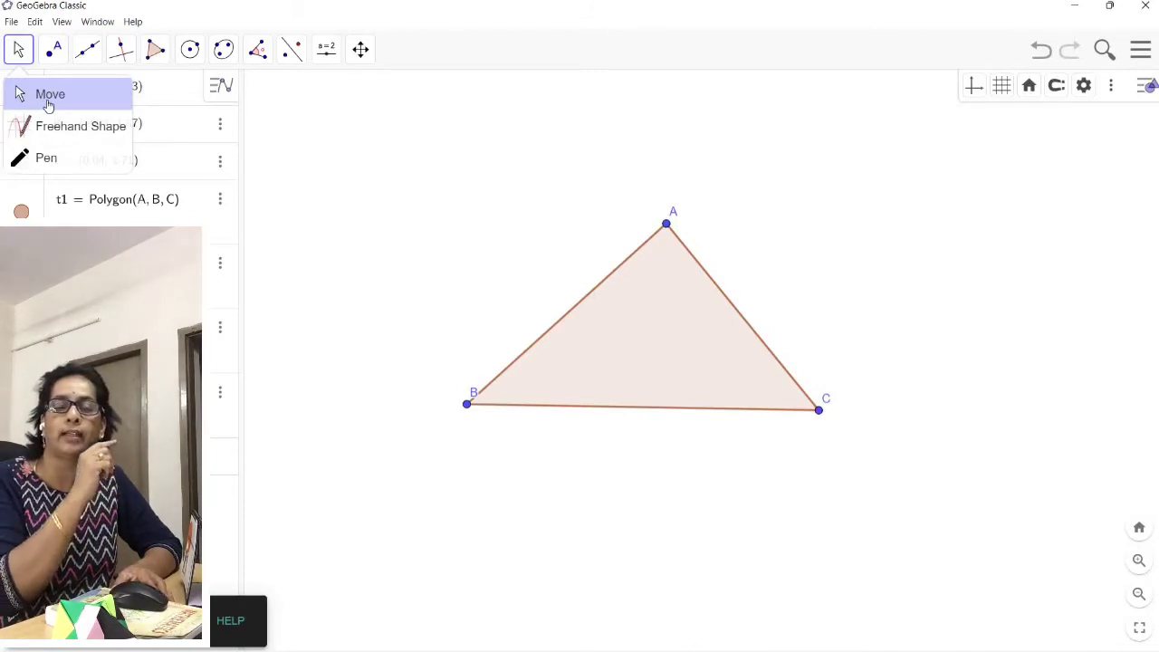
{"action": "left_click", "coordinate": [311, 256]}
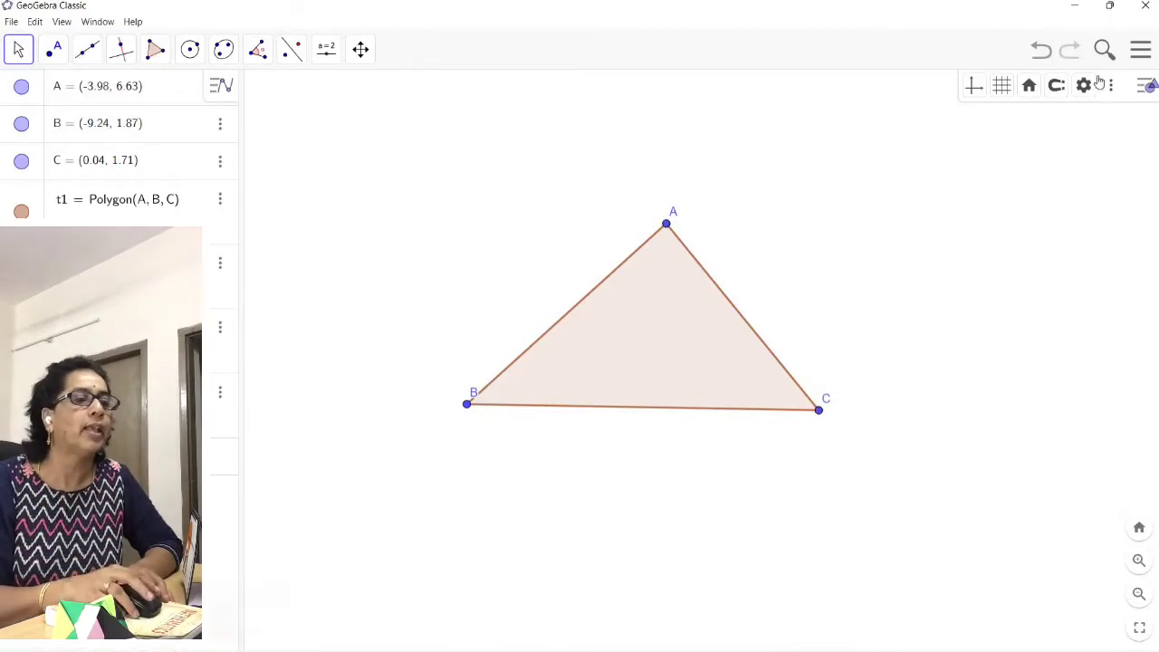
- Save the construction with the title "Properties of Triangles"
{"action": "left_click", "coordinate": [1141, 55]}
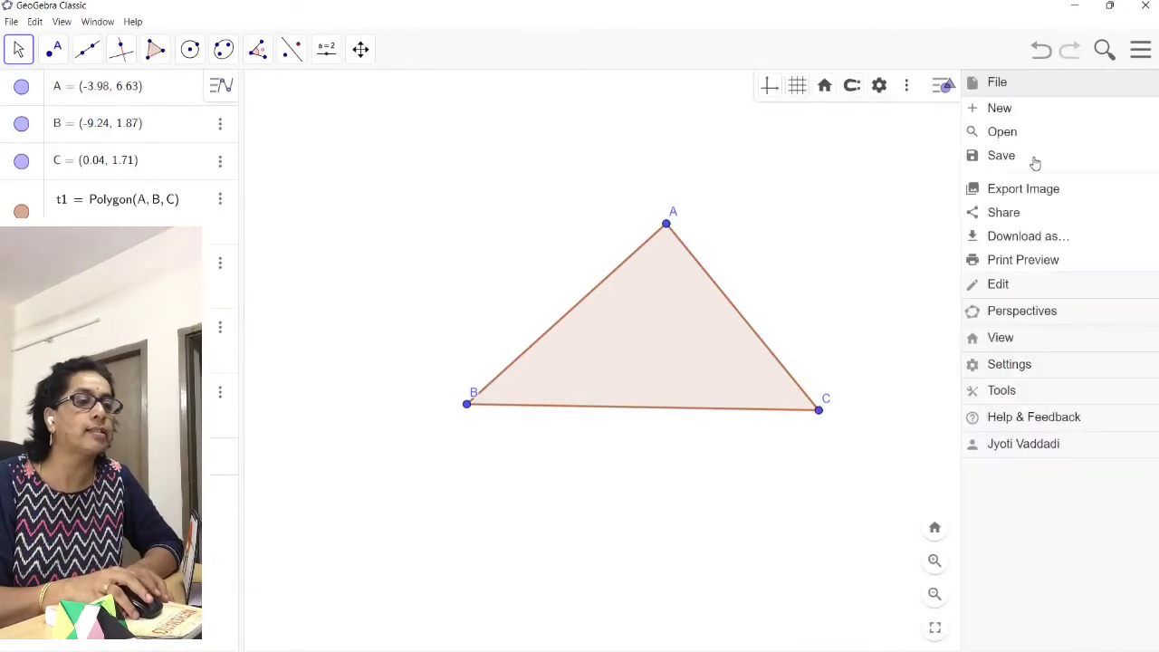
{"action": "left_click", "coordinate": [1035, 159]}
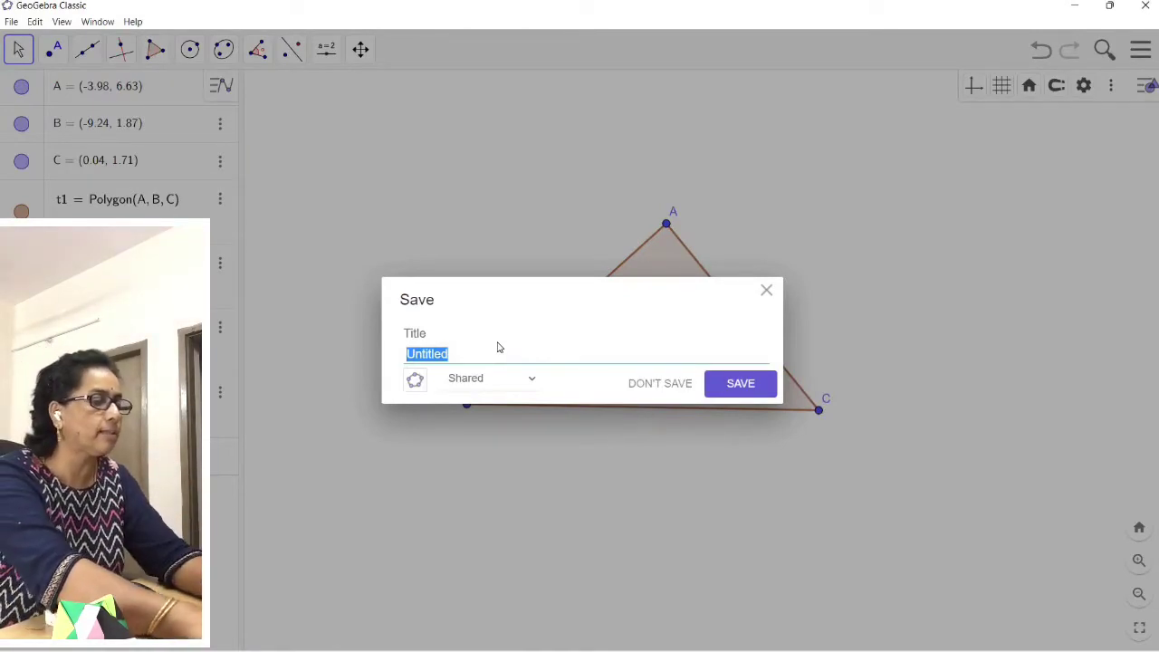
{"action": "type", "text": "Proper"}
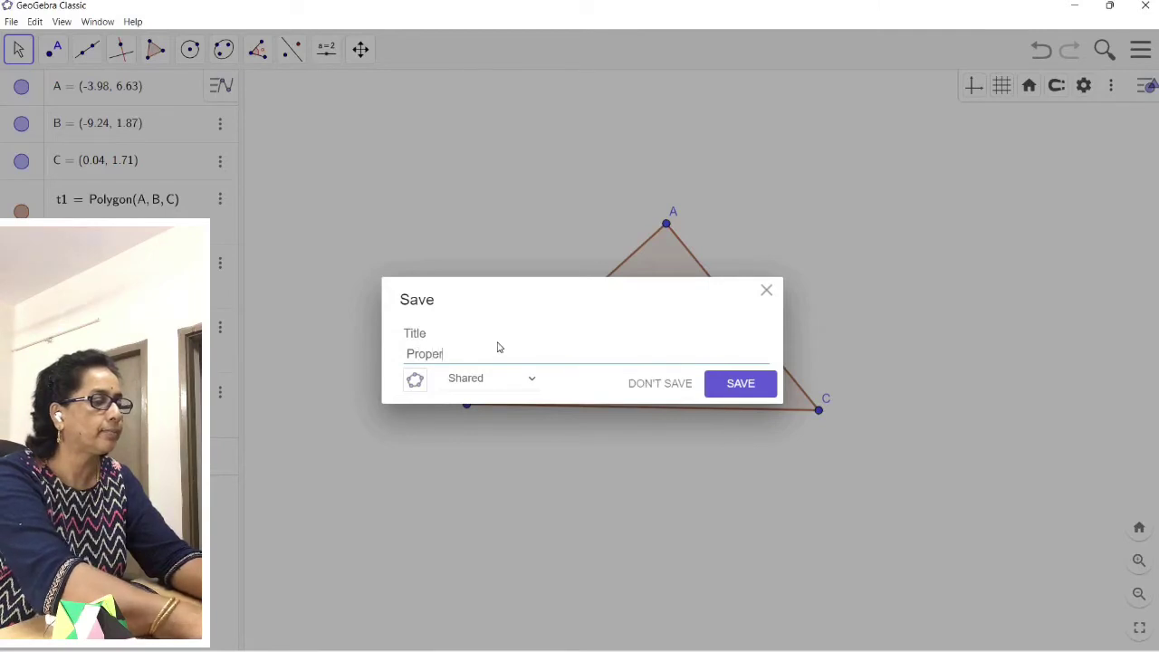
{"action": "type", "text": "ties "}
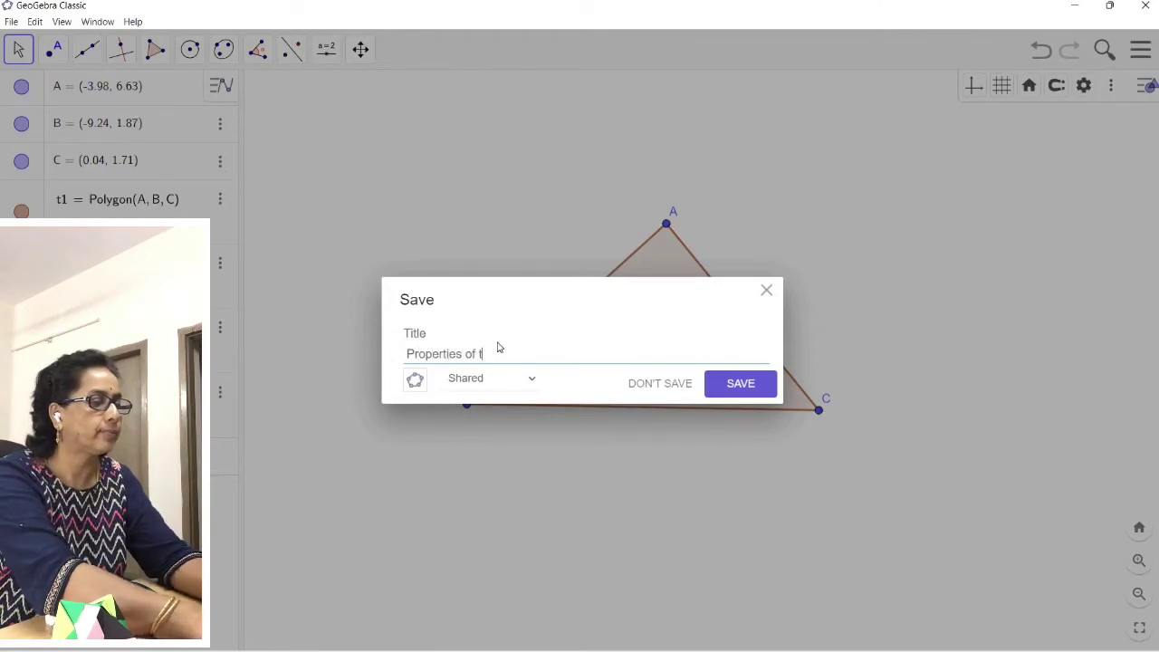
{"action": "type", "text": "of Trian"}
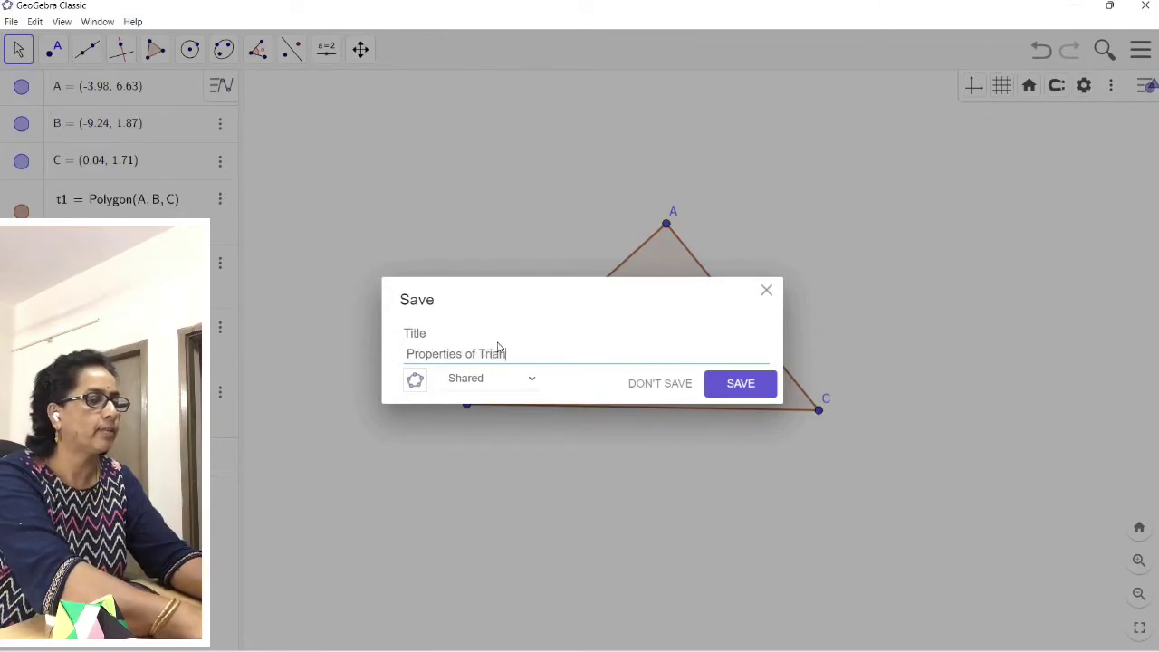
{"action": "type", "text": "gles"}
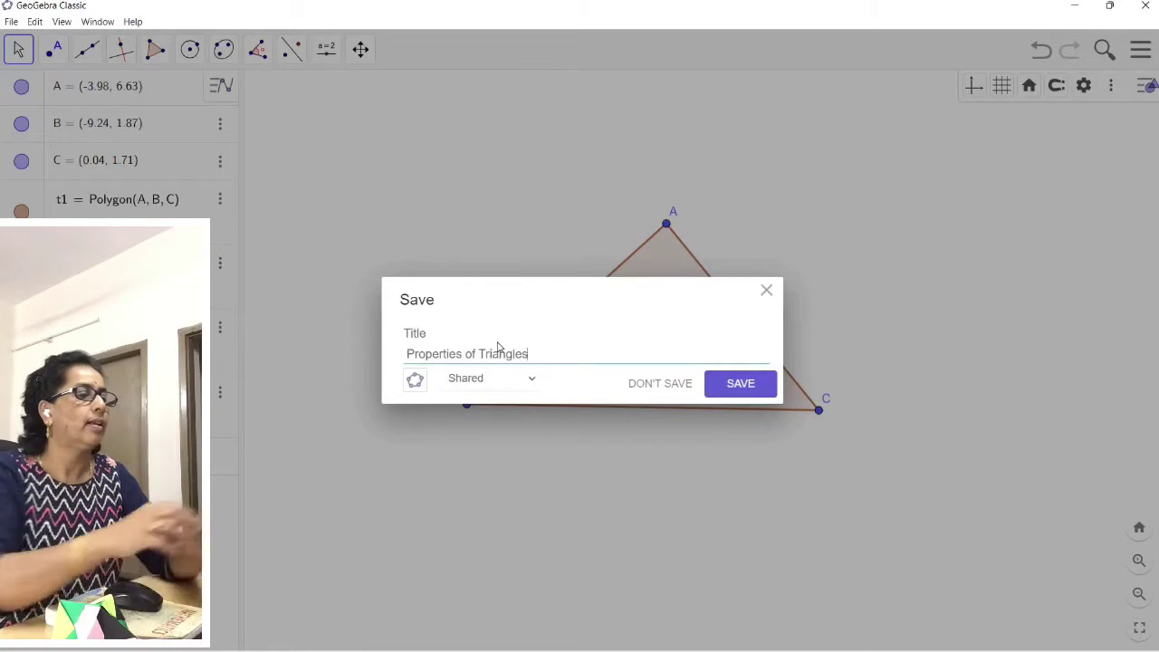
{"action": "left_click", "coordinate": [738, 389]}
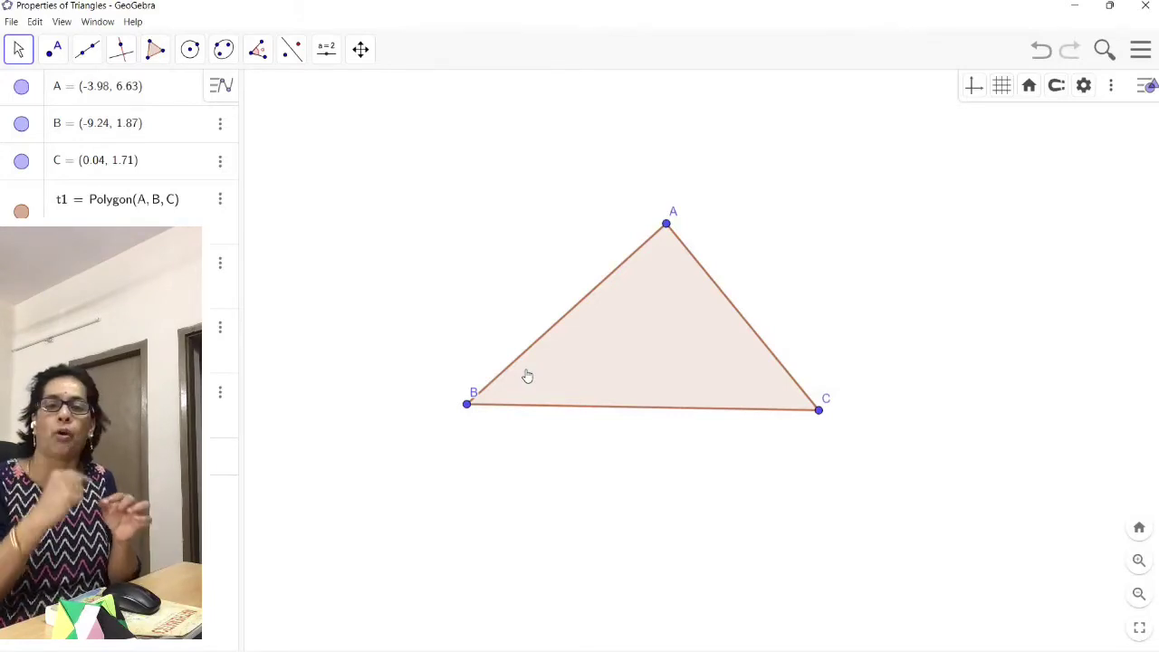
- Construct a perpendicular line through vertex A to side BC
{"action": "left_click", "coordinate": [121, 50]}
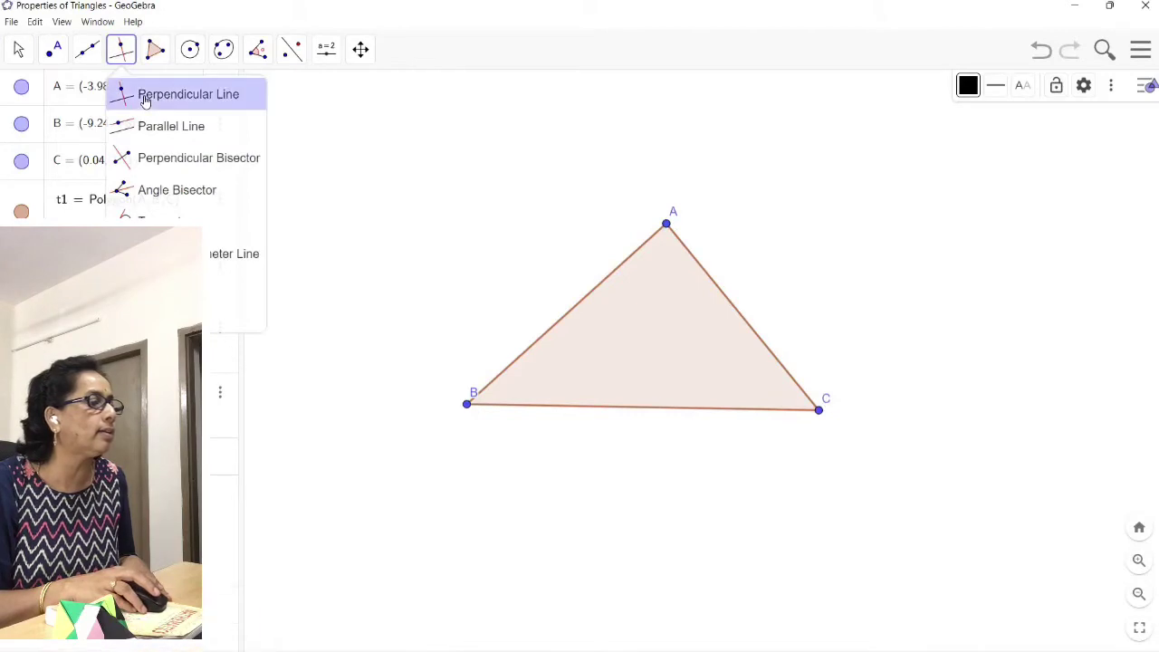
{"action": "left_click", "coordinate": [145, 96]}
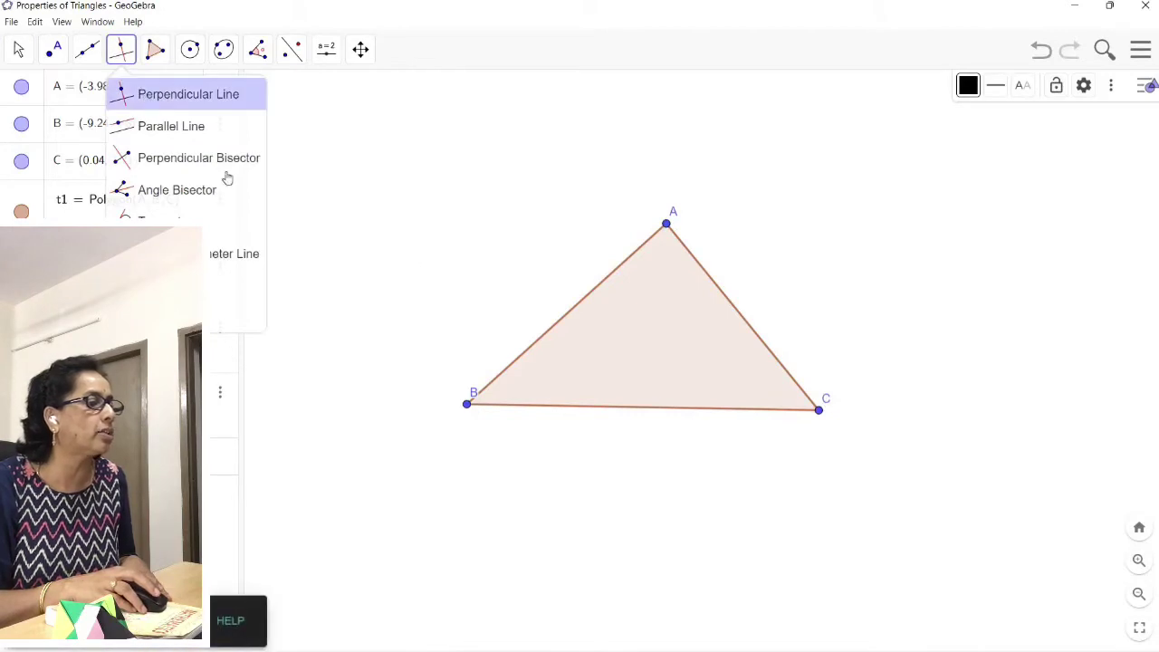
{"action": "left_click", "coordinate": [666, 225]}
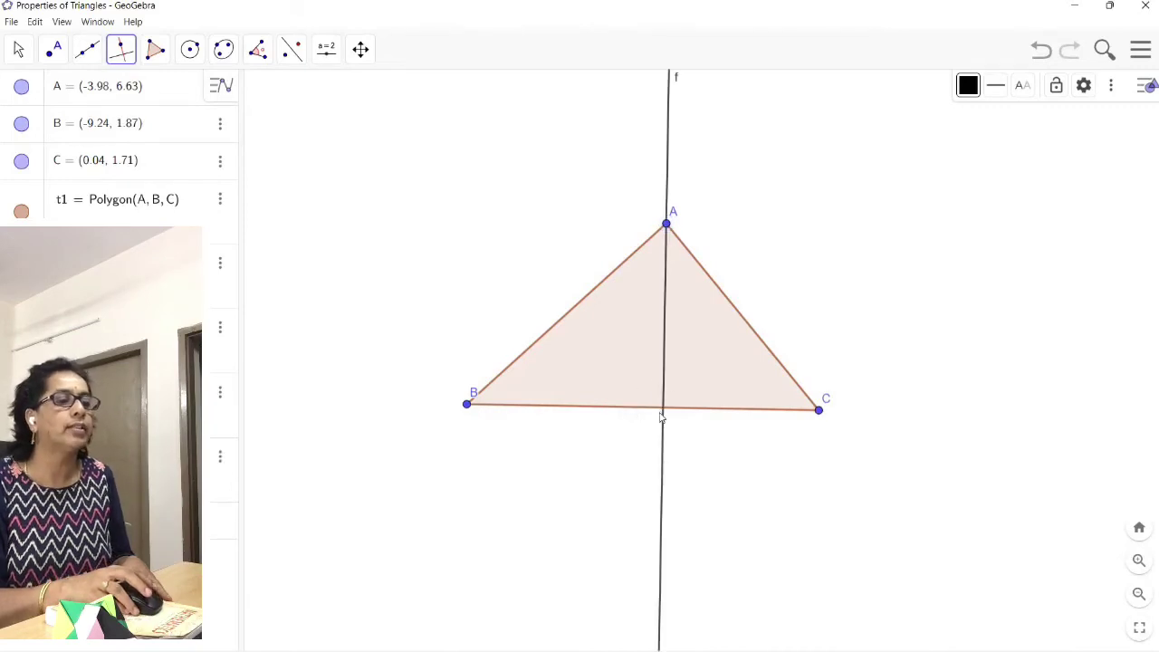
- Construct perpendicular lines through vertex B to side AC and through vertex C to side AB
{"action": "left_click", "coordinate": [467, 405]}
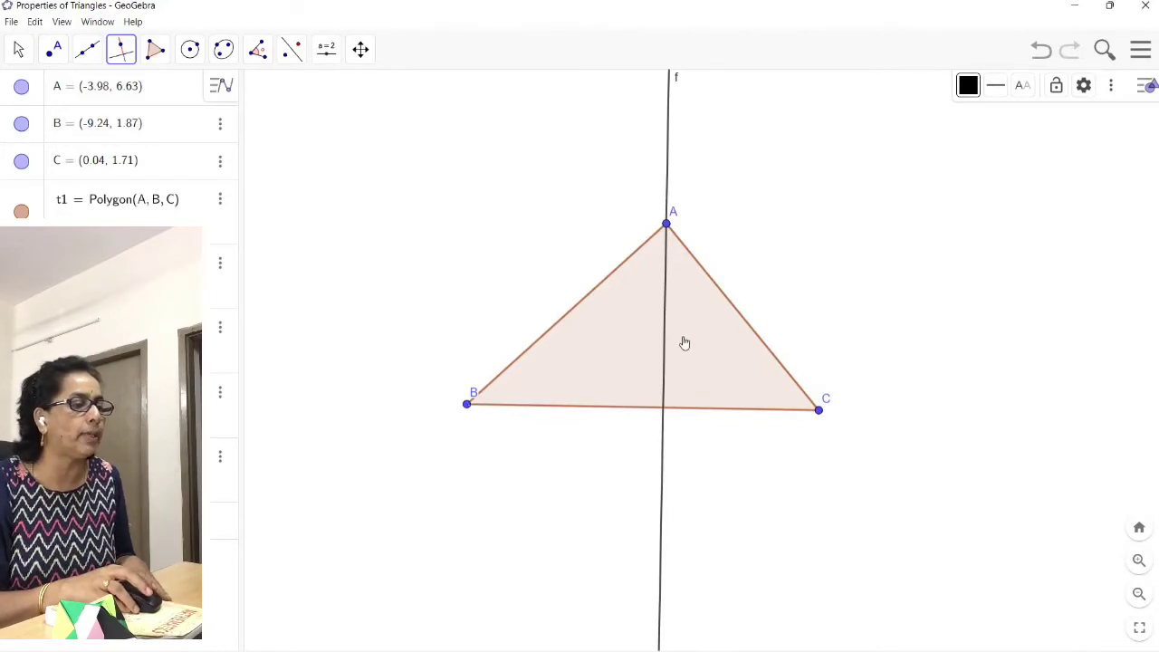
{"action": "left_click", "coordinate": [732, 306]}
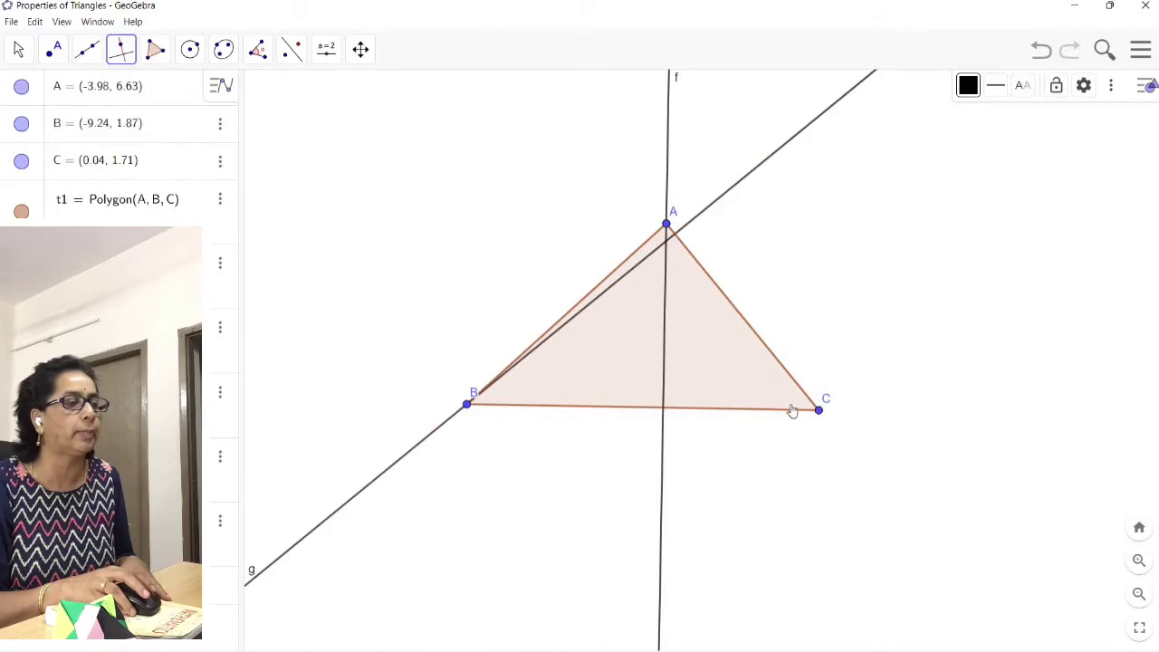
{"action": "left_click", "coordinate": [818, 412]}
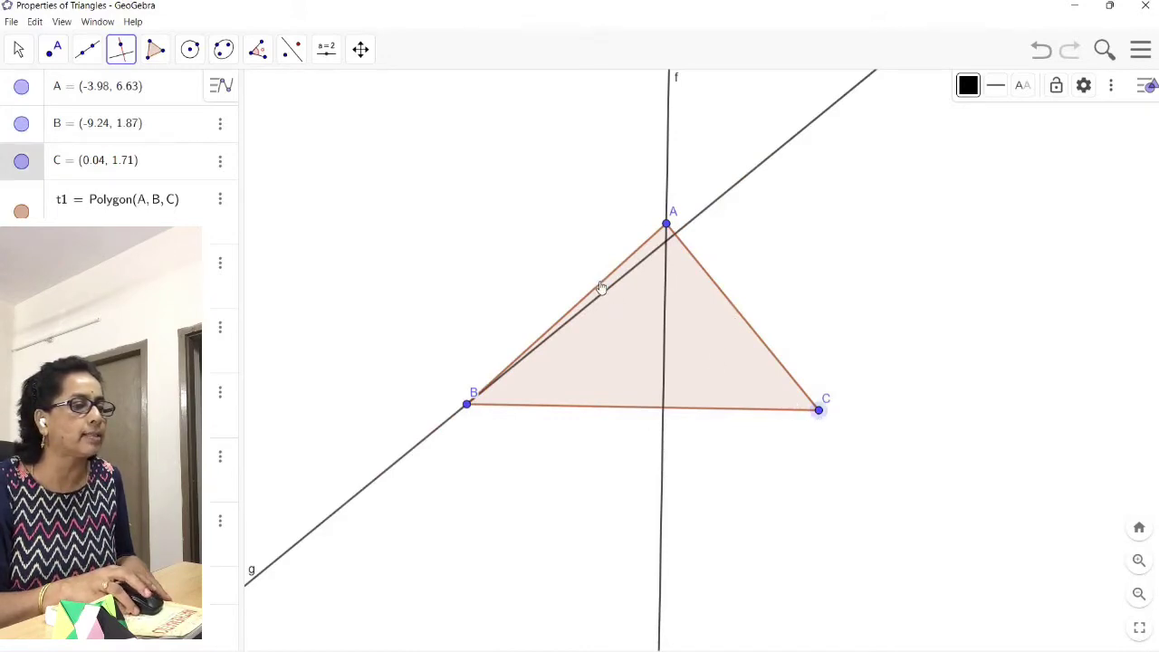
{"action": "left_click", "coordinate": [601, 286]}
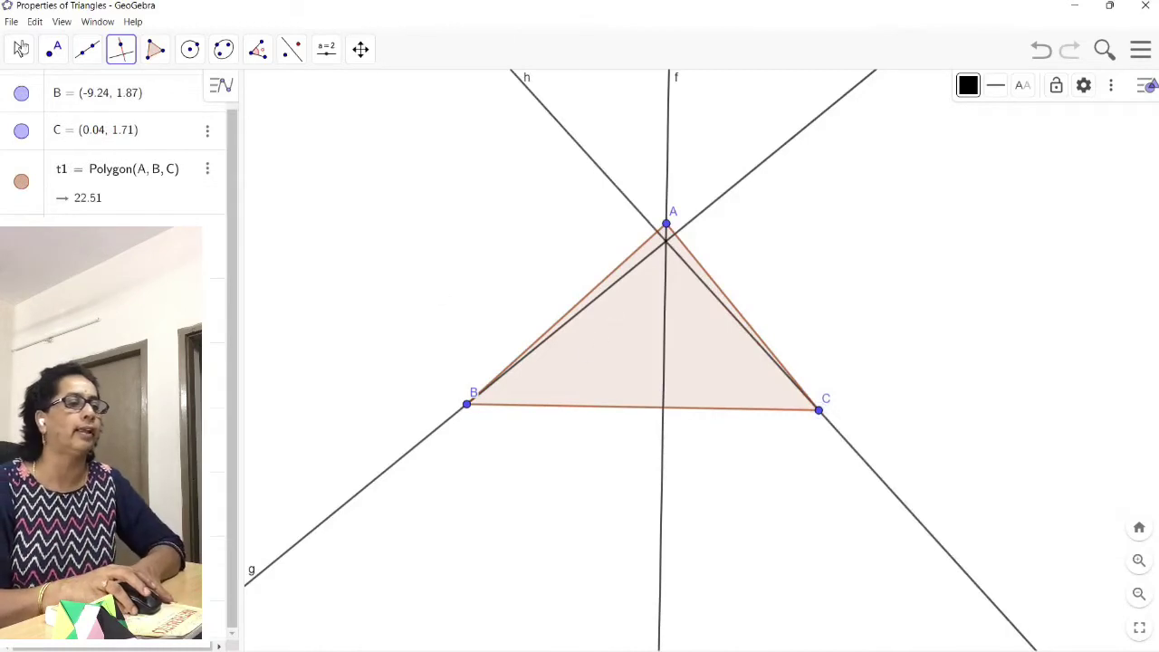
- Move vertex B to about (-8.7, 0.6) and vertex C to about (0.4, 0.4)
{"action": "left_click", "coordinate": [18, 52]}
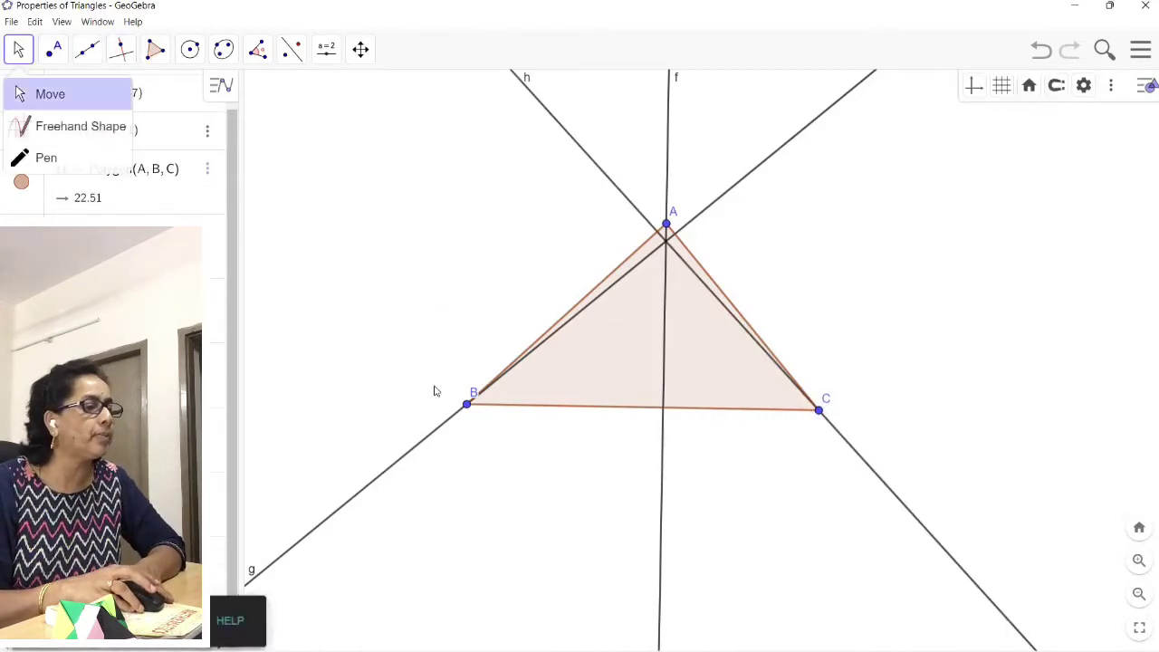
{"action": "left_click_drag", "start_coordinate": [467, 409], "coordinate": [490, 480]}
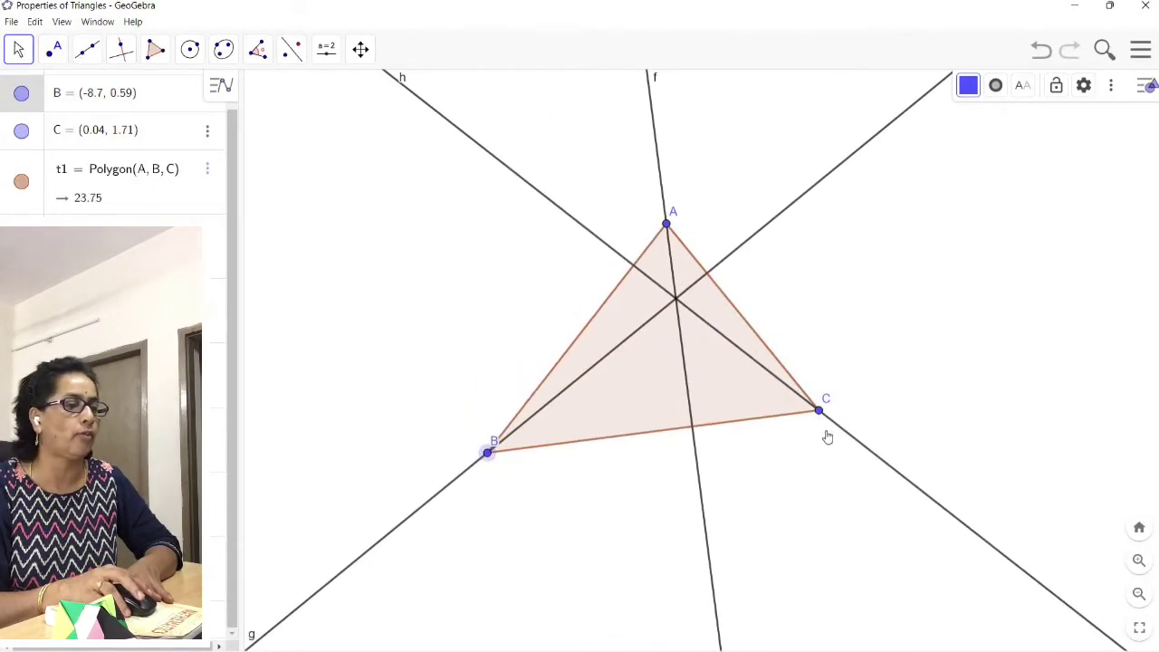
{"action": "left_click_drag", "start_coordinate": [821, 419], "coordinate": [834, 466]}
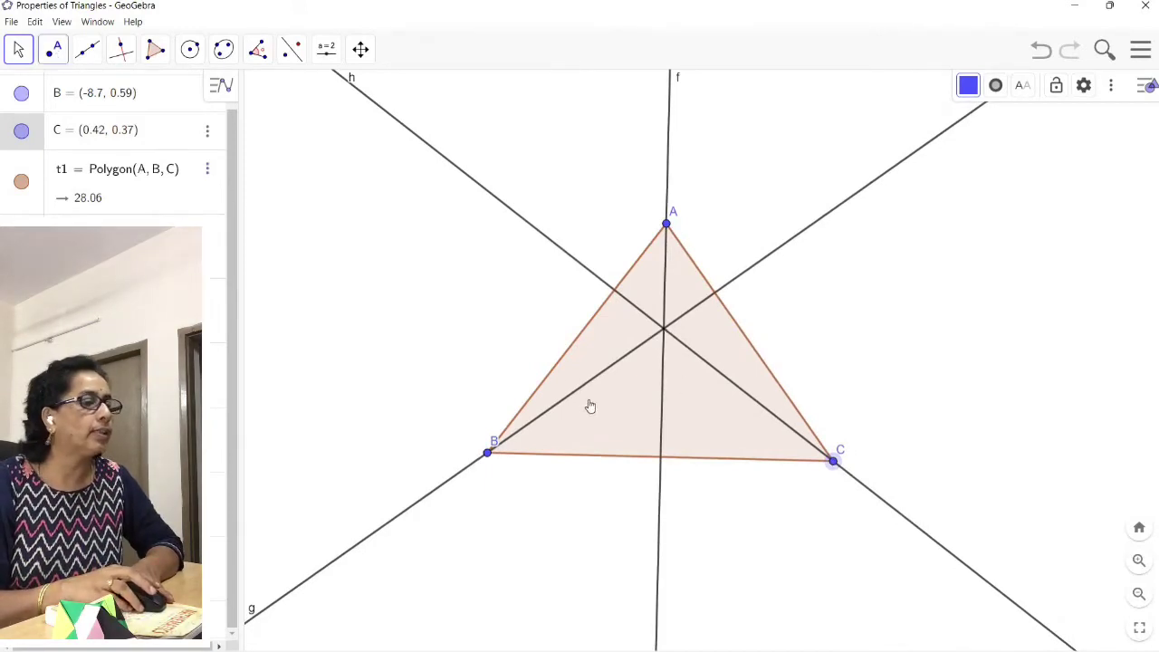
- Mark the intersection point of the three perpendicular lines and label it with the caption "Orthocentre"
{"action": "left_click", "coordinate": [54, 53]}
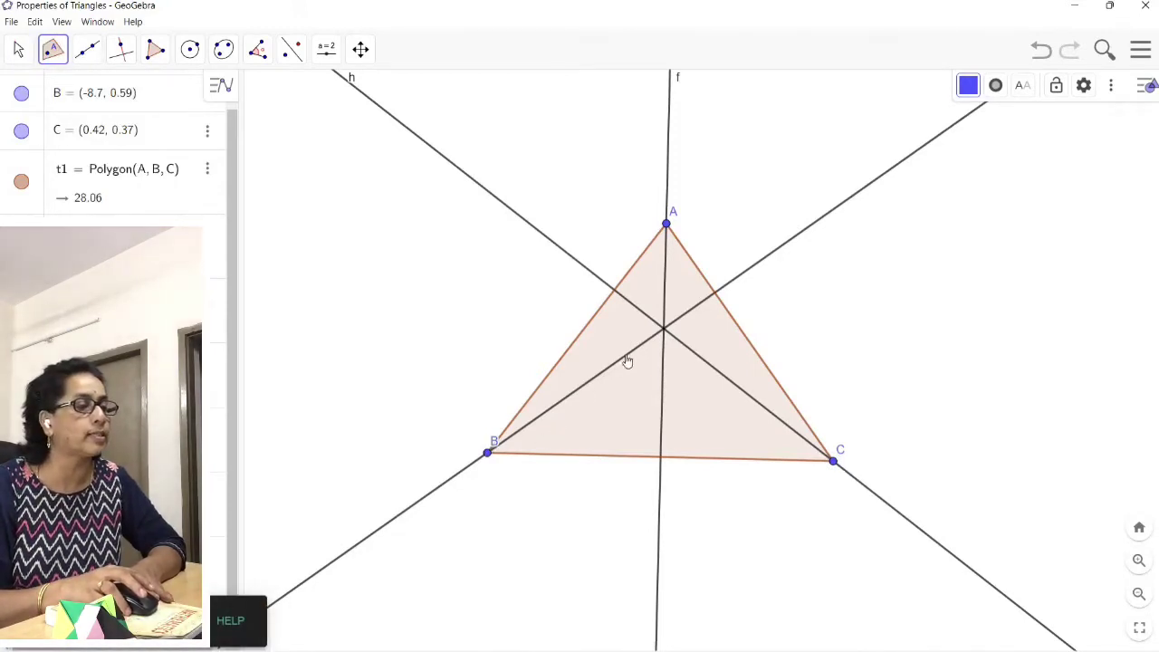
{"action": "left_click", "coordinate": [666, 332]}
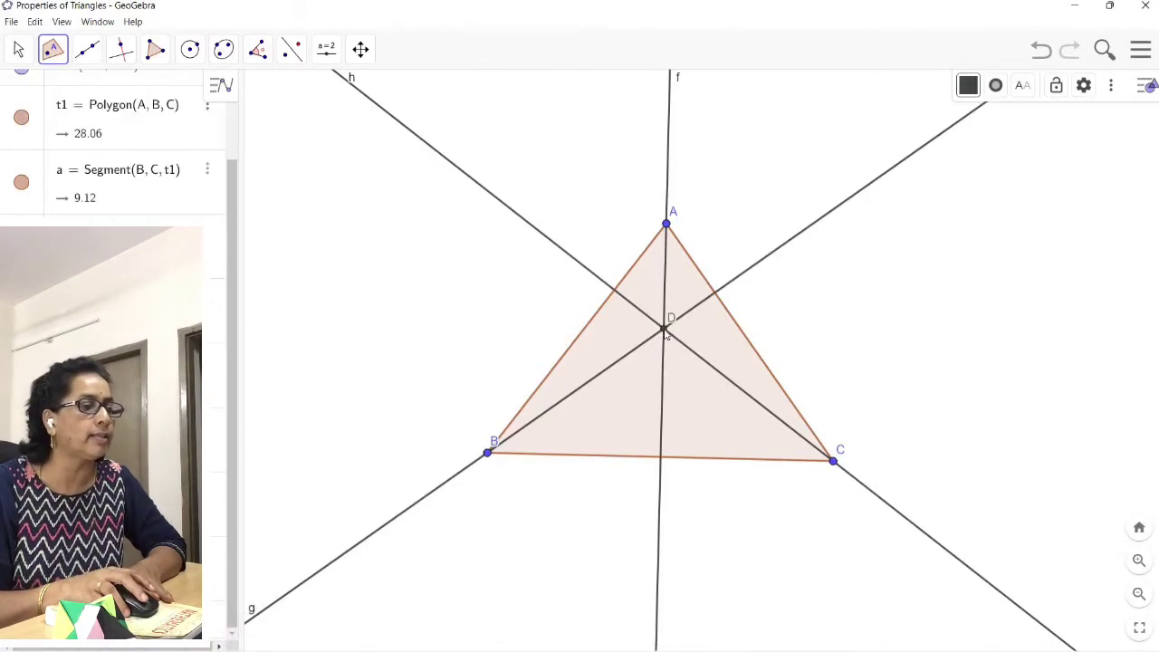
{"action": "right_click", "coordinate": [666, 329]}
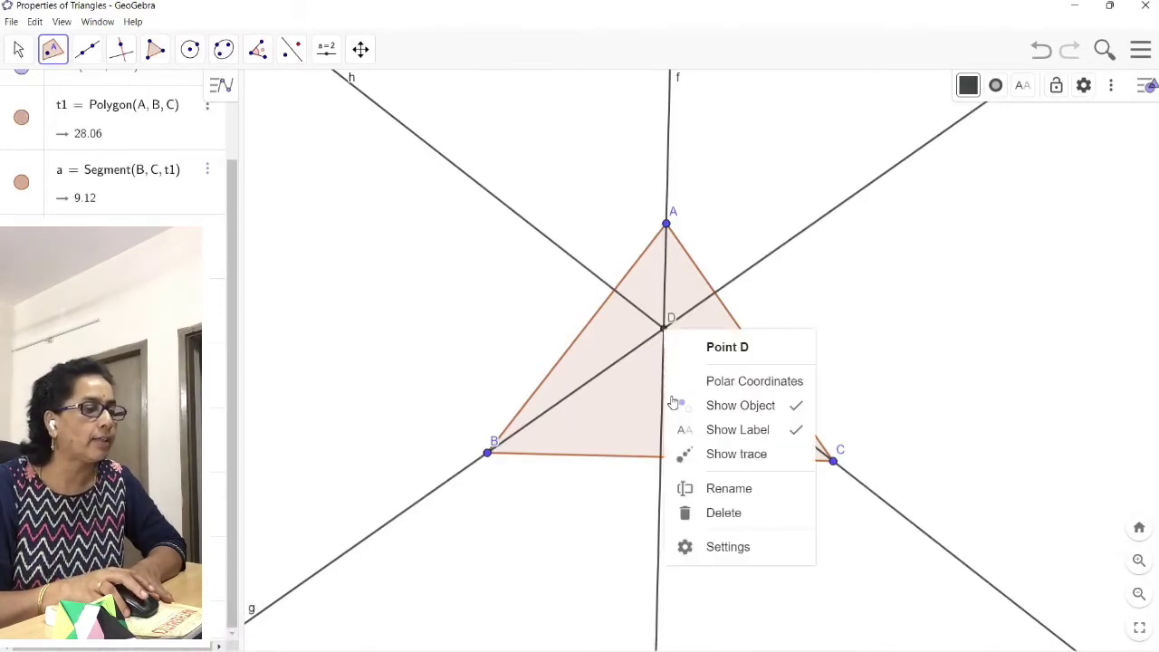
{"action": "left_click", "coordinate": [730, 546]}
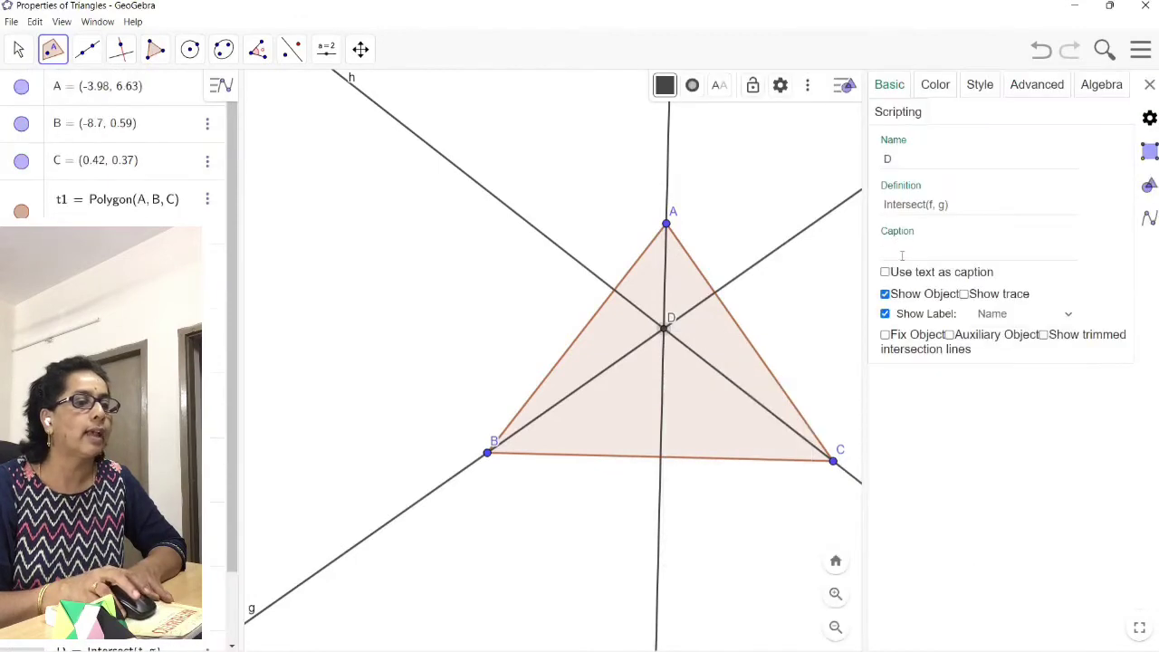
{"action": "left_click", "coordinate": [900, 254]}
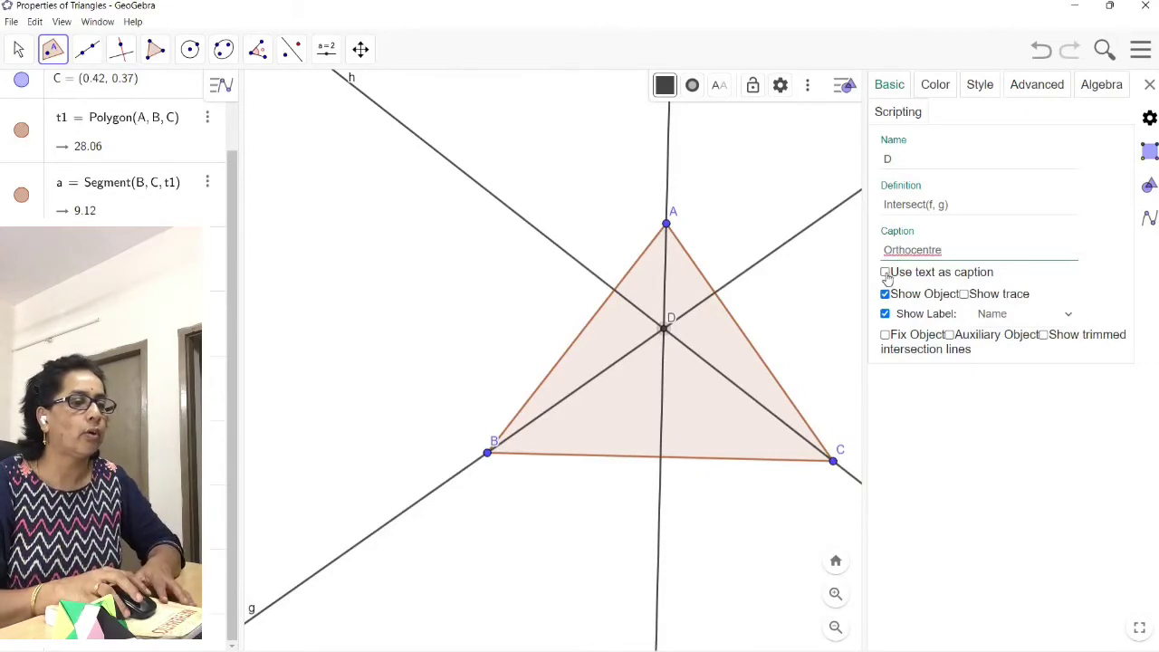
{"action": "key", "text": "Return"}
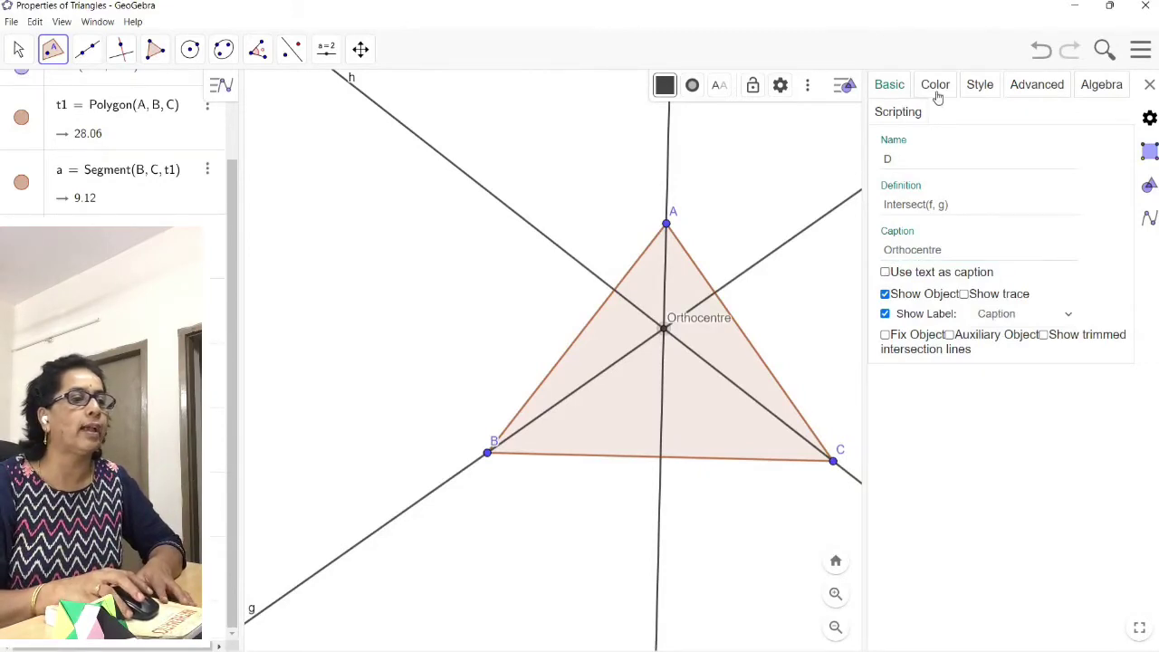
- Colour the orthocentre point red (#FF0000), close its settings and return to the Move tool
{"action": "left_click", "coordinate": [936, 89]}
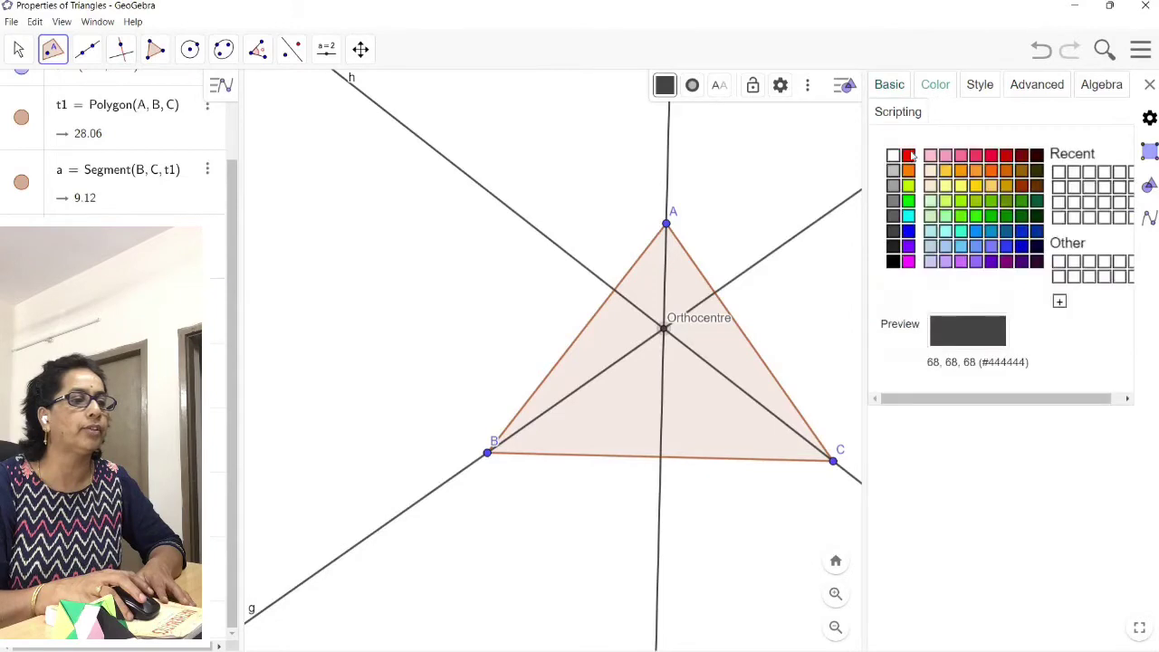
{"action": "left_click", "coordinate": [909, 155]}
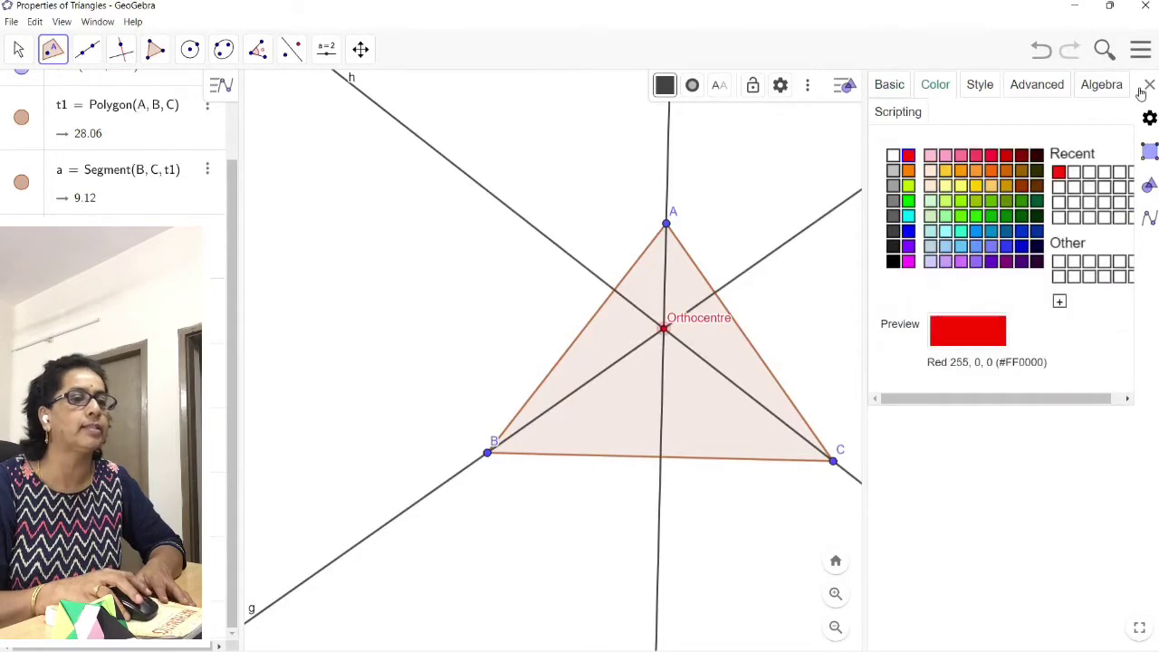
{"action": "left_click", "coordinate": [723, 414]}
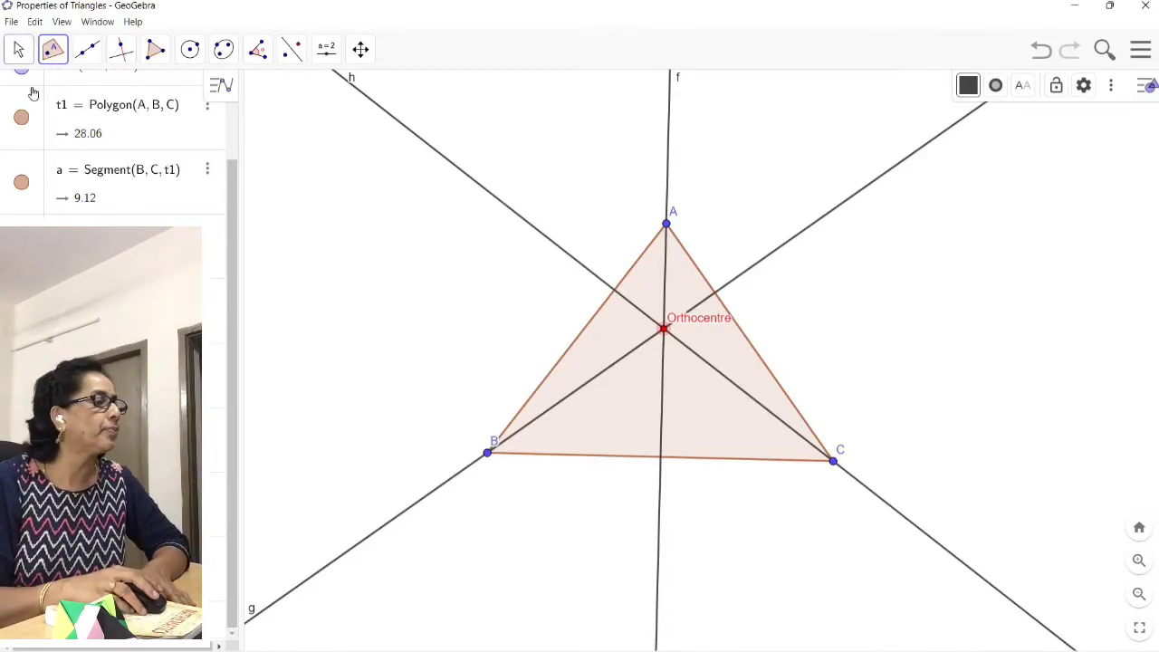
{"action": "left_click", "coordinate": [20, 49]}
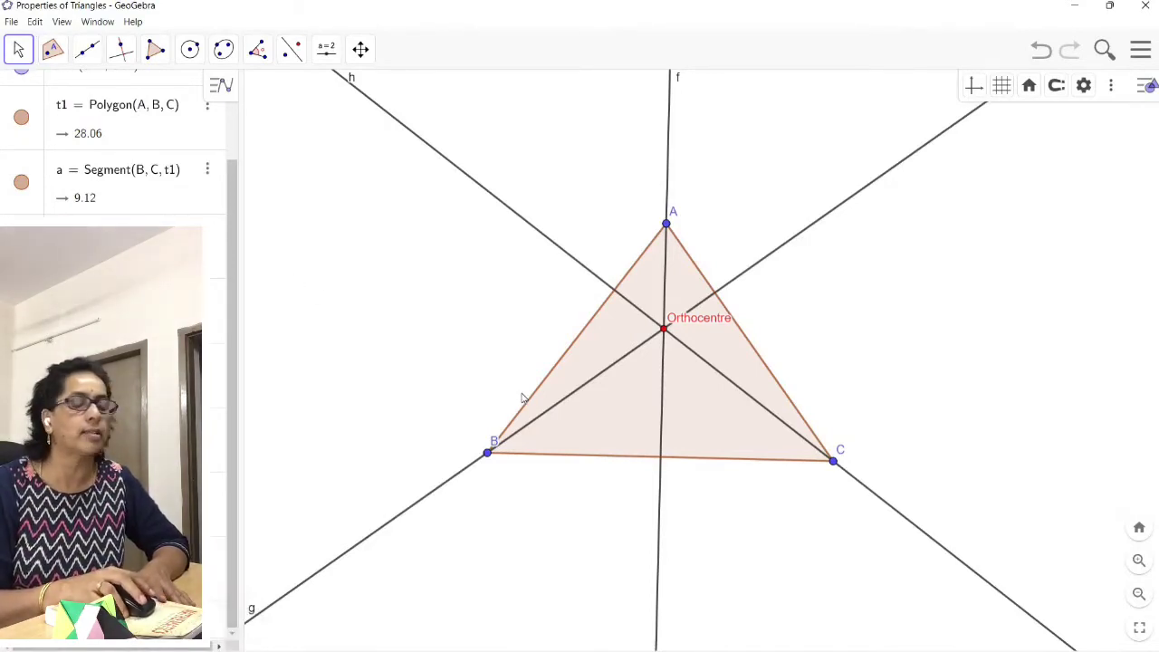
- Construct the midpoints of the triangle's sides AB, BC and CA
{"action": "left_click", "coordinate": [52, 51]}
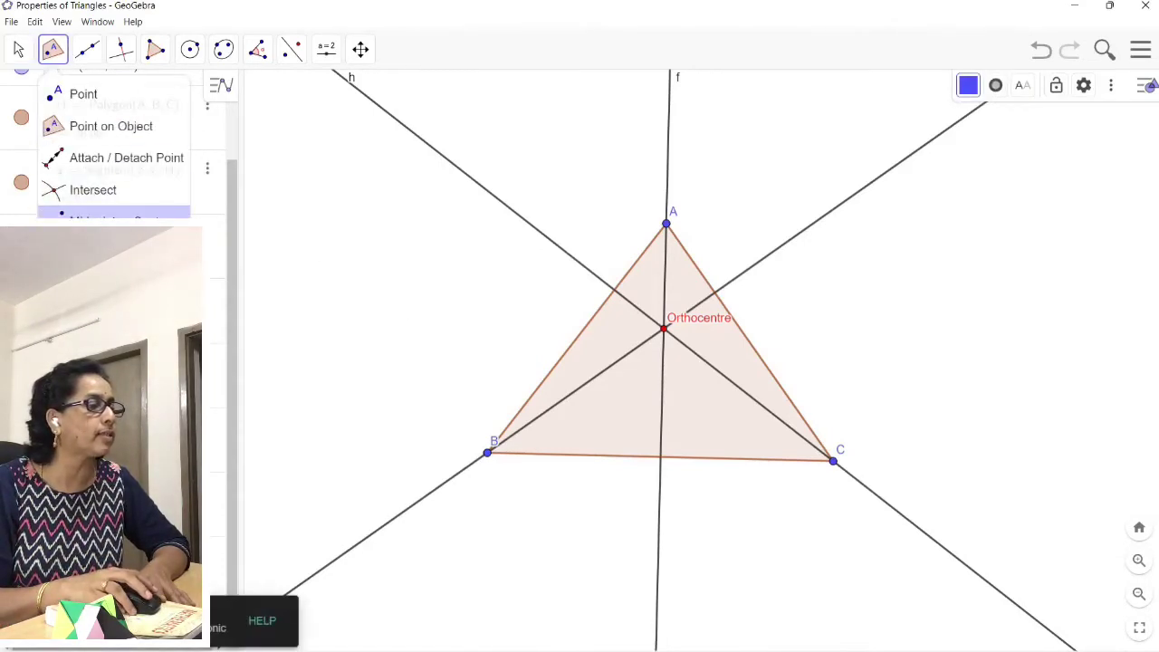
{"action": "left_click", "coordinate": [657, 285]}
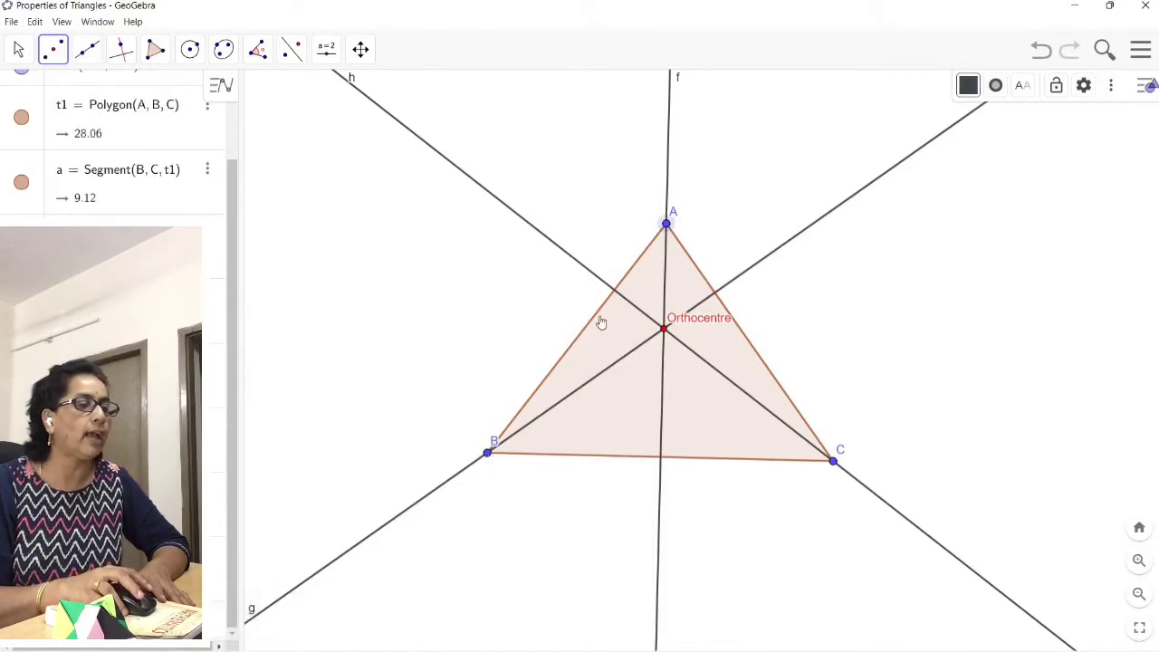
{"action": "left_click", "coordinate": [577, 338]}
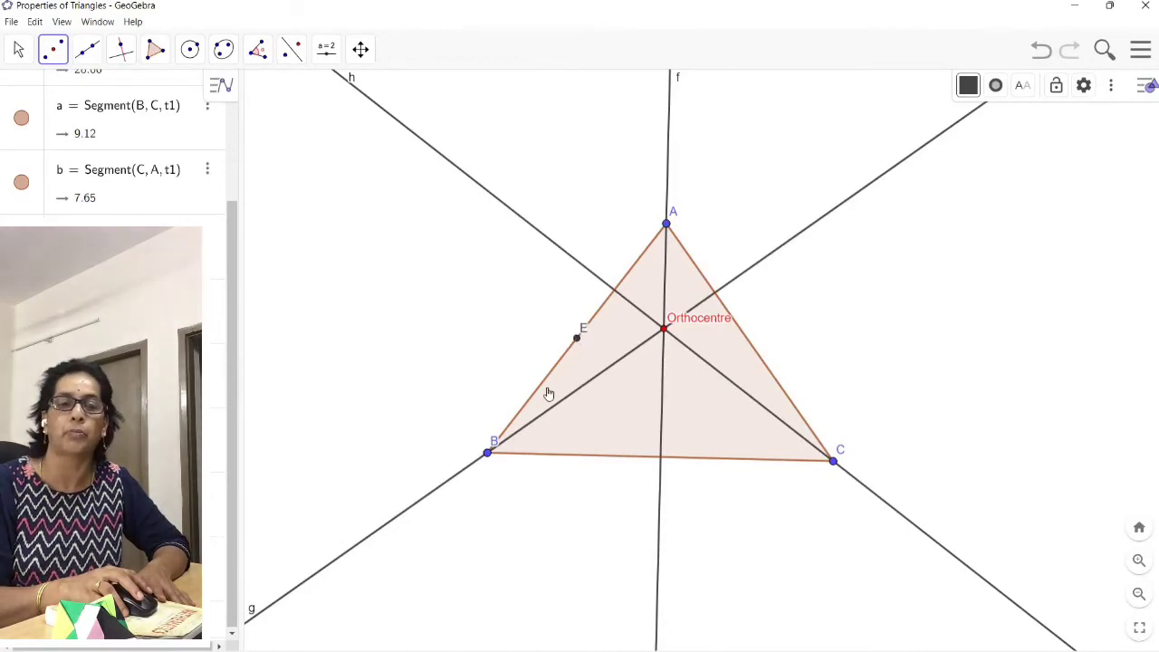
{"action": "left_click", "coordinate": [487, 452]}
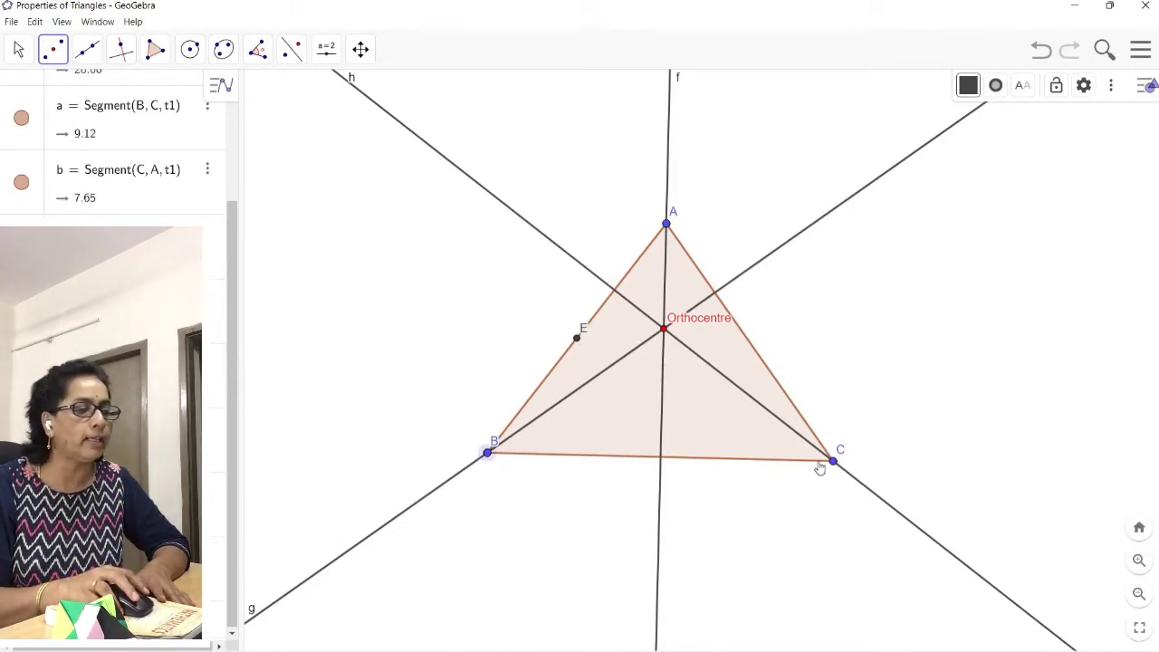
{"action": "left_click", "coordinate": [835, 463]}
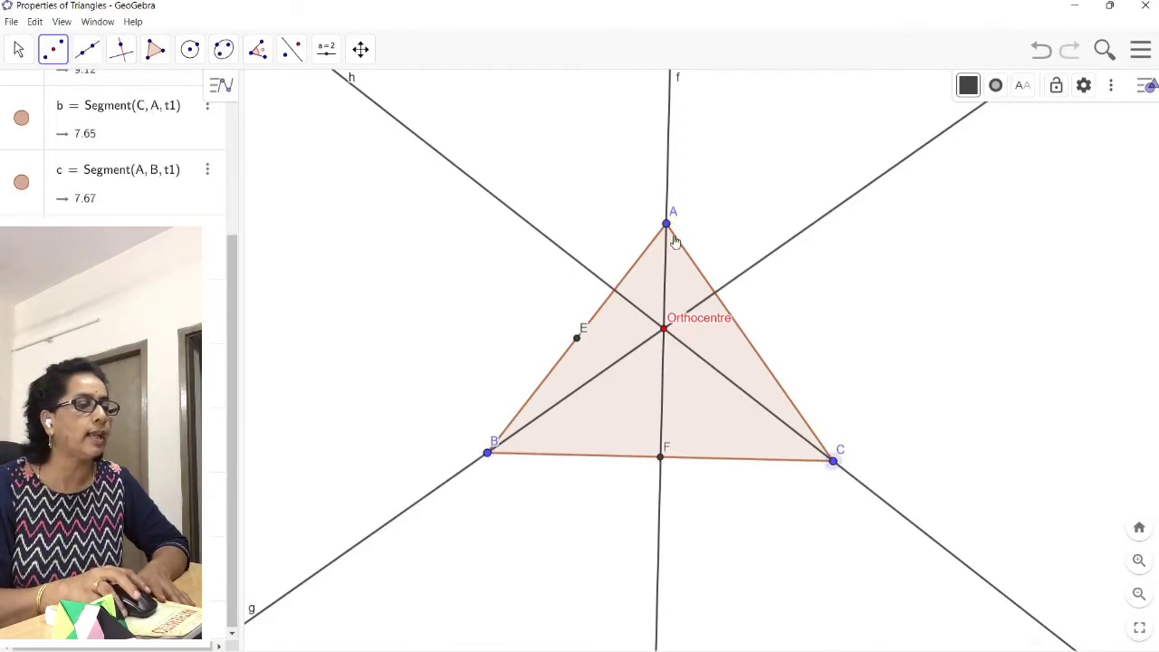
{"action": "left_click", "coordinate": [750, 344]}
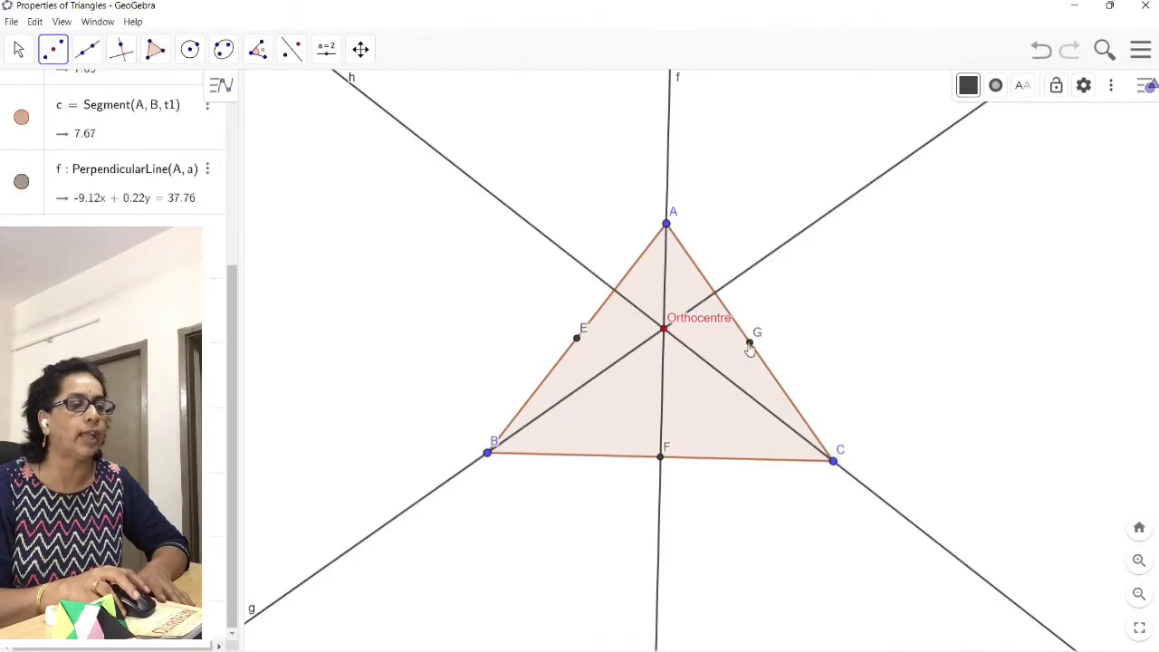
- Draw a segment from vertex B to midpoint G of side AC
{"action": "left_click", "coordinate": [81, 54]}
{"action": "left_click", "coordinate": [109, 129]}
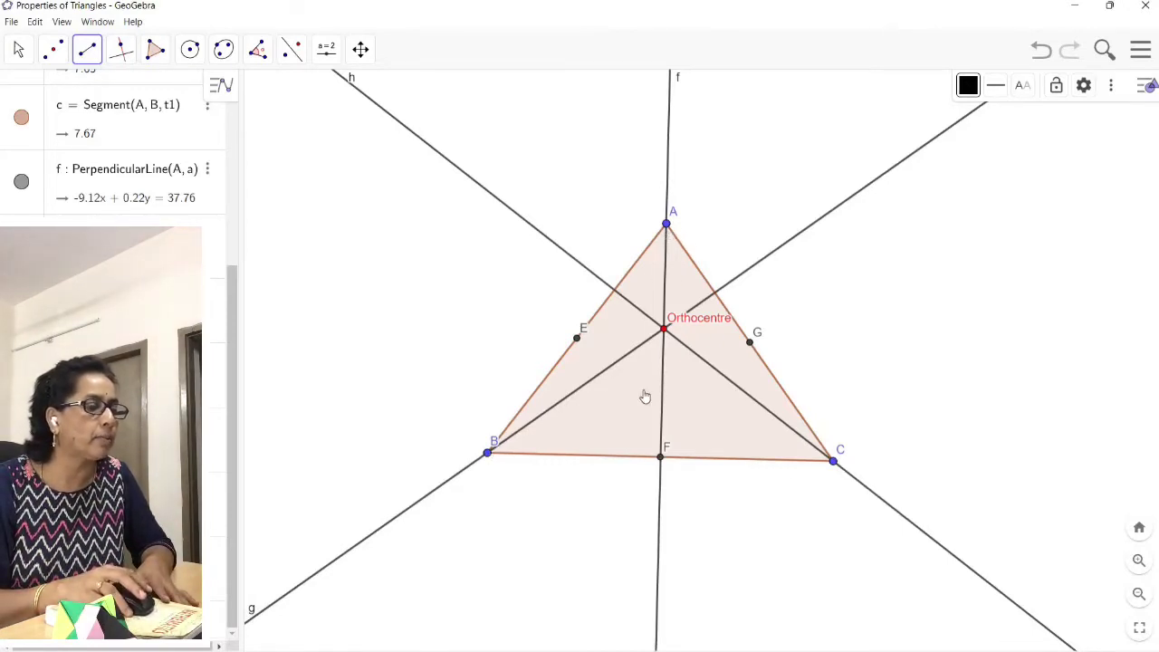
{"action": "left_click", "coordinate": [488, 453]}
{"action": "left_click", "coordinate": [750, 342]}
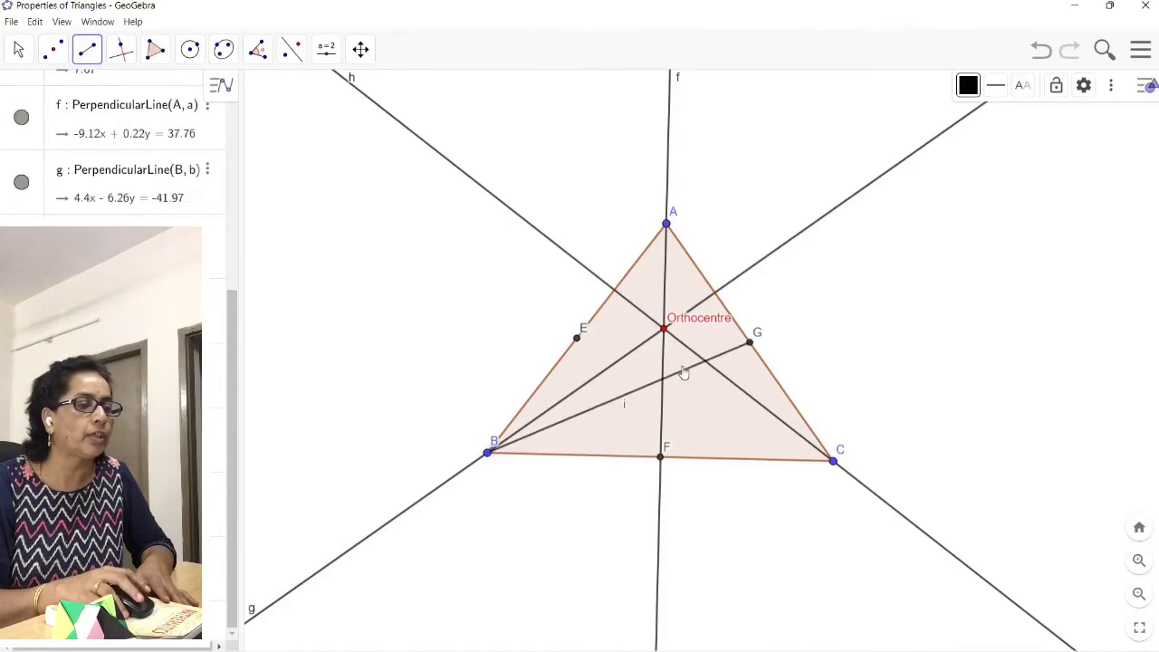
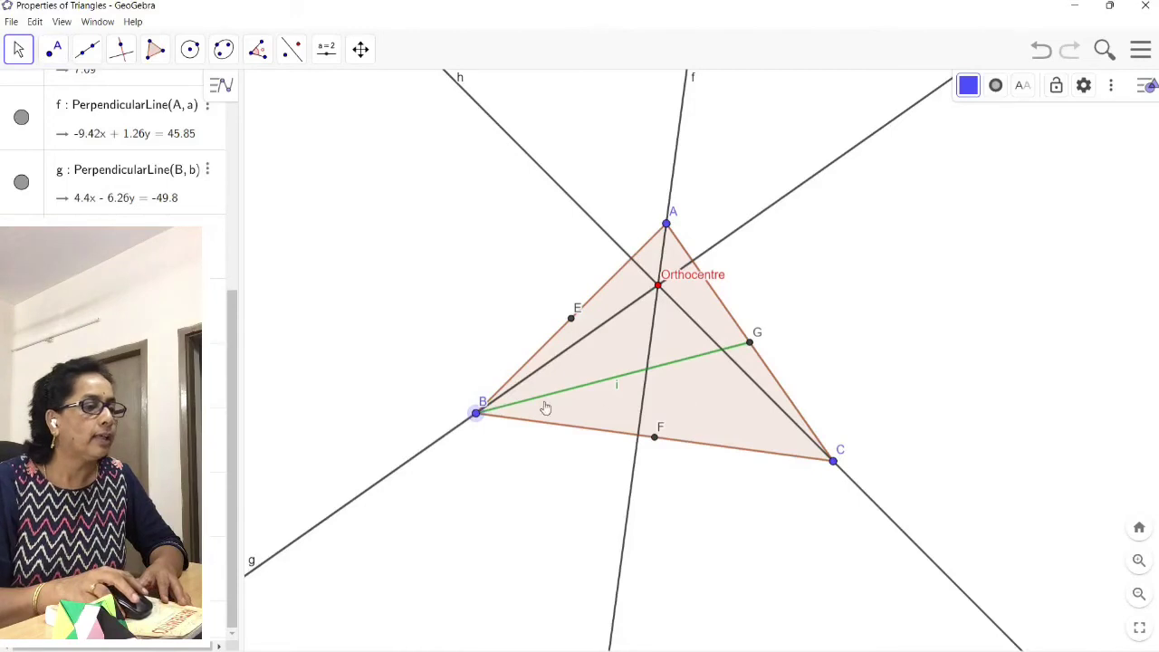
- Draw a segment from vertex A to midpoint F of side BC and colour it the recently used green
{"action": "left_click", "coordinate": [89, 52]}
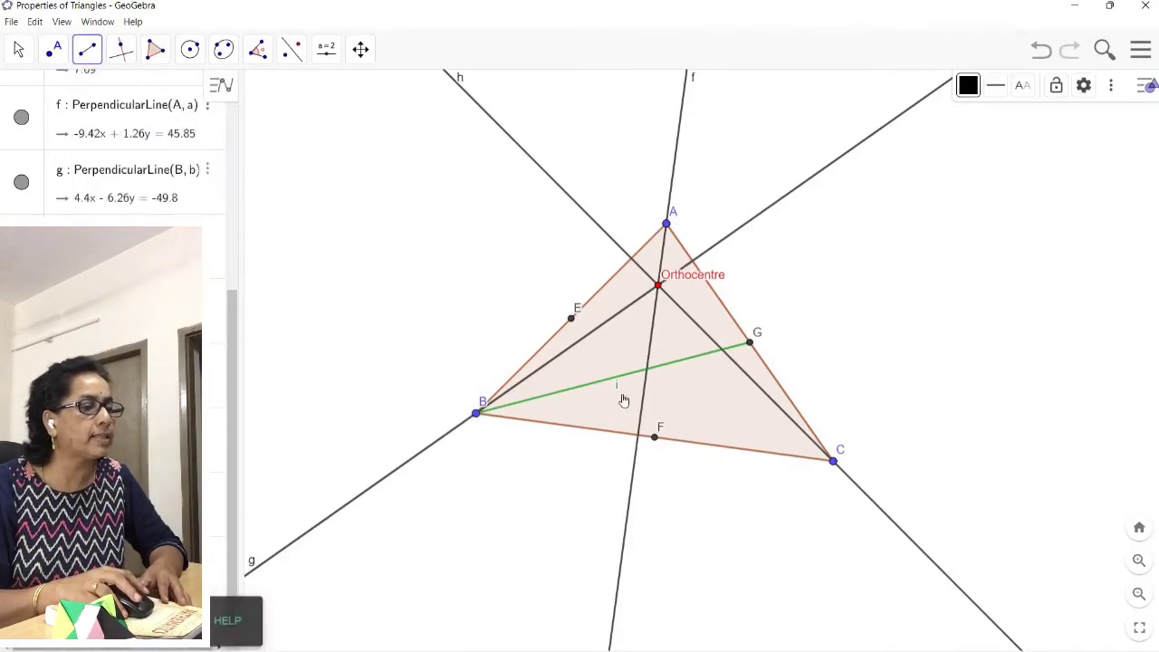
{"action": "left_click", "coordinate": [668, 225]}
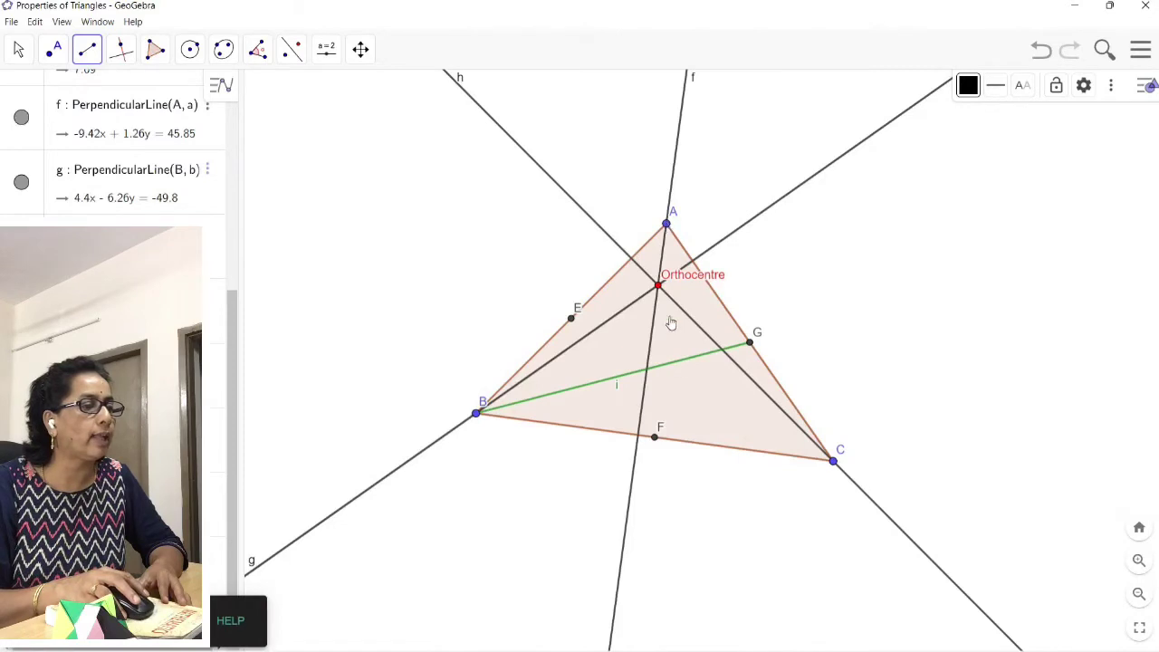
{"action": "left_click", "coordinate": [655, 440]}
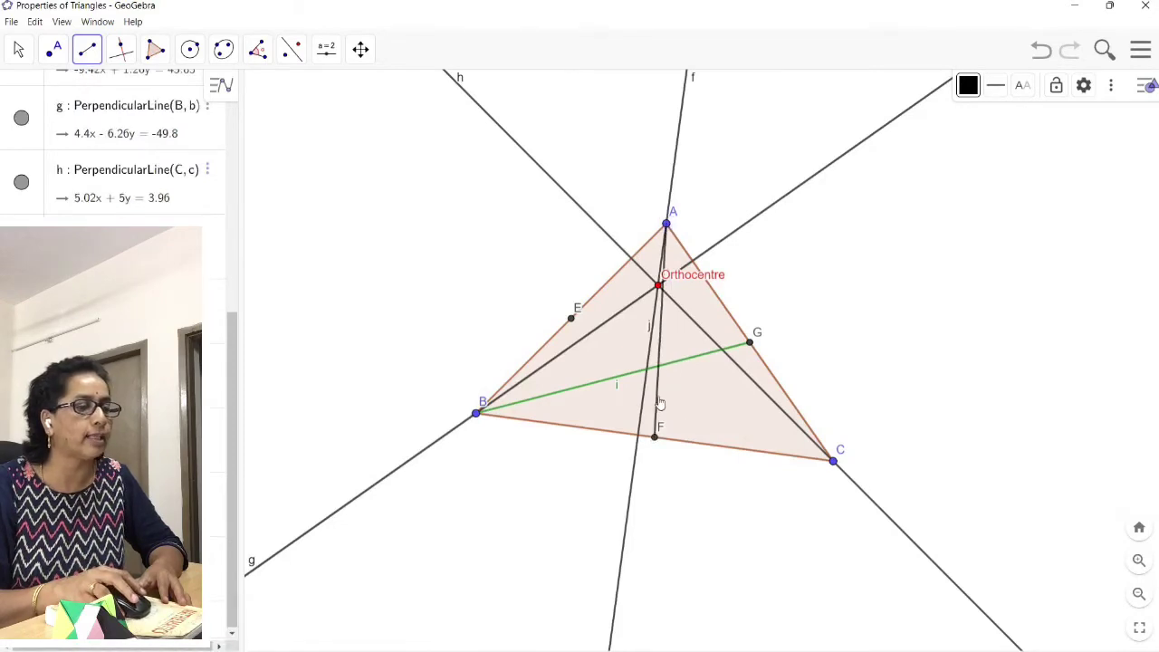
{"action": "right_click", "coordinate": [659, 409]}
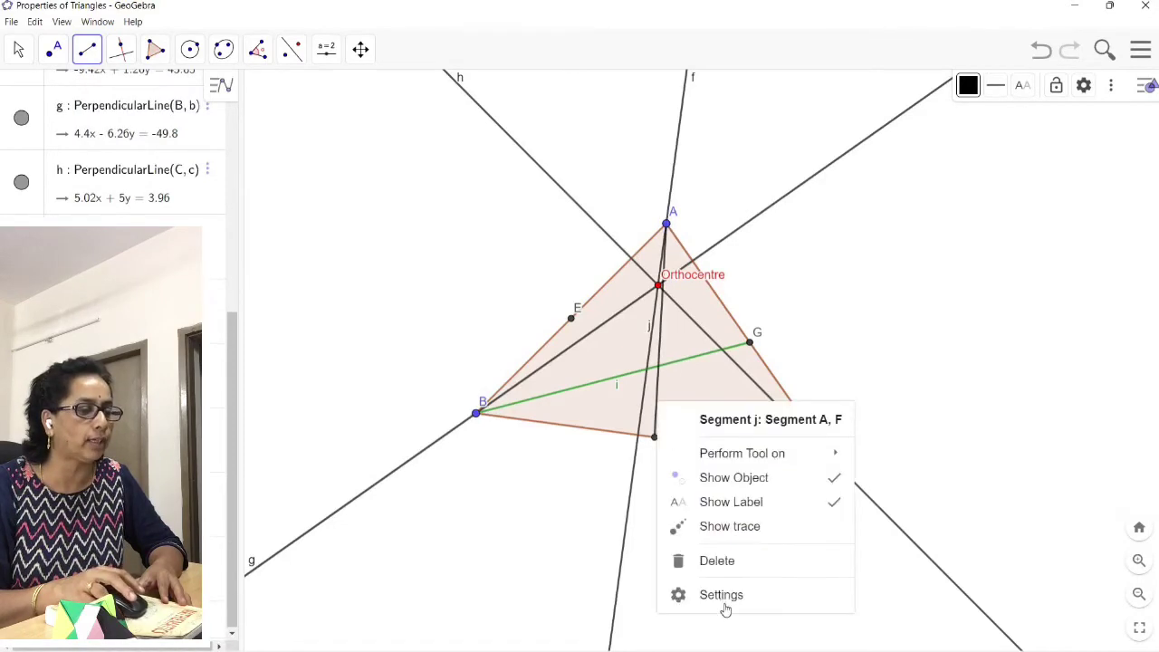
{"action": "left_click", "coordinate": [726, 595]}
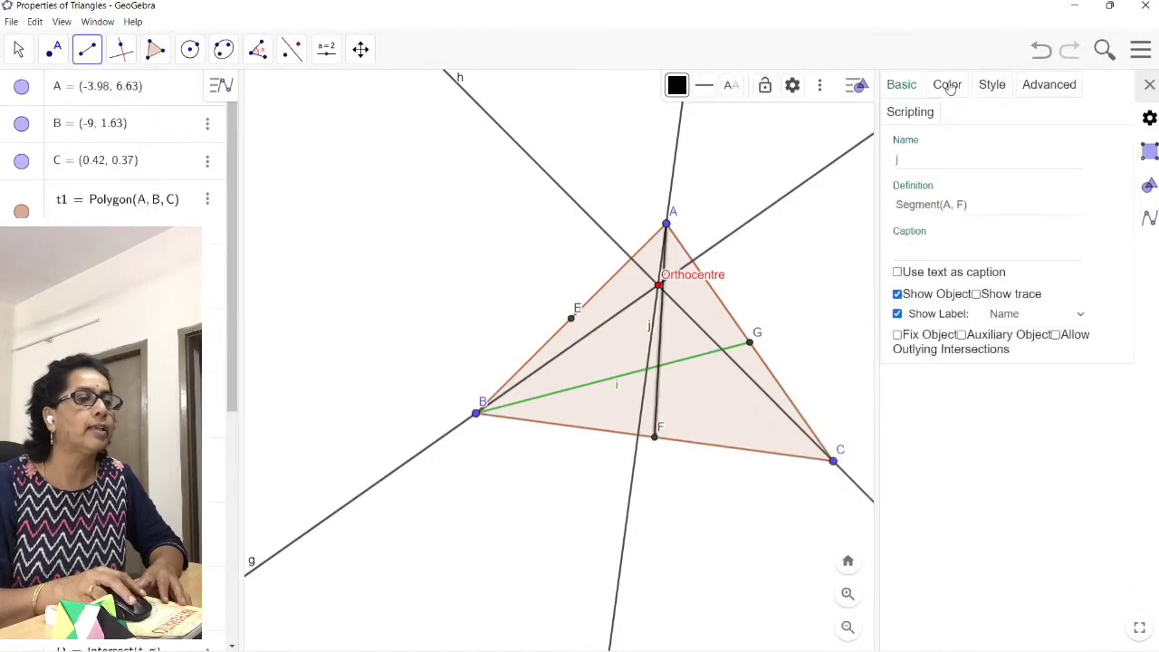
{"action": "left_click", "coordinate": [1071, 173]}
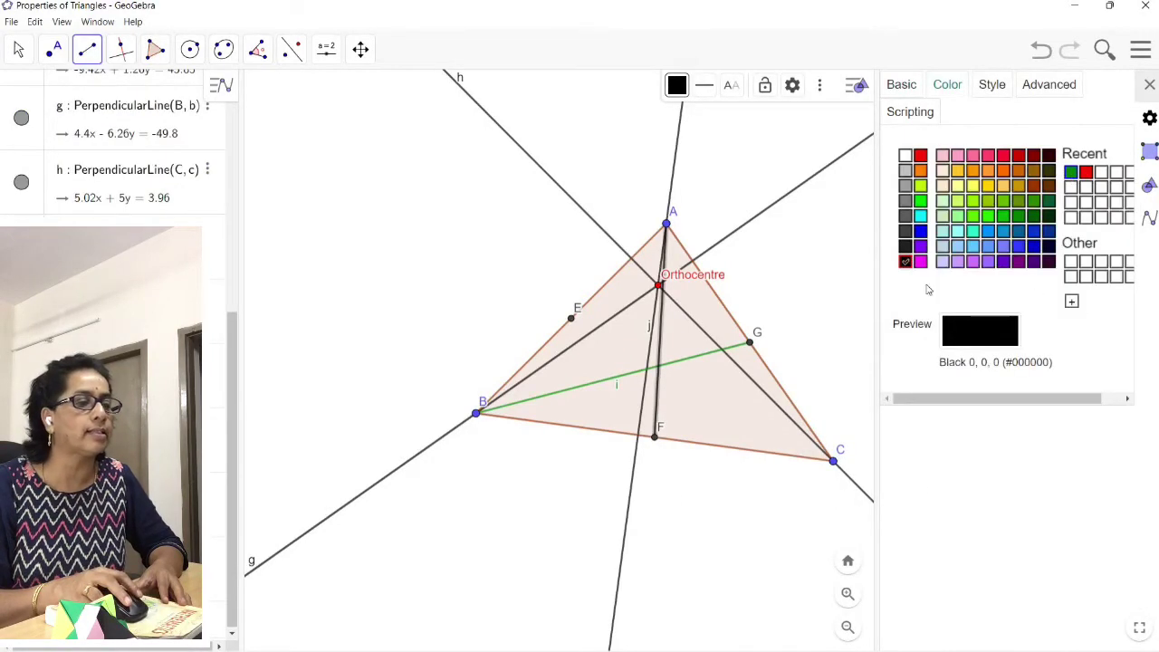
{"action": "left_click", "coordinate": [1148, 86]}
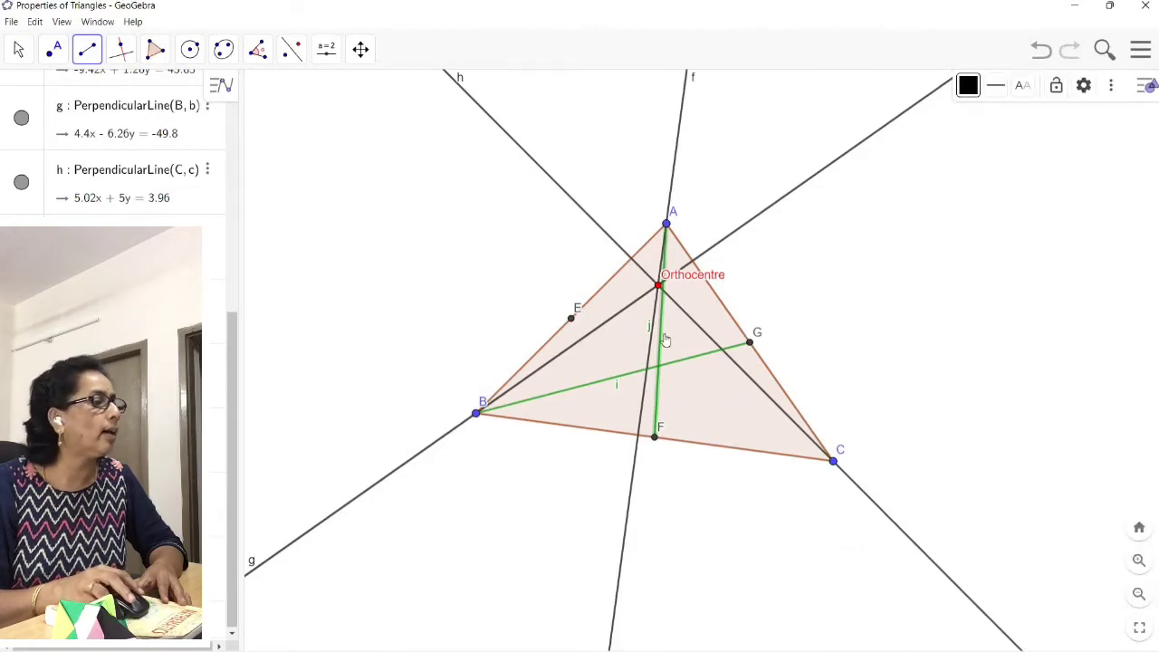
- Draw a segment from vertex C to midpoint E of side AB, colour it the recently used green and return to the Move tool
{"action": "left_click", "coordinate": [833, 462]}
{"action": "left_click", "coordinate": [572, 319]}
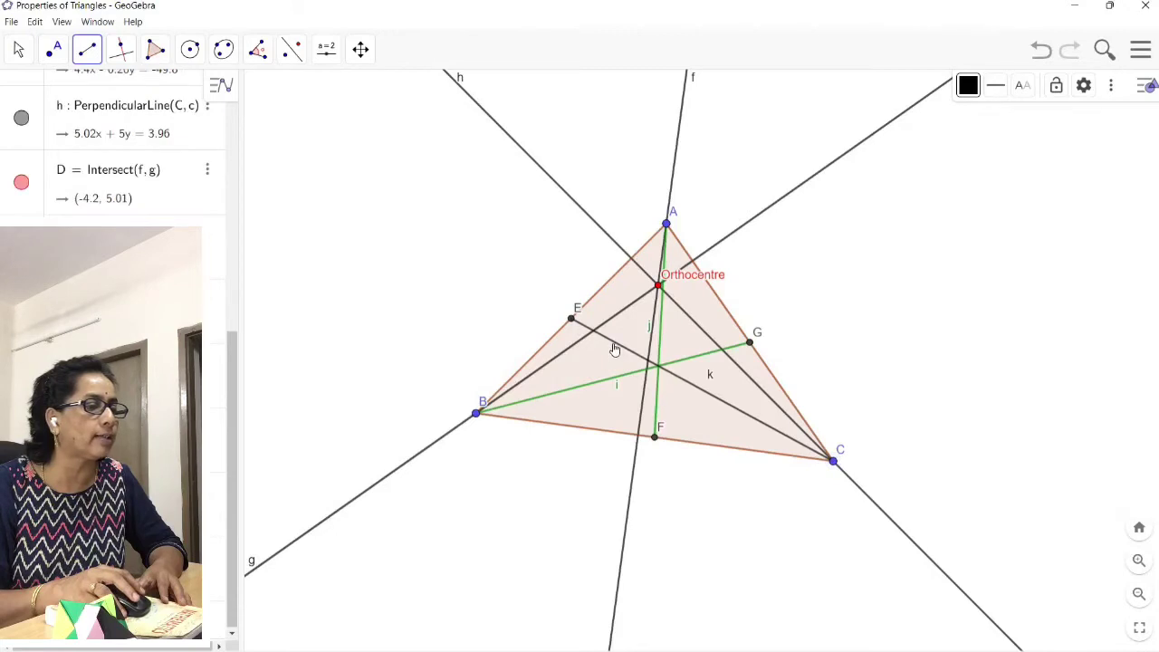
{"action": "right_click", "coordinate": [614, 350]}
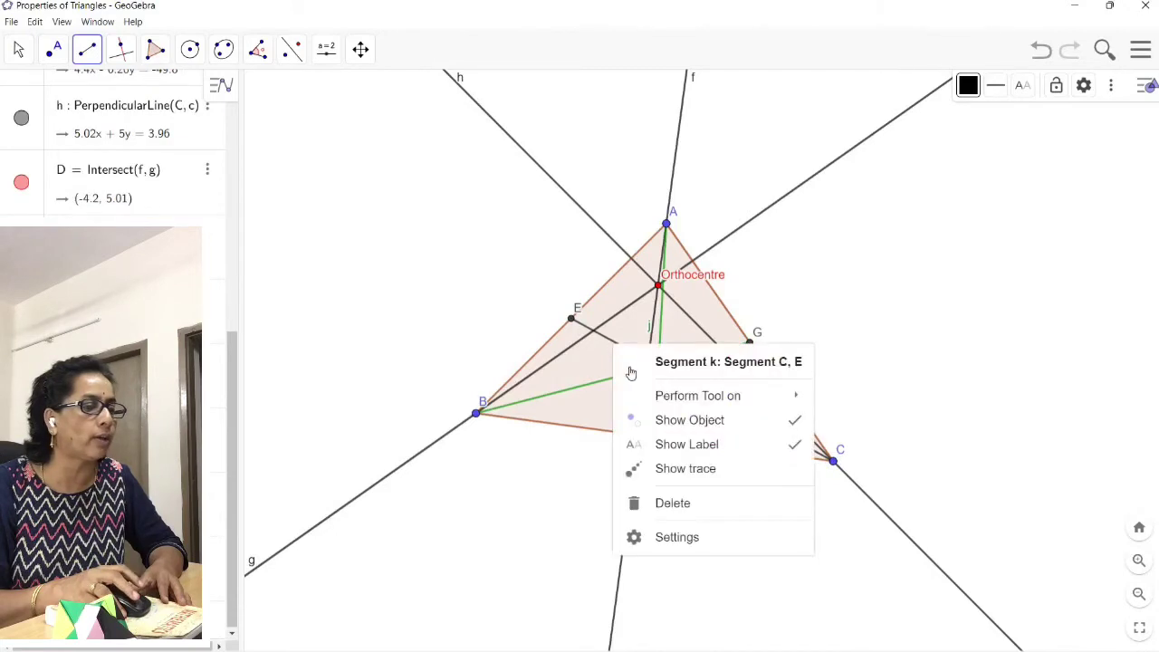
{"action": "left_click", "coordinate": [677, 537]}
{"action": "left_click", "coordinate": [954, 84]}
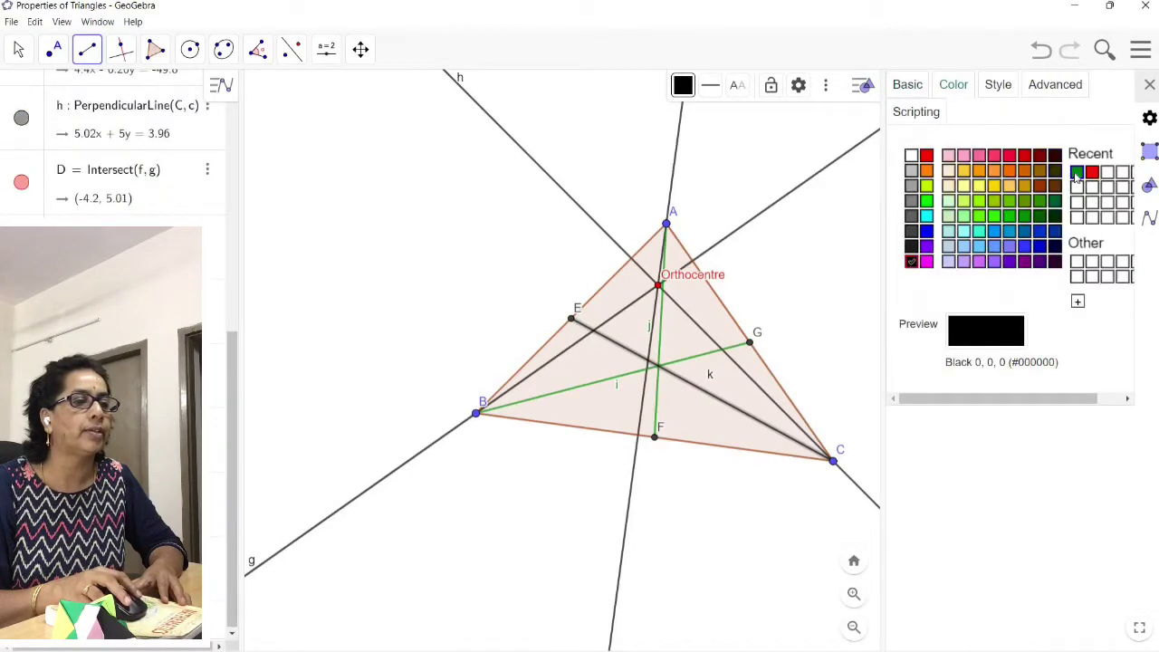
{"action": "left_click", "coordinate": [1076, 173]}
{"action": "left_click", "coordinate": [1150, 84]}
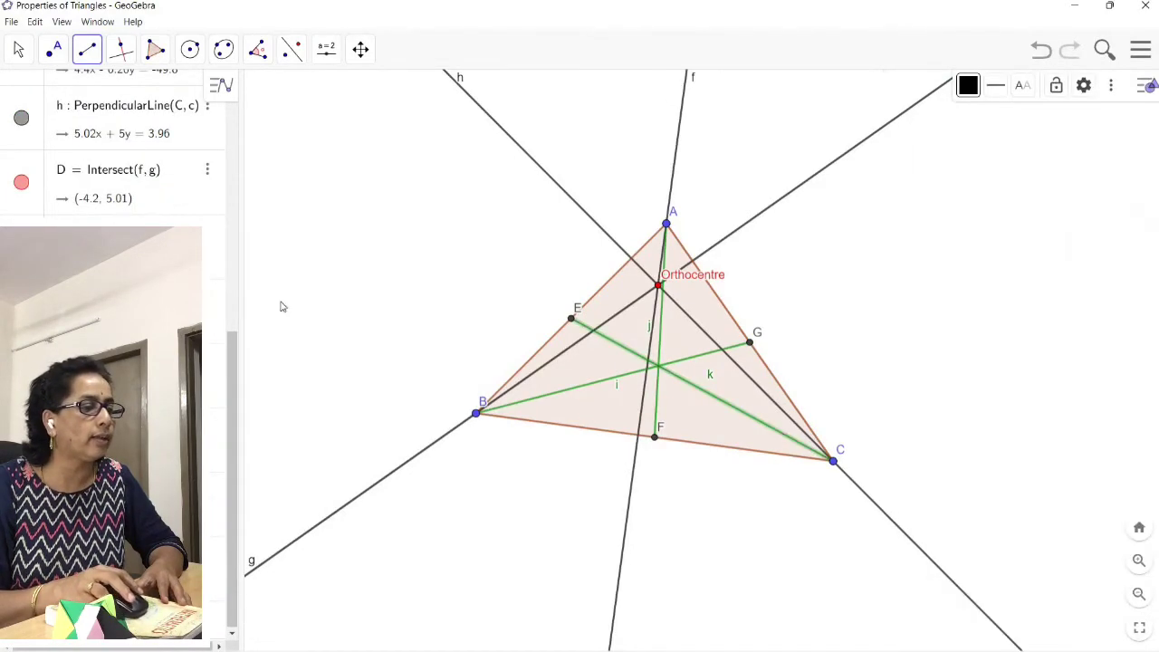
{"action": "left_click", "coordinate": [18, 49]}
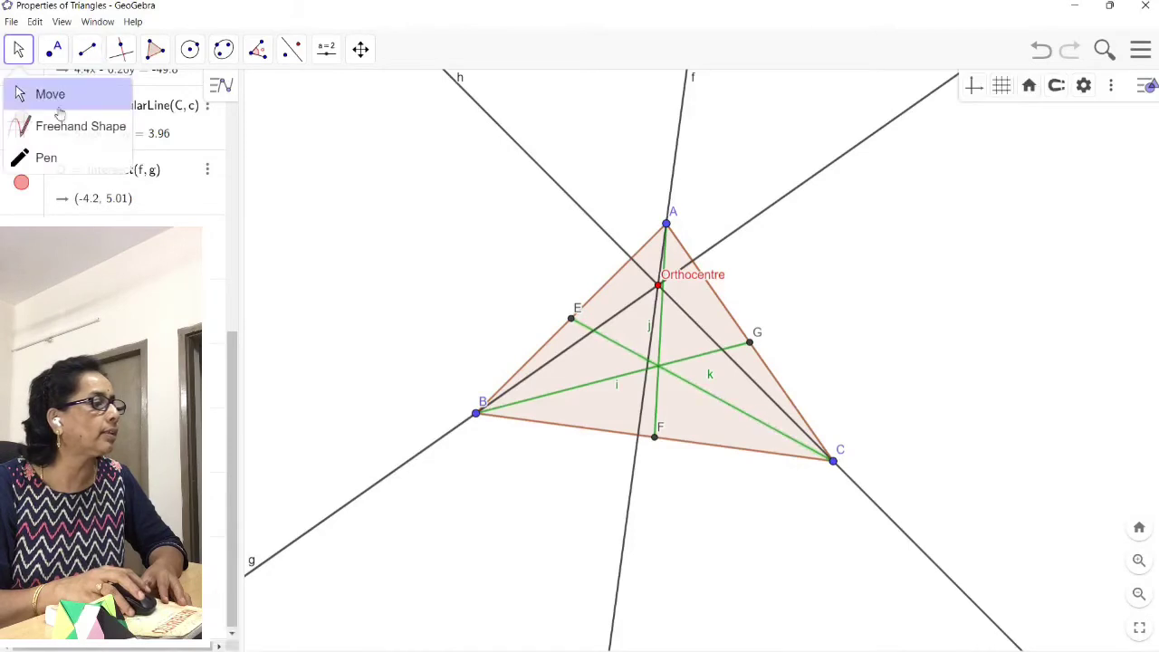
{"action": "left_click", "coordinate": [49, 96]}
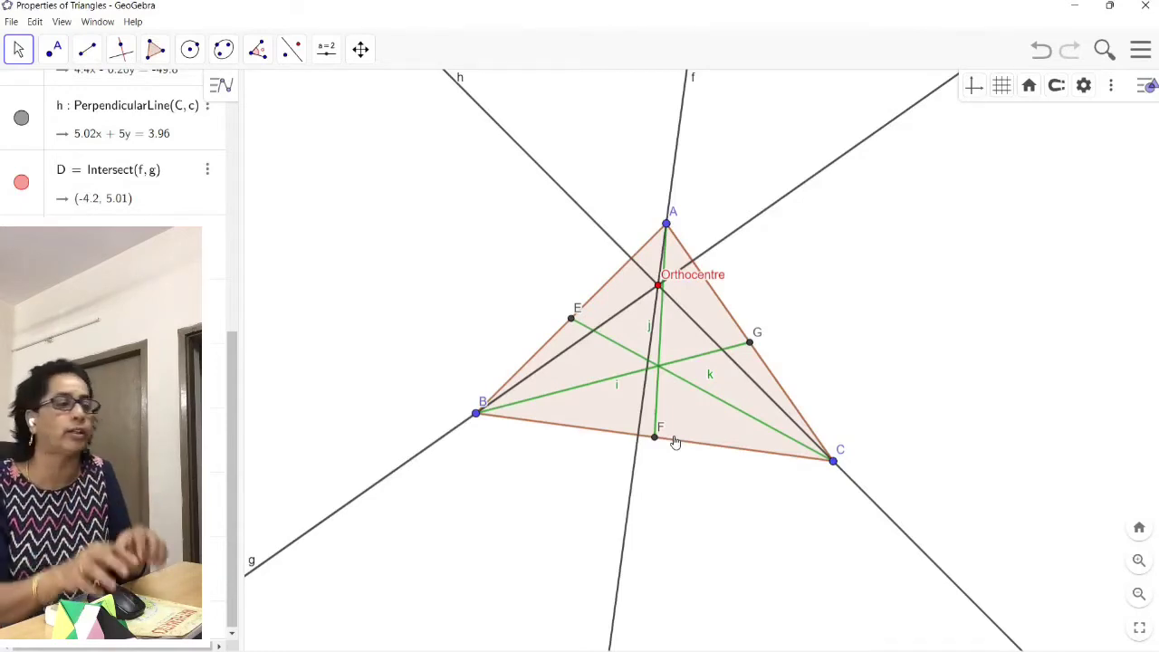
- Mark the intersection point of the three medians and give it the caption "Centroid"
{"action": "left_click", "coordinate": [53, 51]}
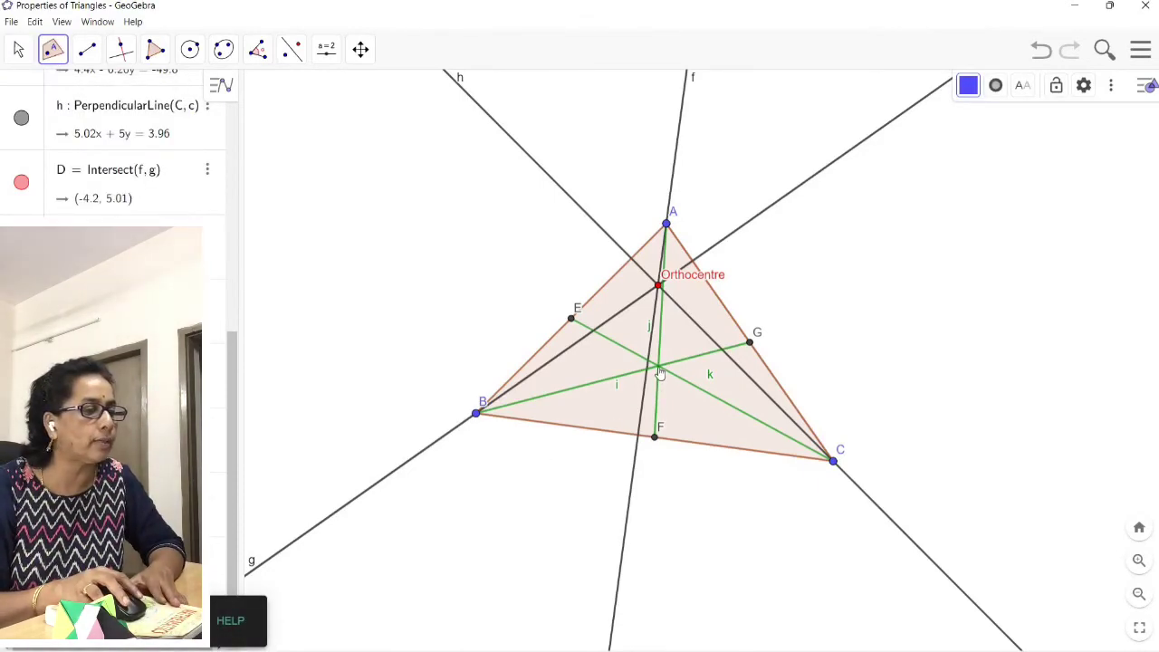
{"action": "left_click", "coordinate": [658, 368]}
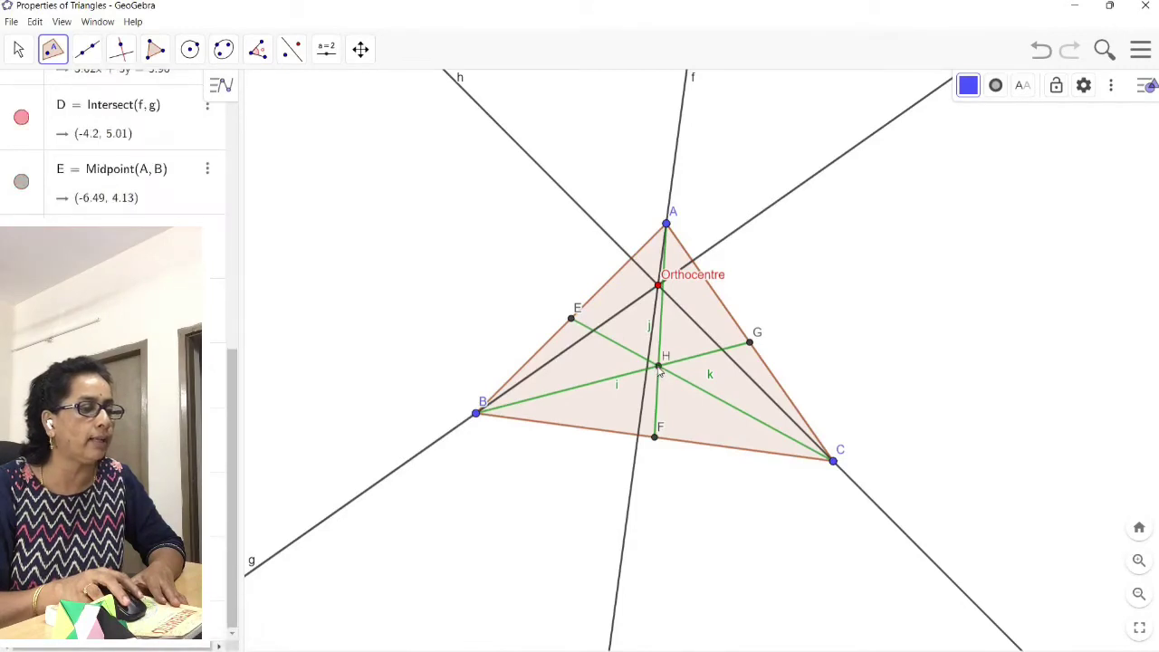
{"action": "right_click", "coordinate": [658, 368]}
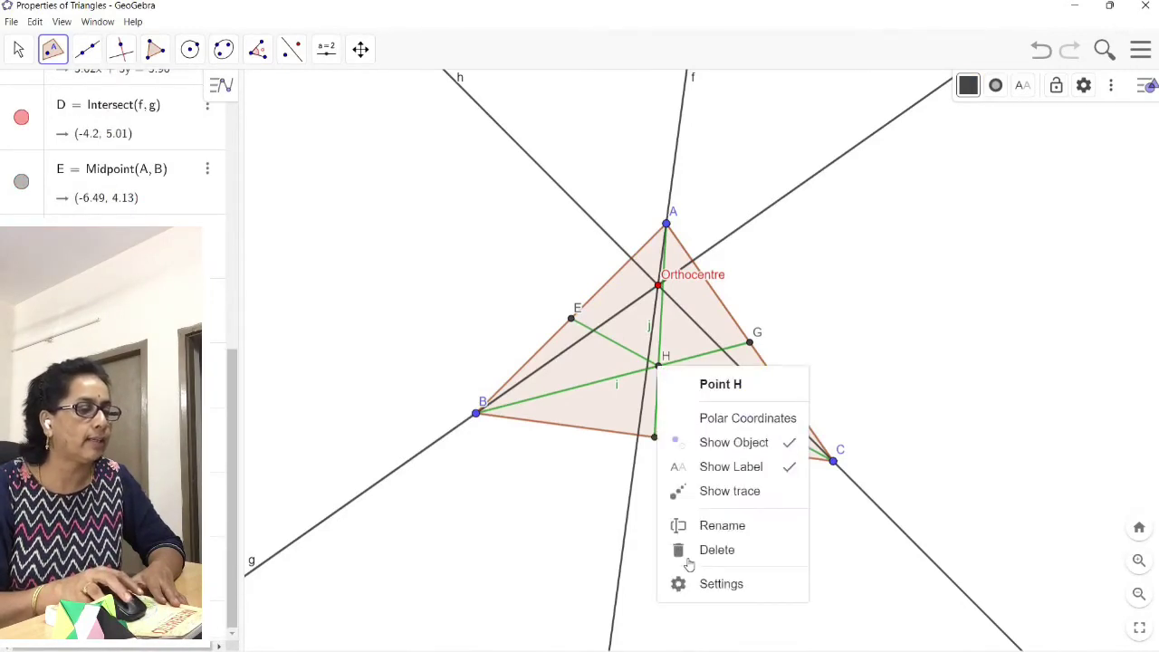
{"action": "left_click", "coordinate": [721, 583]}
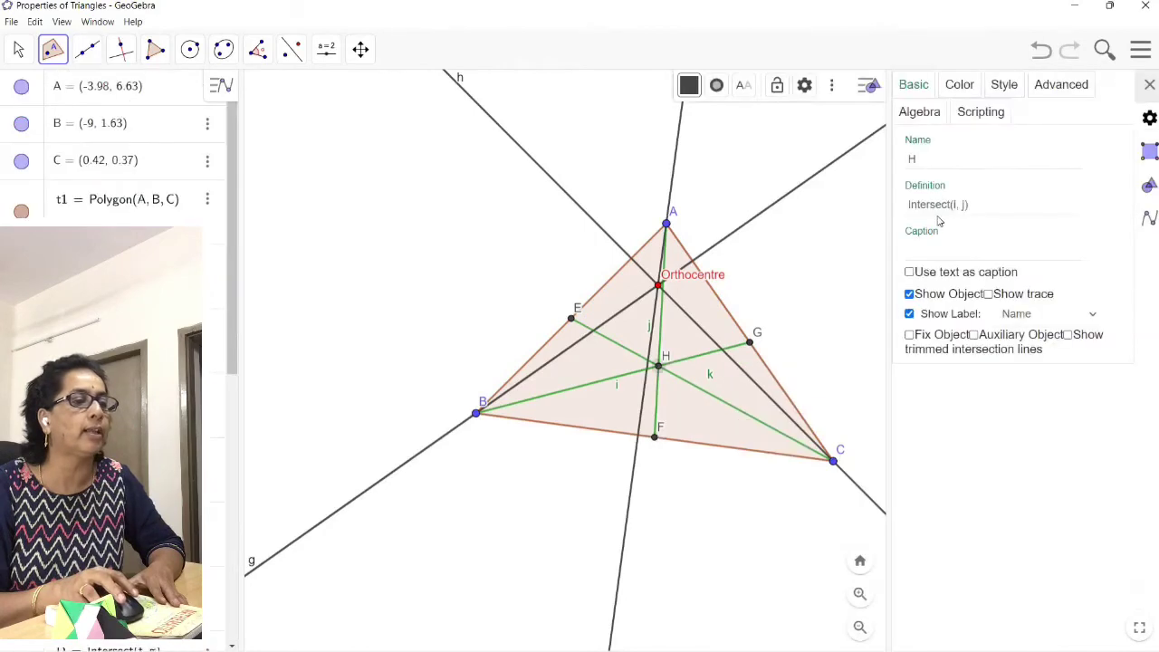
{"action": "left_click", "coordinate": [930, 250]}
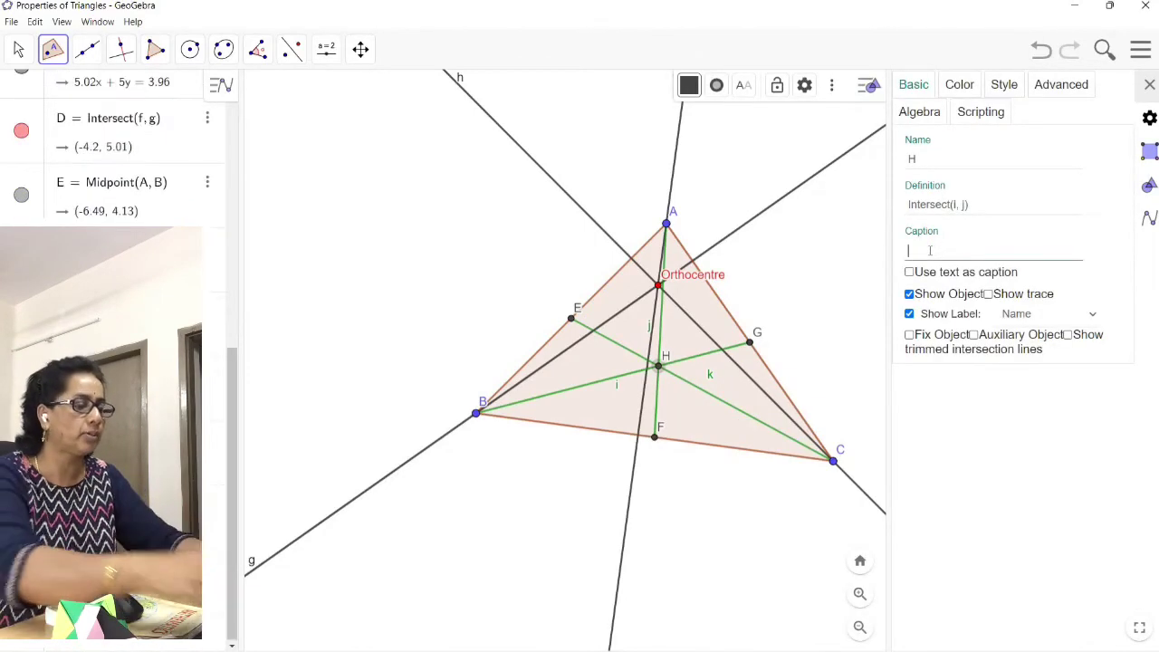
{"action": "type", "text": "O"}
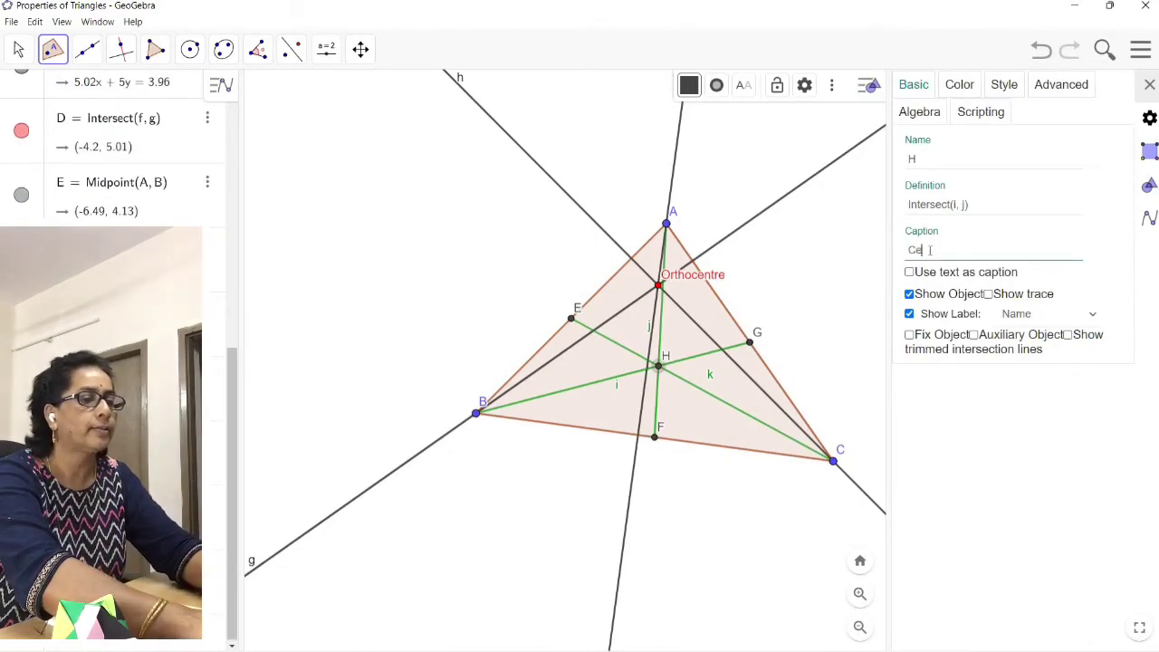
{"action": "type", "text": "entro"}
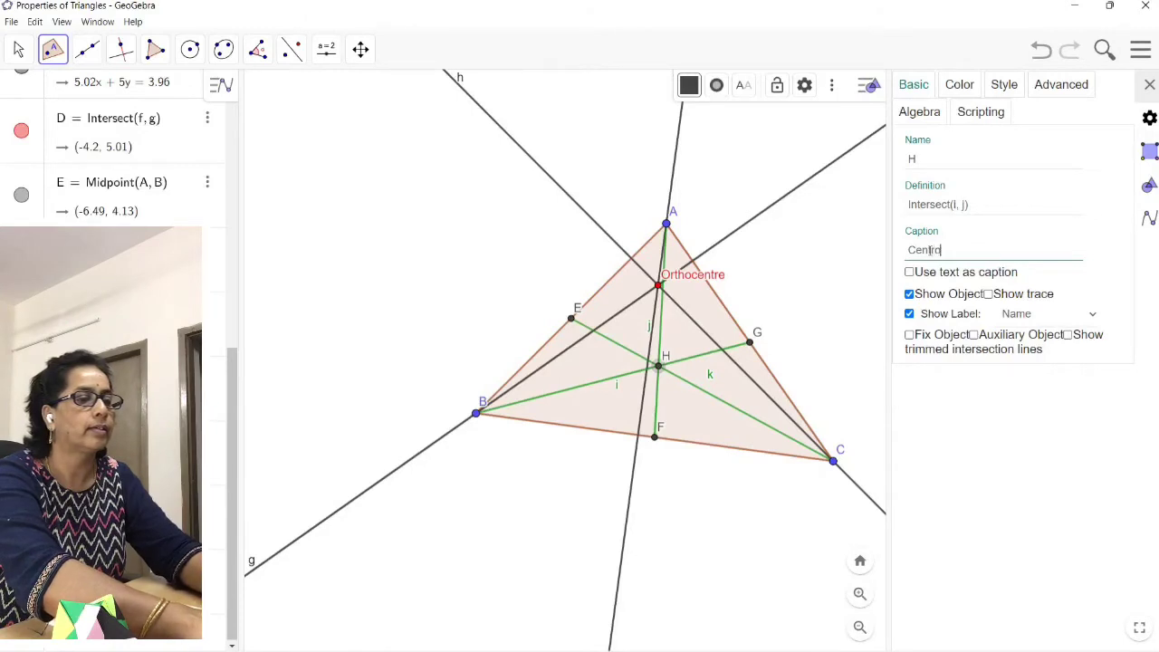
{"action": "type", "text": "id"}
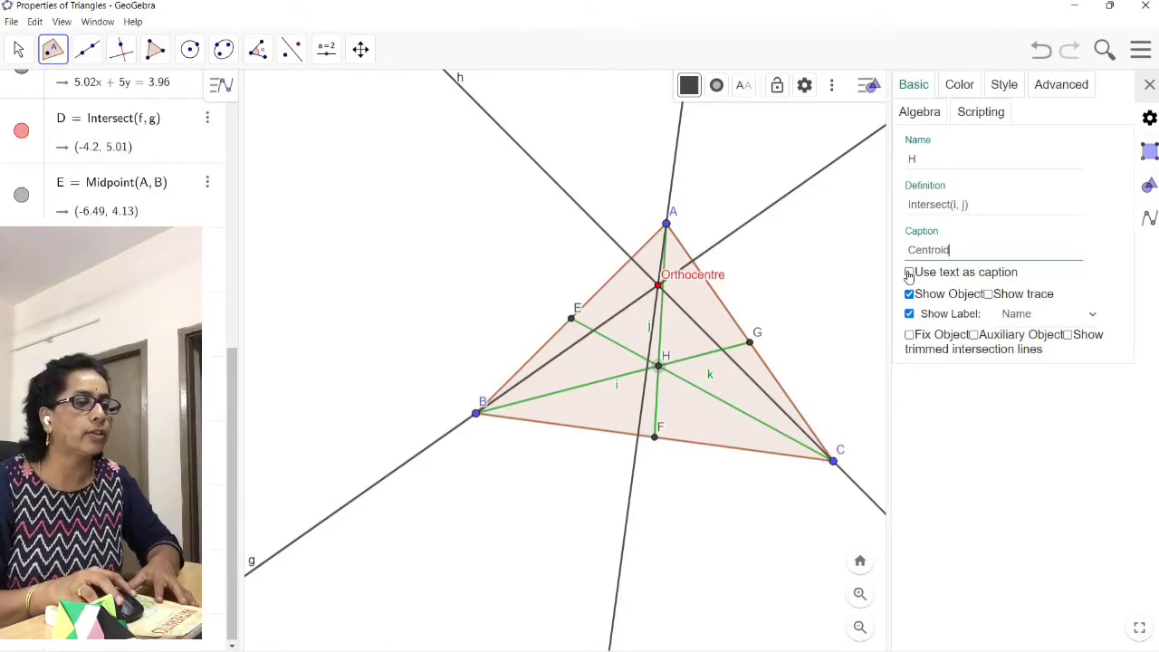
{"action": "key", "text": "Return"}
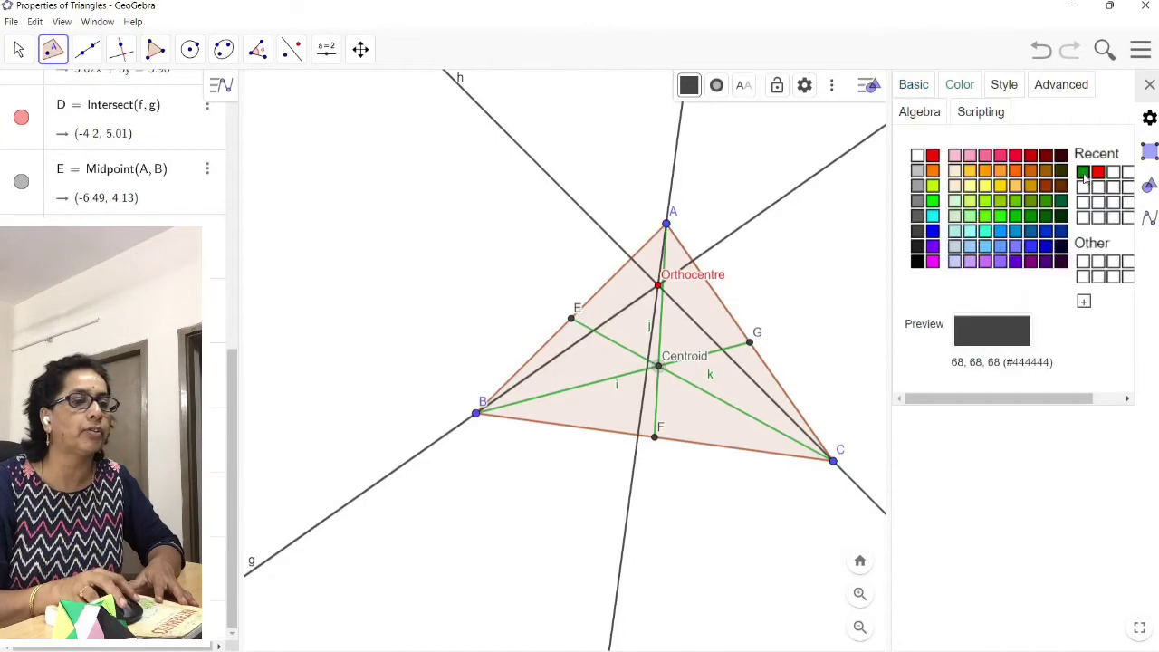
- Colour the centroid point the recently used green, close its settings and return to the Move tool
{"action": "left_click", "coordinate": [1084, 173]}
{"action": "left_click", "coordinate": [1149, 84]}
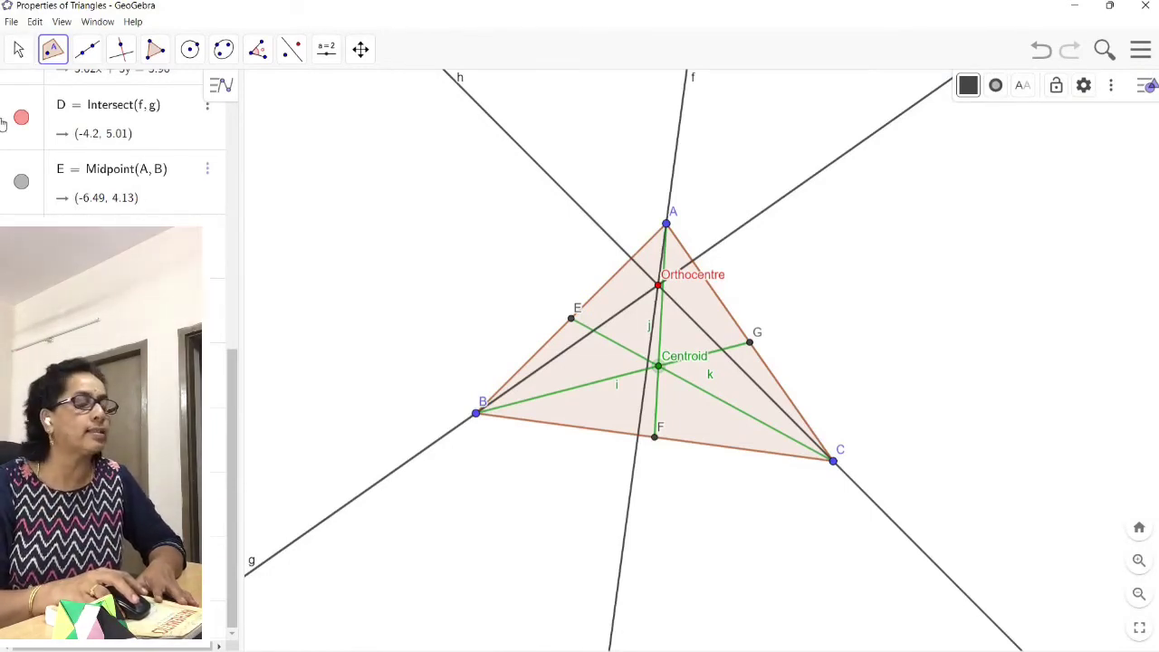
{"action": "left_click", "coordinate": [22, 56]}
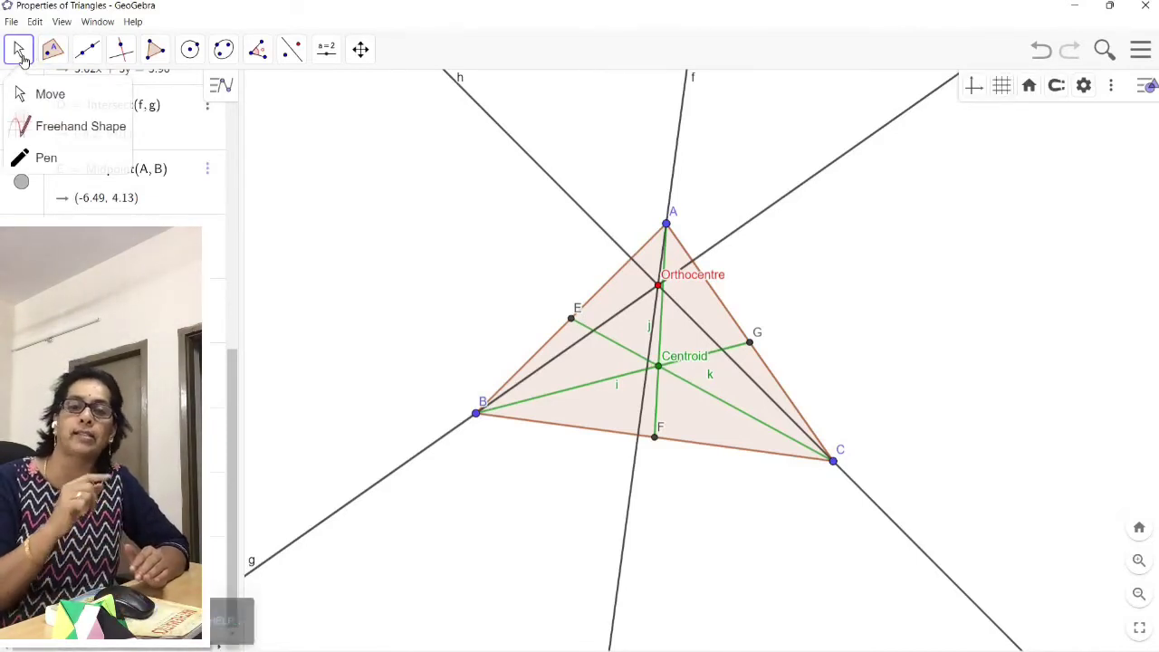
- Construct the perpendicular bisector of side AB
{"action": "left_click", "coordinate": [87, 54]}
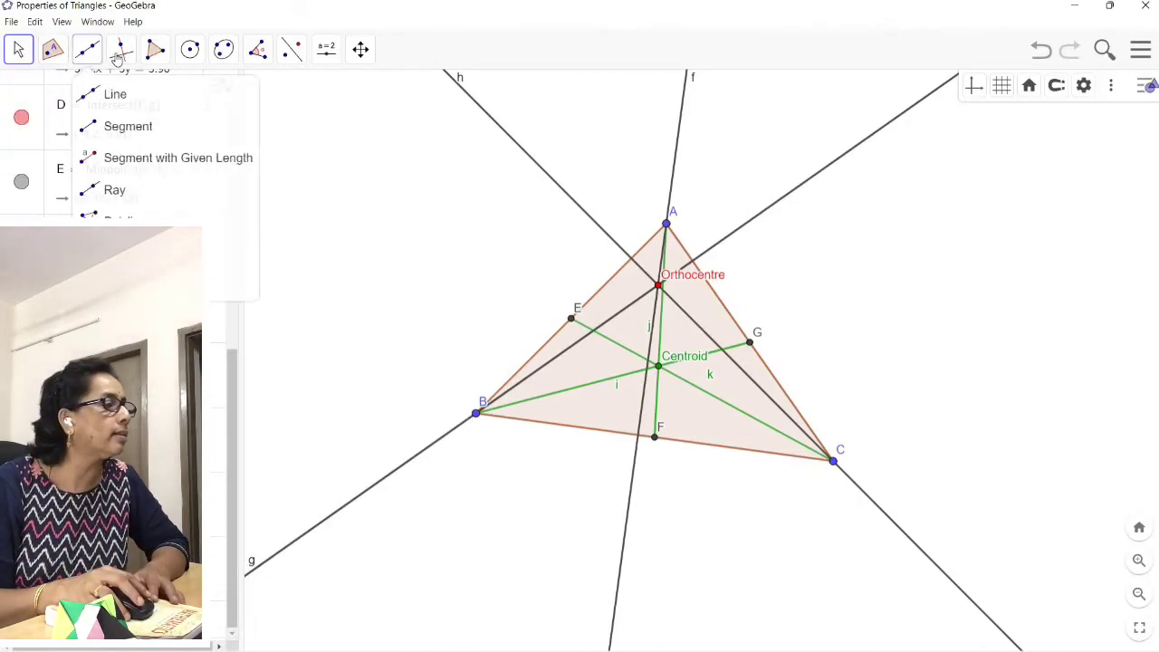
{"action": "left_click", "coordinate": [118, 54]}
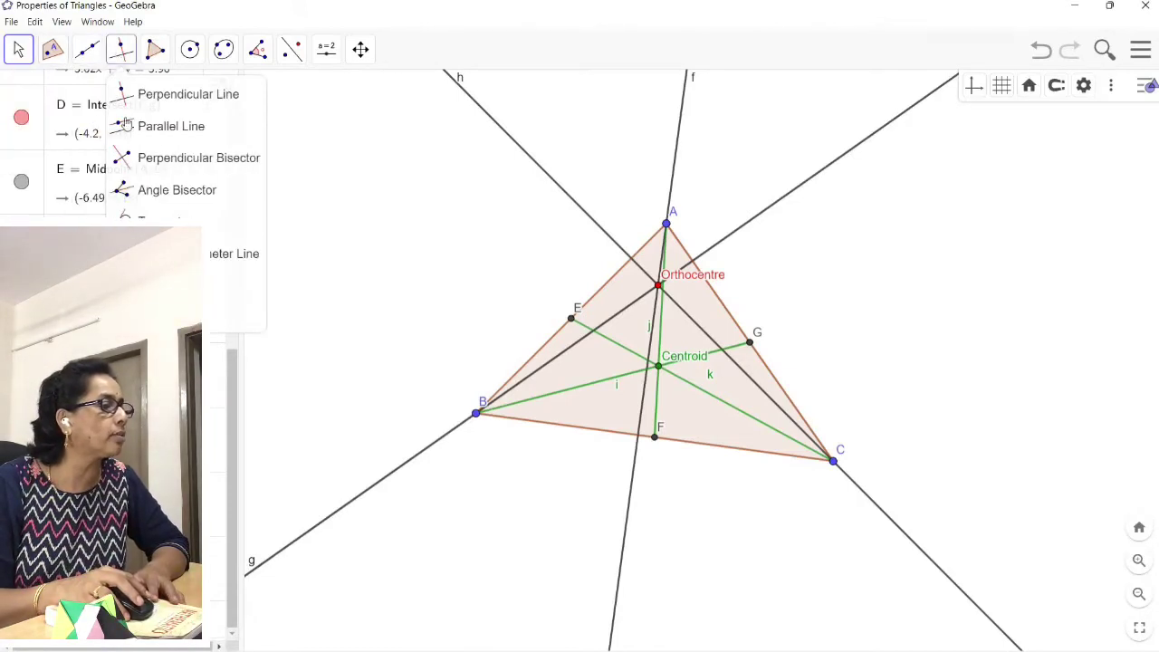
{"action": "left_click", "coordinate": [143, 159]}
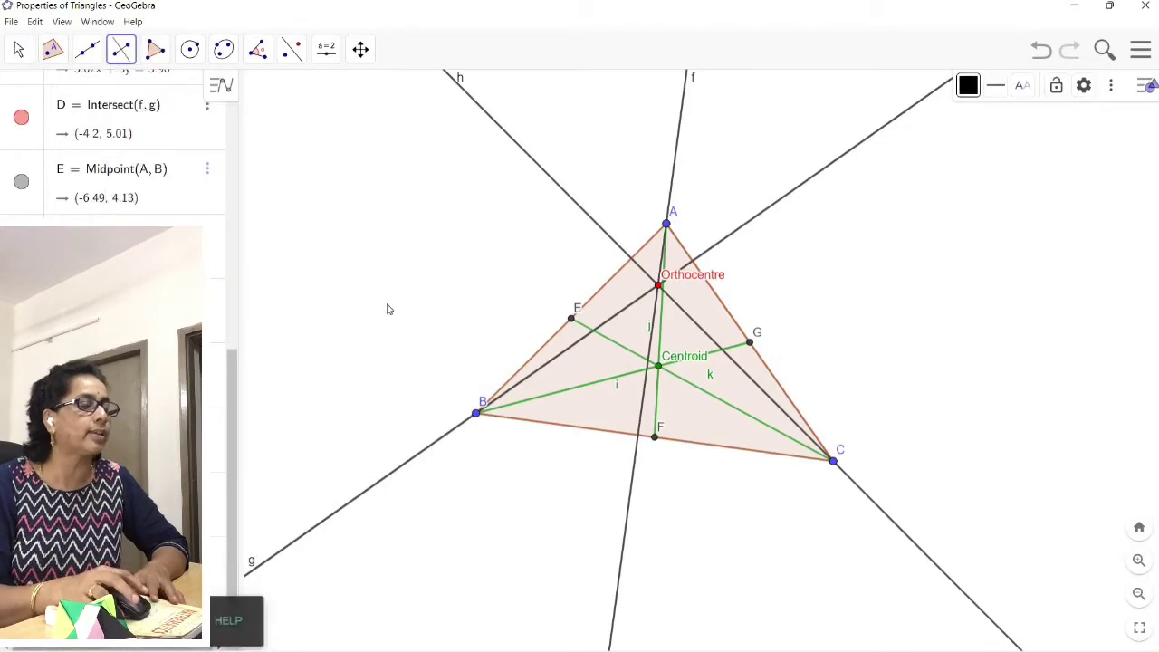
{"action": "left_click", "coordinate": [550, 345]}
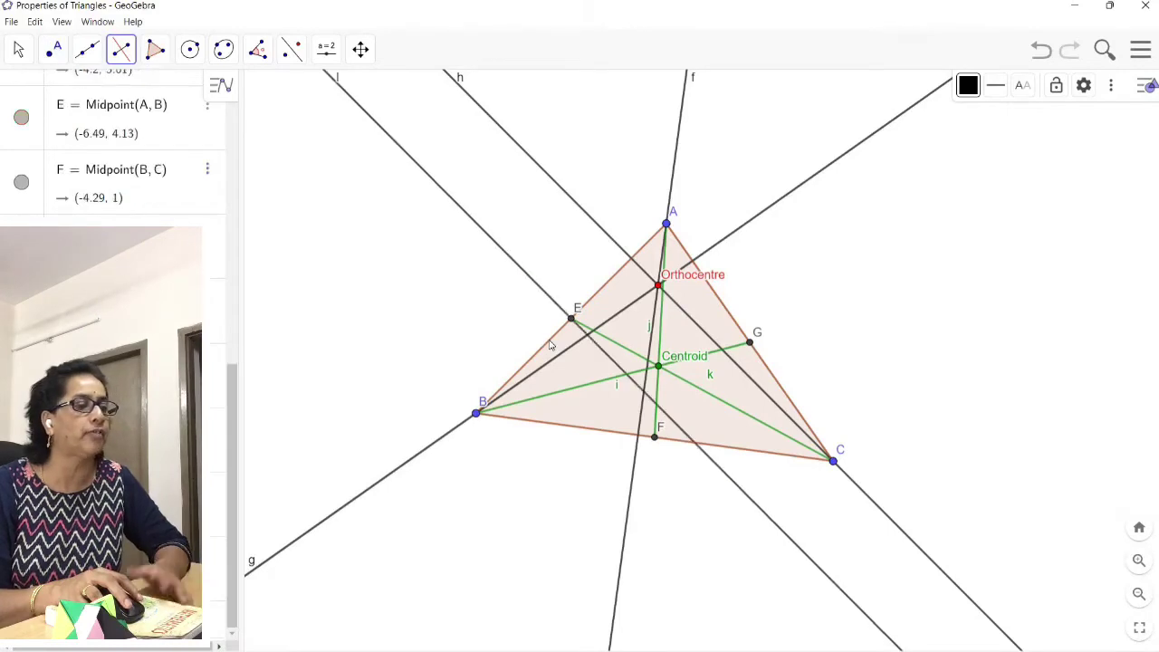
- Colour the perpendicular bisector of side AB light blue (#66CCFF) and close its settings
{"action": "right_click", "coordinate": [530, 279]}
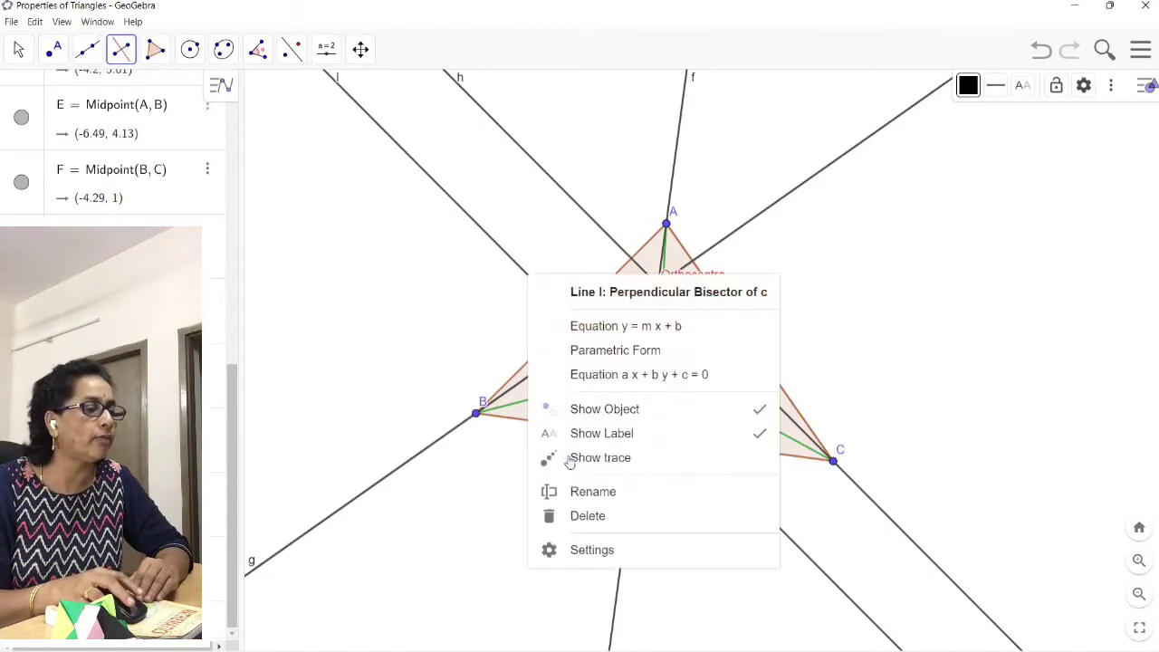
{"action": "left_click", "coordinate": [589, 550]}
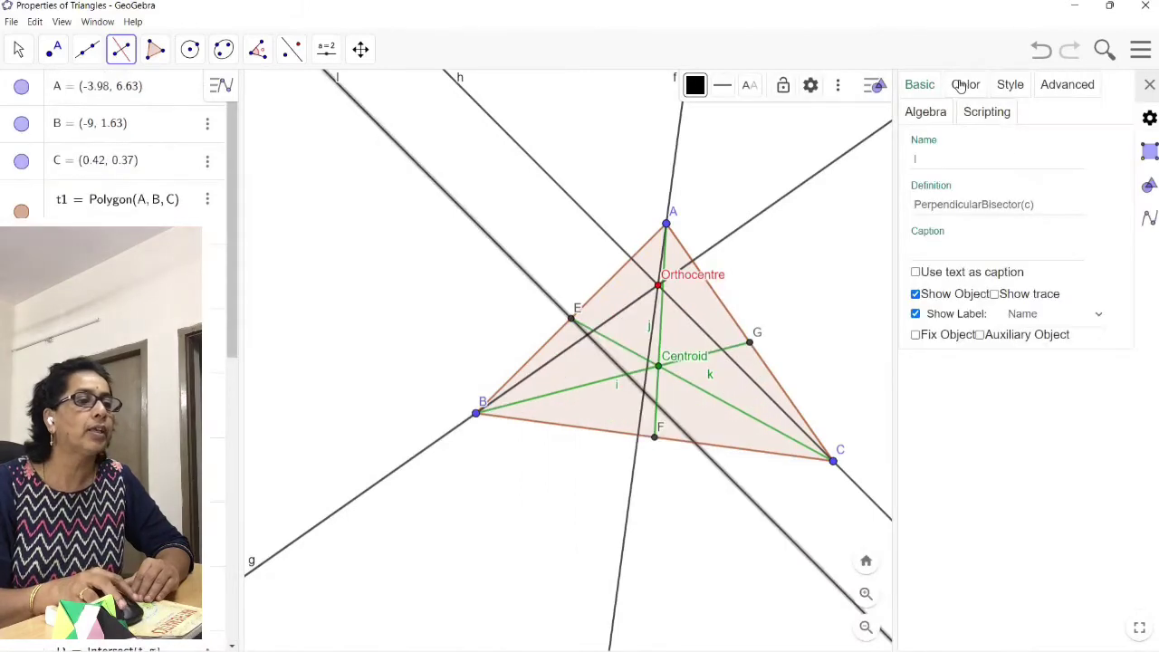
{"action": "left_click", "coordinate": [966, 84]}
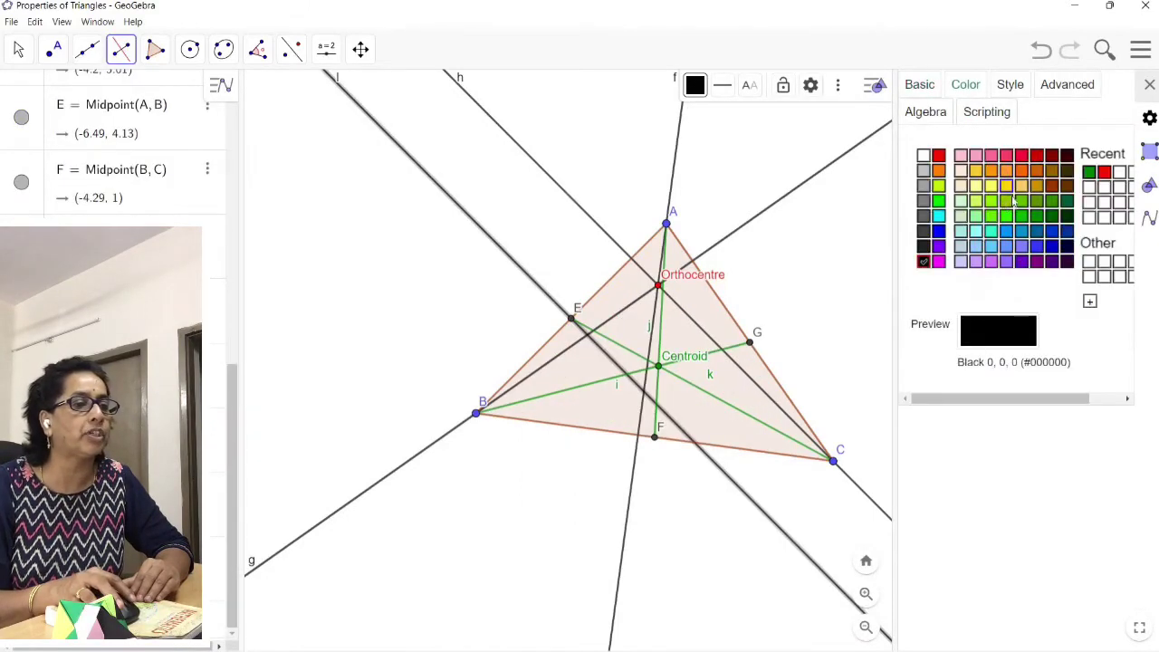
{"action": "left_click", "coordinate": [1022, 246]}
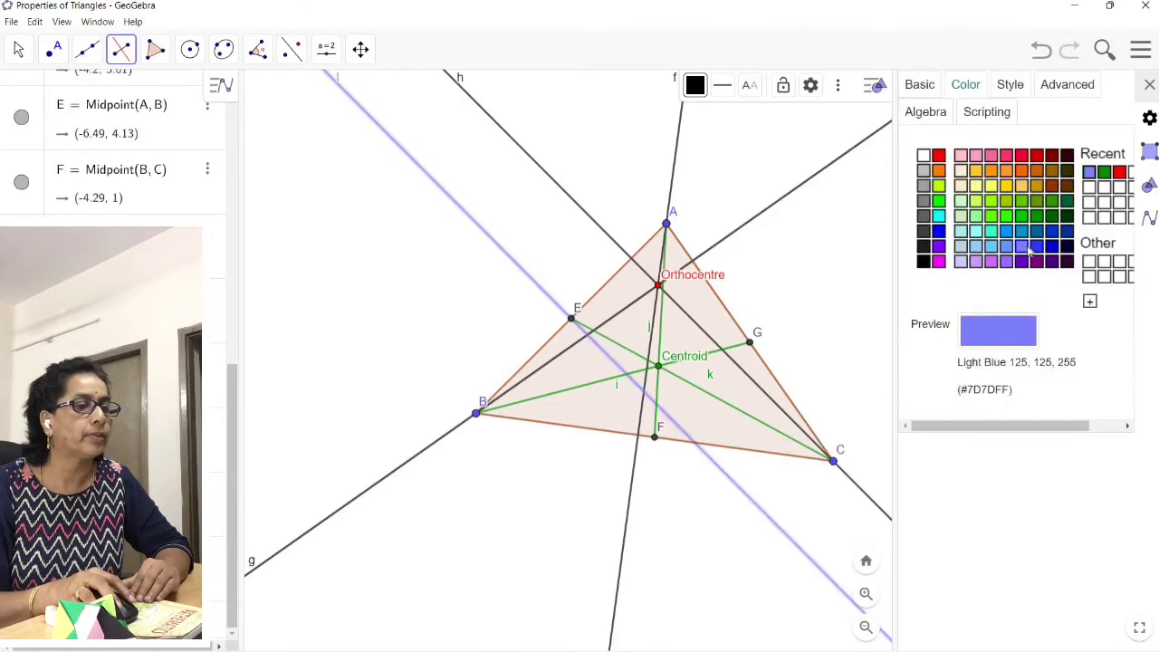
{"action": "left_click", "coordinate": [1035, 248]}
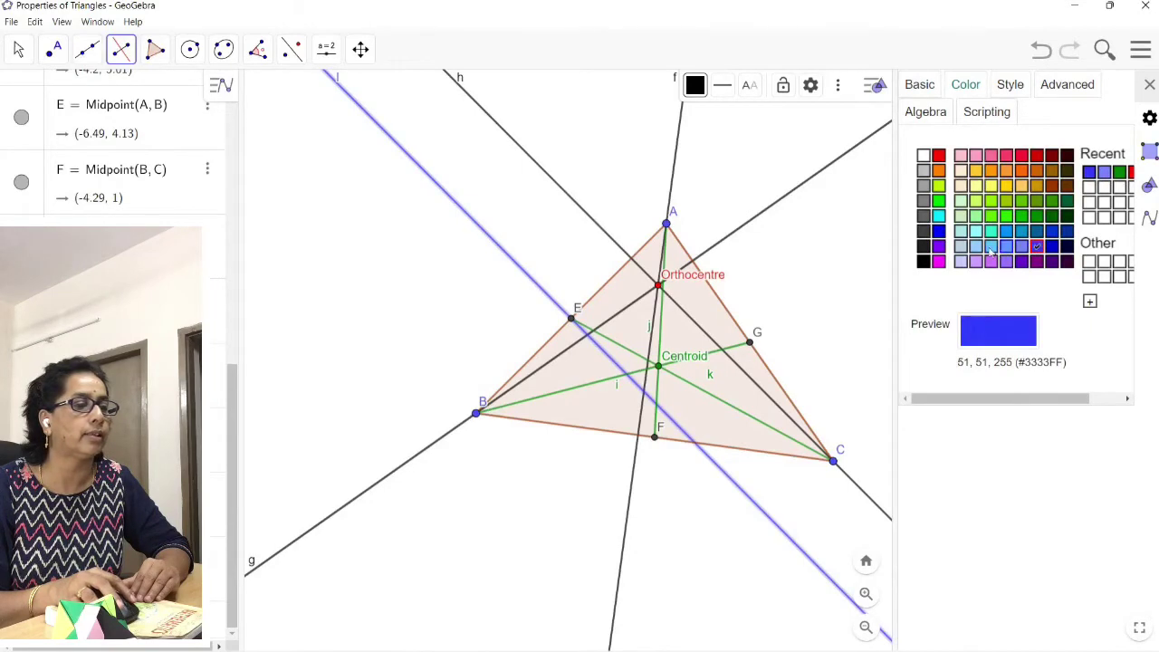
{"action": "left_click", "coordinate": [991, 248]}
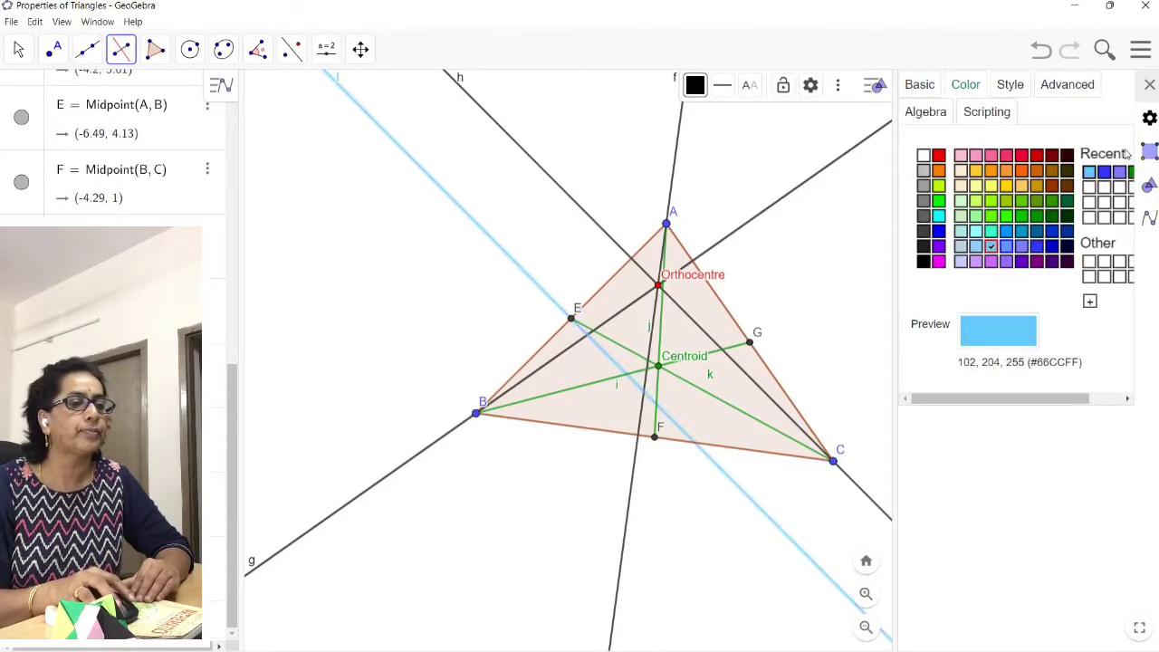
{"action": "left_click", "coordinate": [1151, 86]}
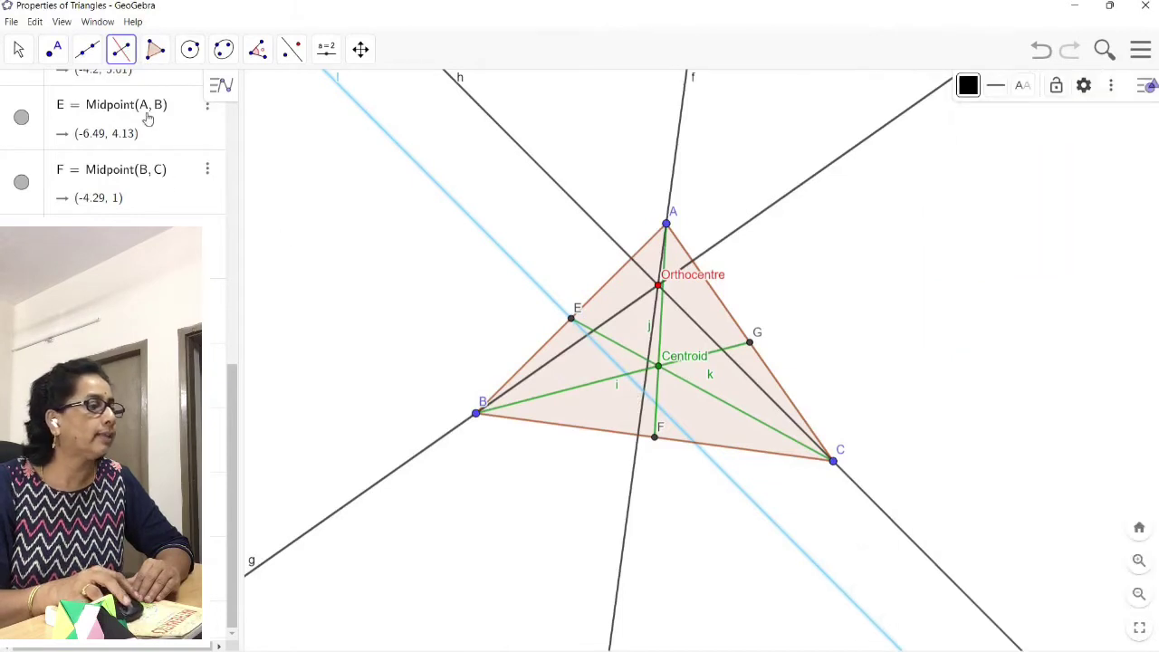
- Construct the perpendicular bisector of side BC and colour it the recently used light blue (#66CCFF)
{"action": "left_click", "coordinate": [603, 434]}
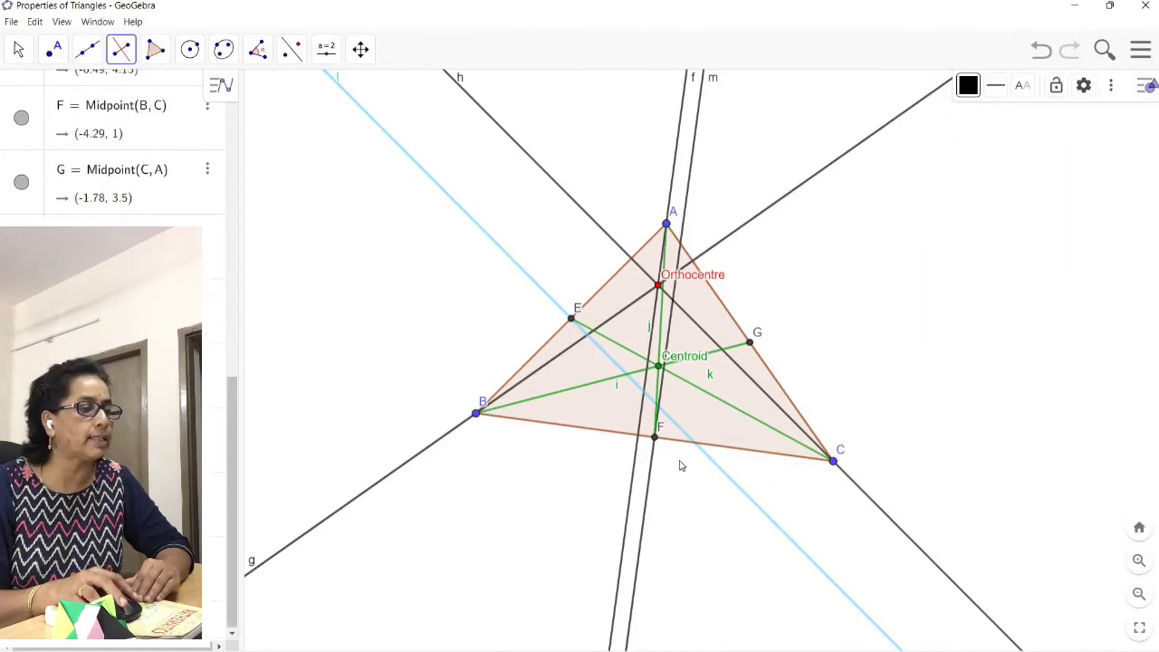
{"action": "right_click", "coordinate": [647, 498]}
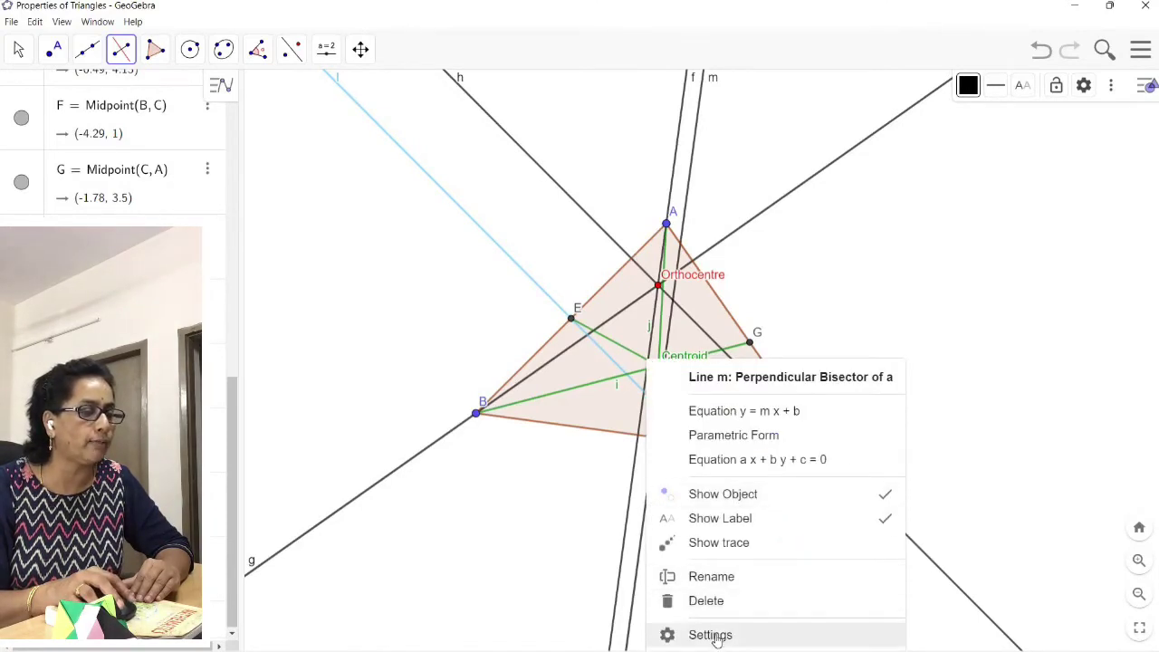
{"action": "left_click", "coordinate": [714, 635]}
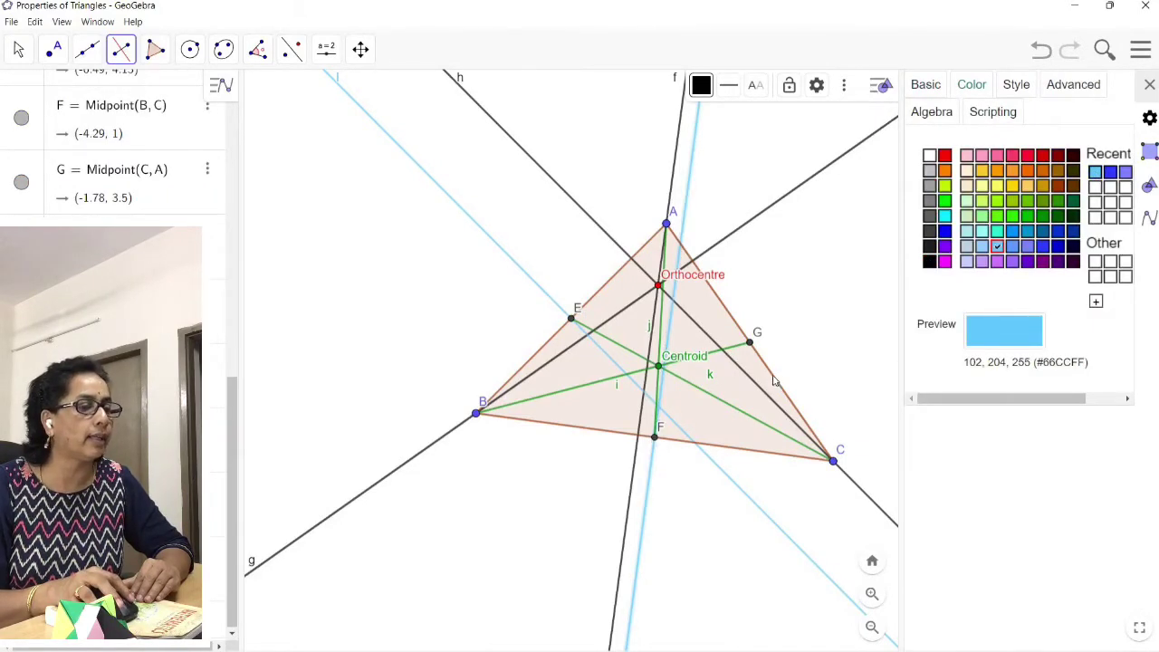
- Construct the perpendicular bisector of side AC and close the settings view
{"action": "left_click", "coordinate": [768, 330]}
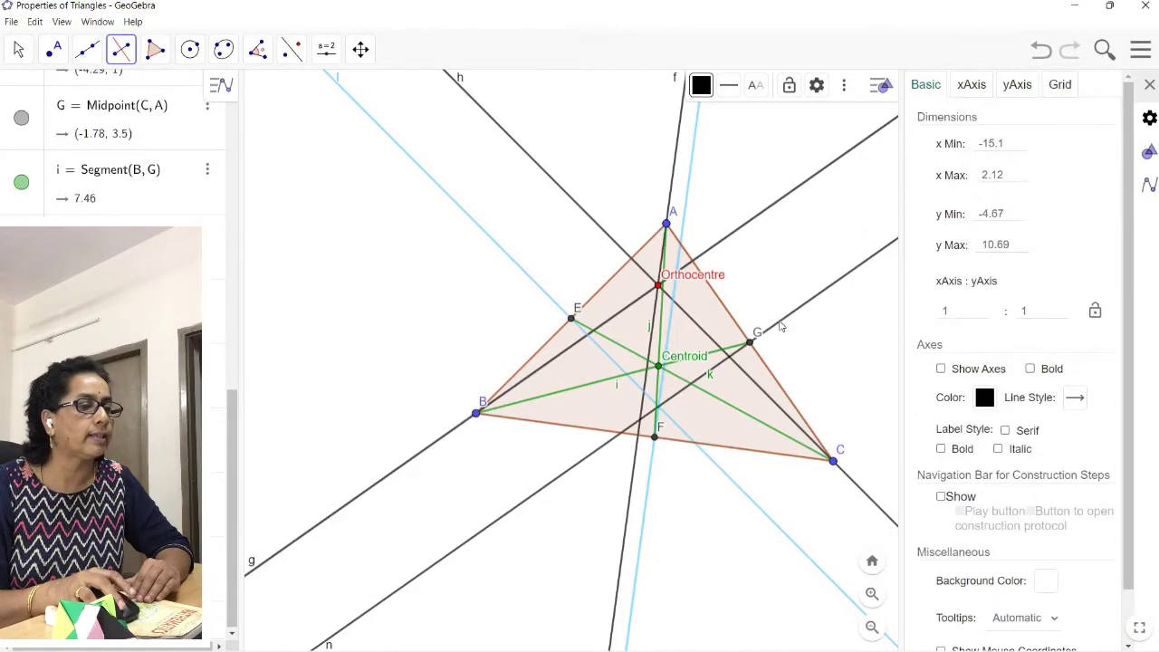
{"action": "right_click", "coordinate": [781, 326]}
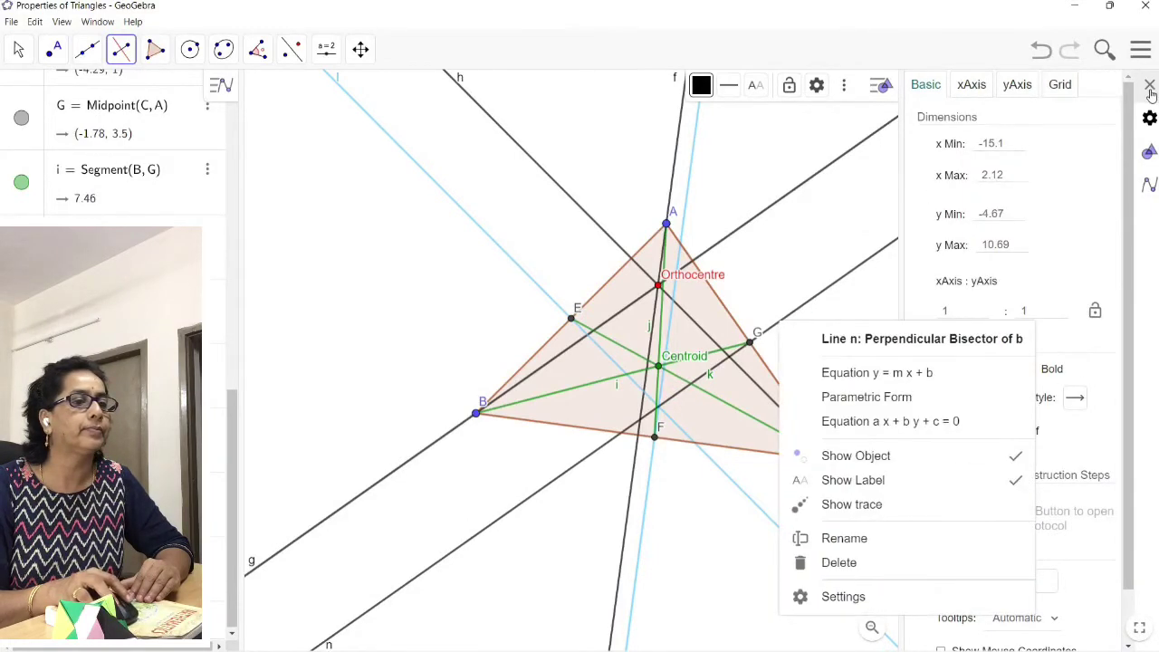
{"action": "left_click", "coordinate": [822, 307]}
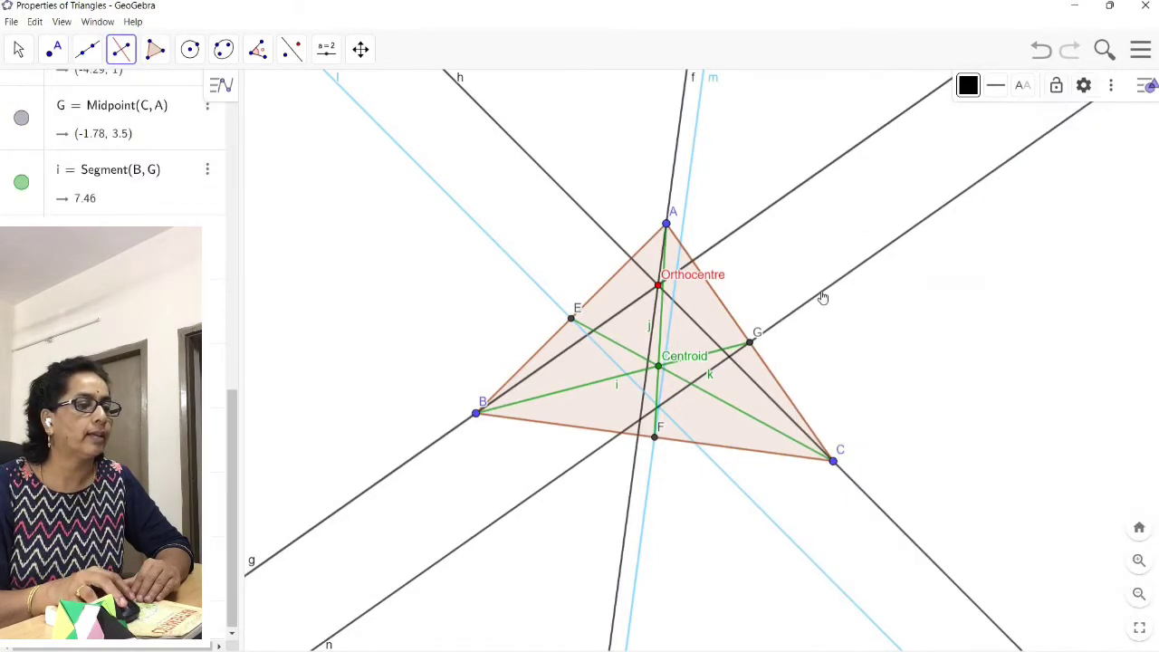
- Colour the perpendicular bisector of side AC the recently used light blue (#66CCFF), close its settings and return to the Move tool
{"action": "right_click", "coordinate": [821, 295]}
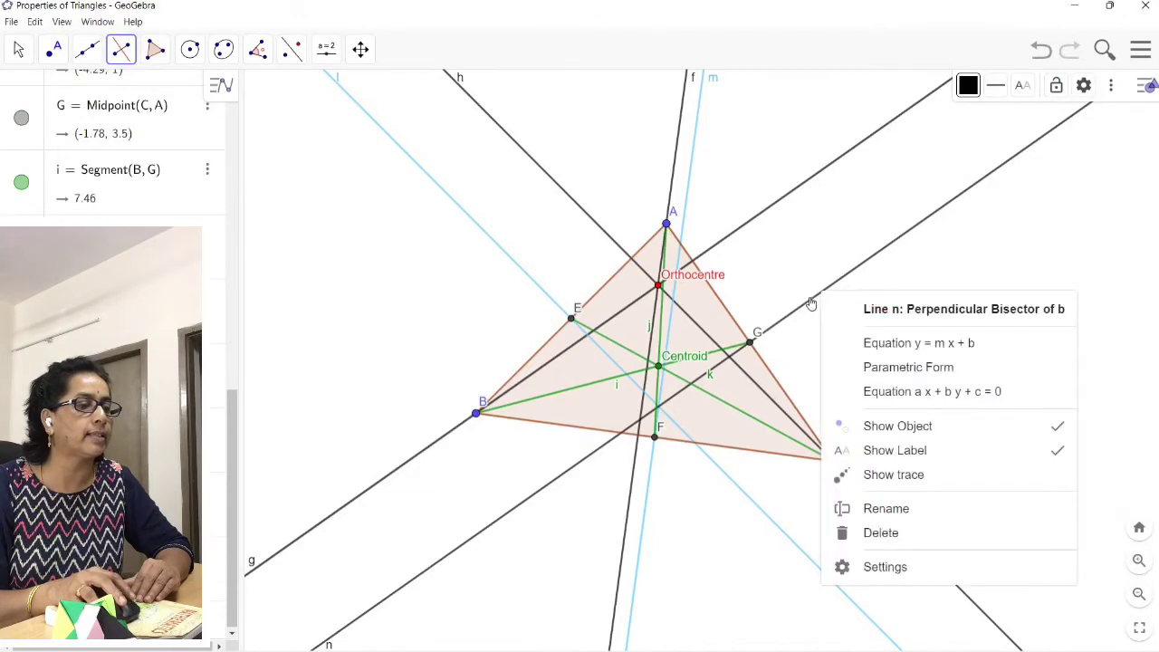
{"action": "left_click", "coordinate": [812, 303]}
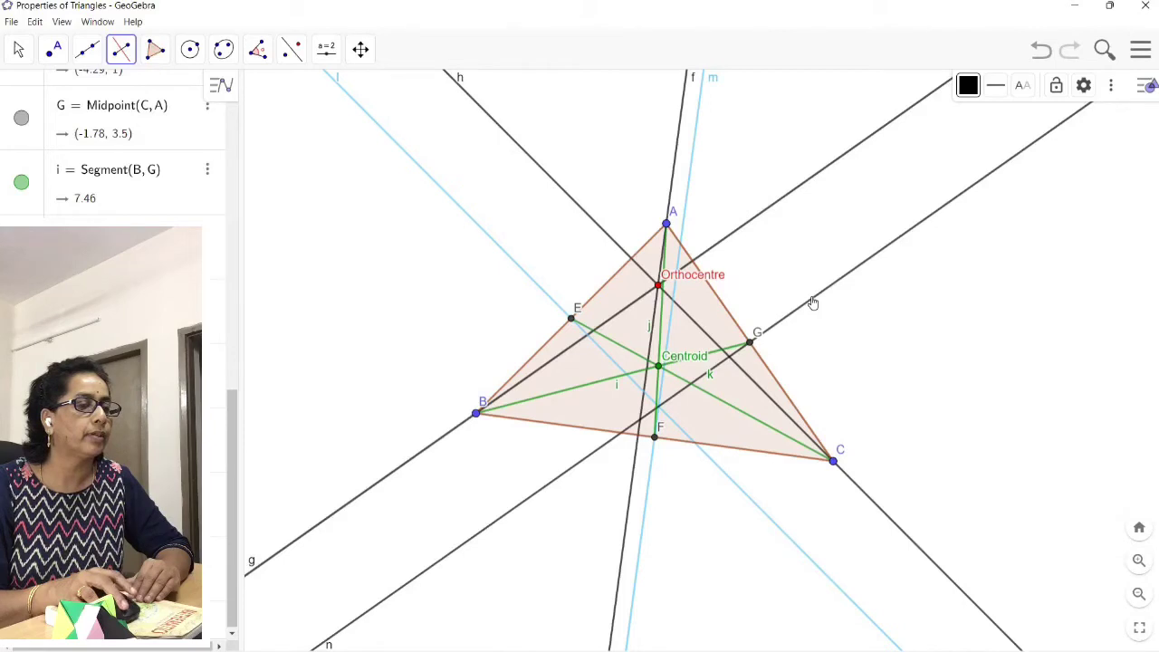
{"action": "right_click", "coordinate": [813, 303]}
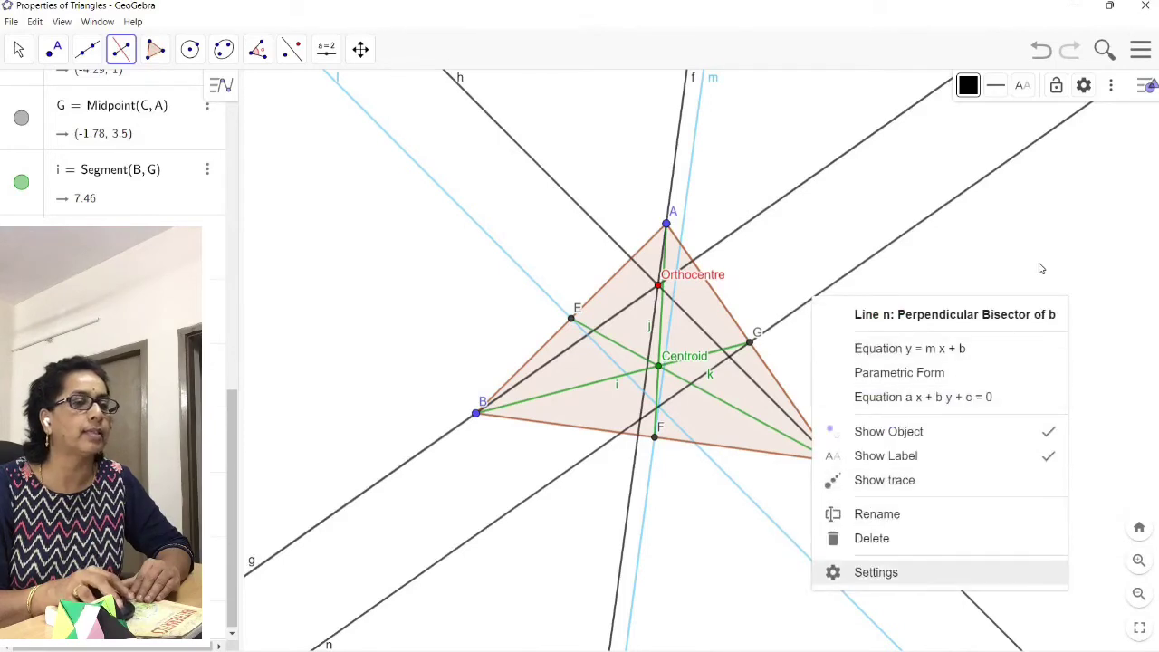
{"action": "key", "text": "Return"}
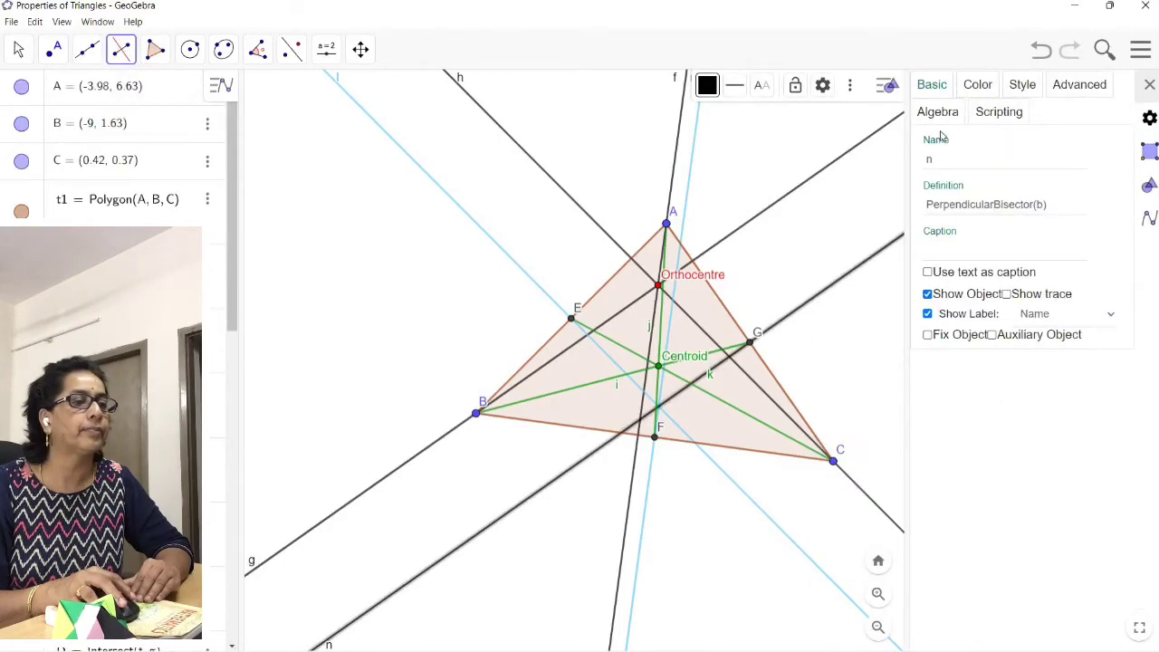
{"action": "left_click", "coordinate": [977, 87]}
{"action": "left_click", "coordinate": [1102, 171]}
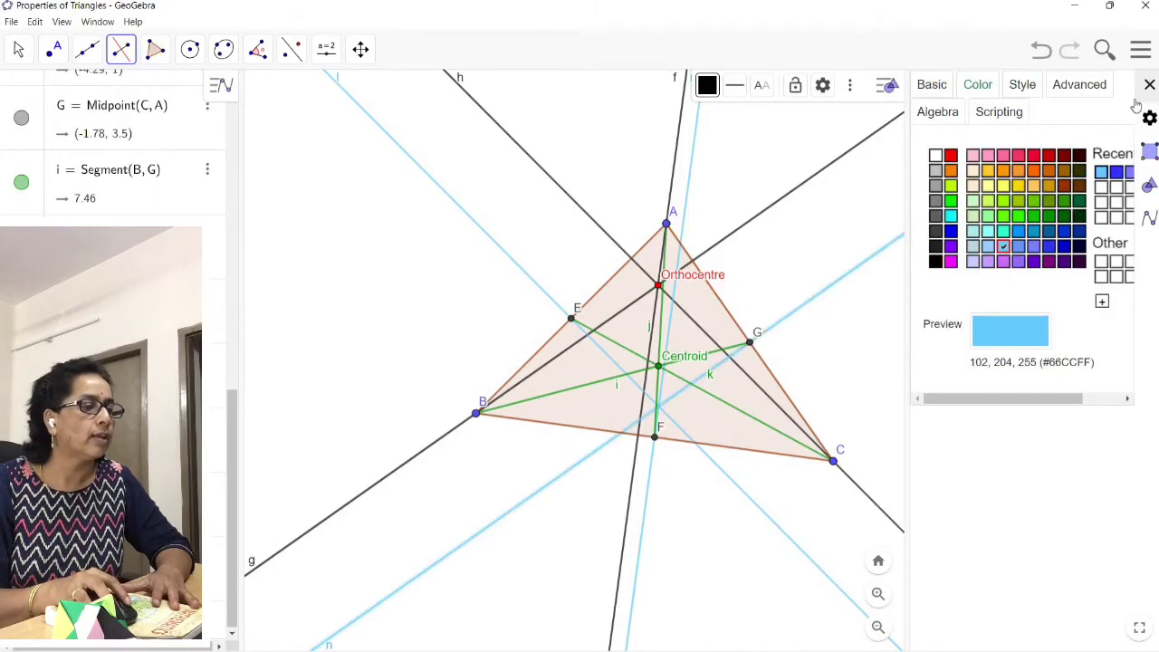
{"action": "left_click", "coordinate": [1151, 84]}
{"action": "left_click", "coordinate": [21, 52]}
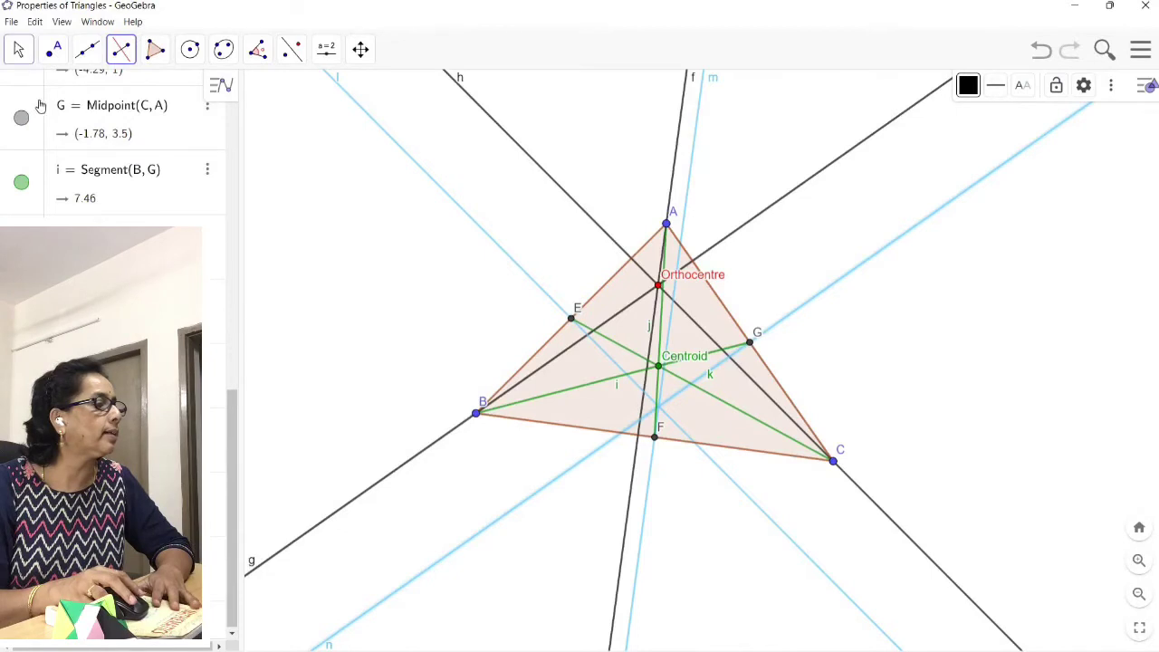
- Save the construction under the title Properties of Triangles with Shared visibility
{"action": "left_click", "coordinate": [1141, 50]}
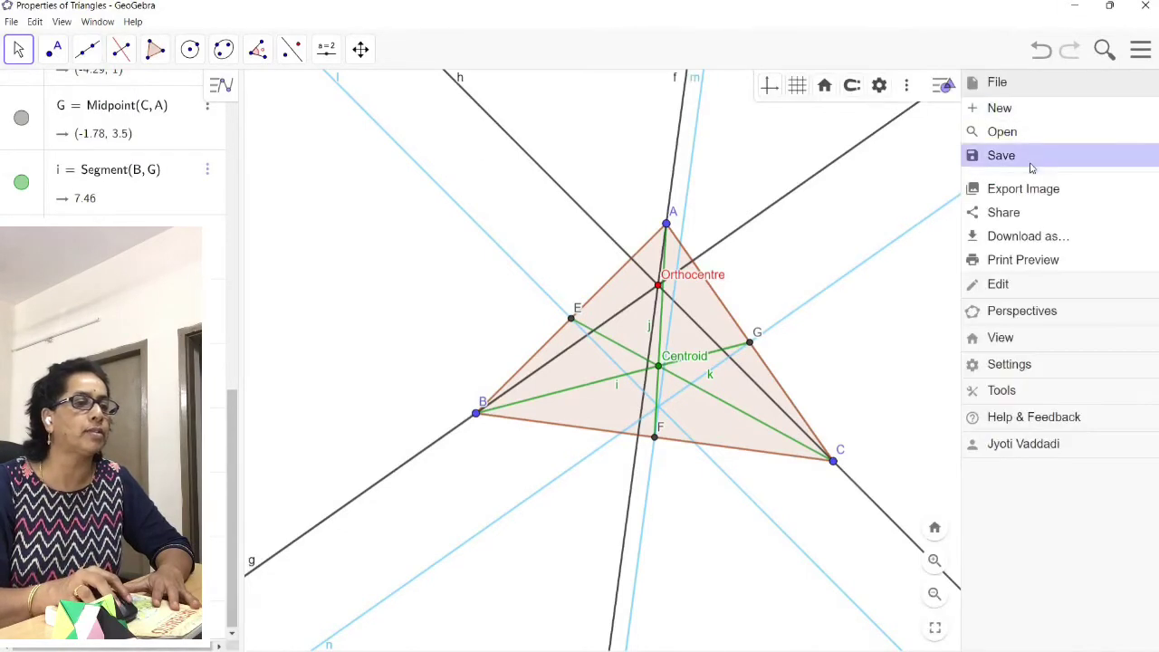
{"action": "left_click", "coordinate": [1035, 154]}
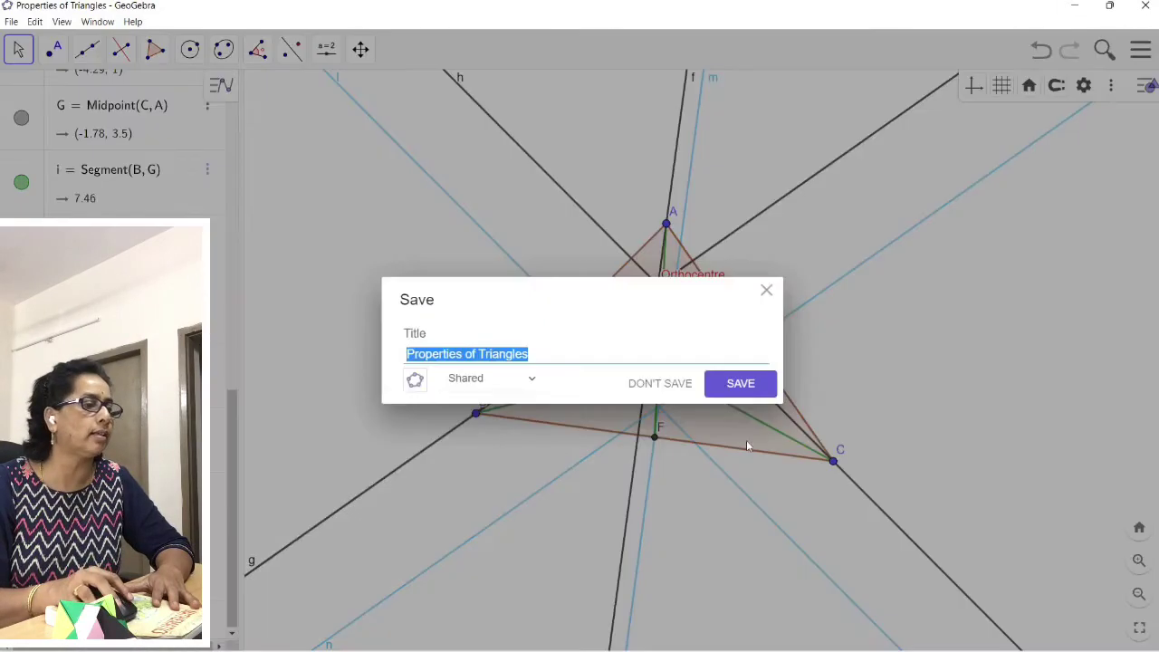
{"action": "left_click", "coordinate": [739, 384]}
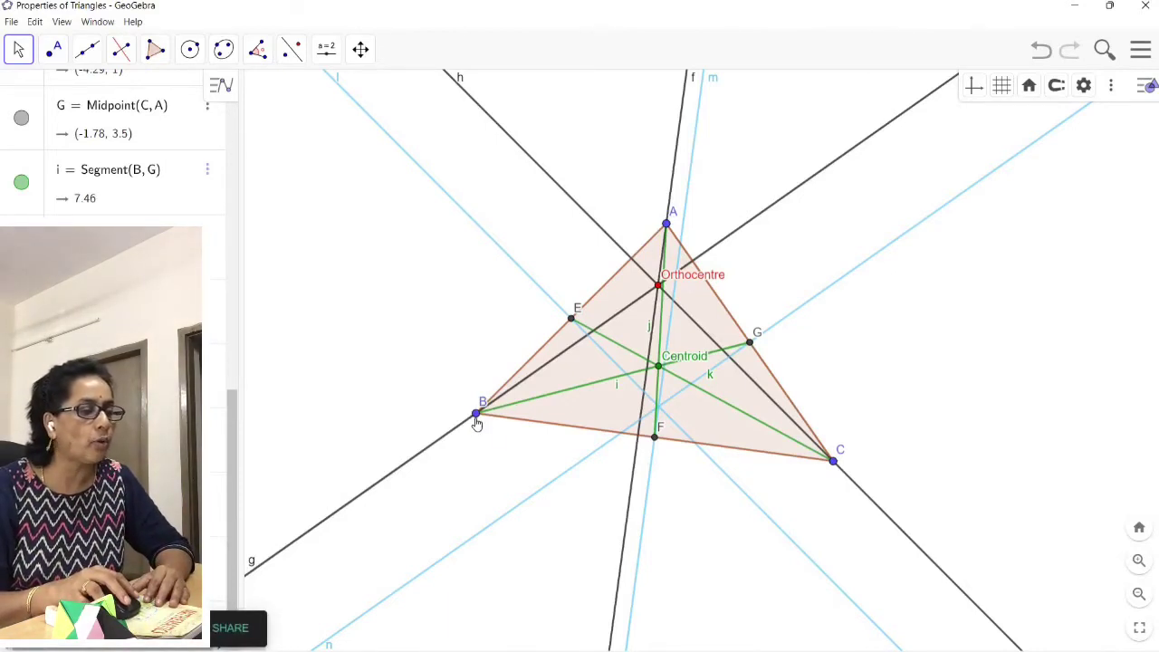
- Move vertex B outward to about (-10.5, -0.4) and mark a point where the light-blue perpendicular bisectors meet
{"action": "left_click_drag", "start_coordinate": [478, 430], "coordinate": [537, 484]}
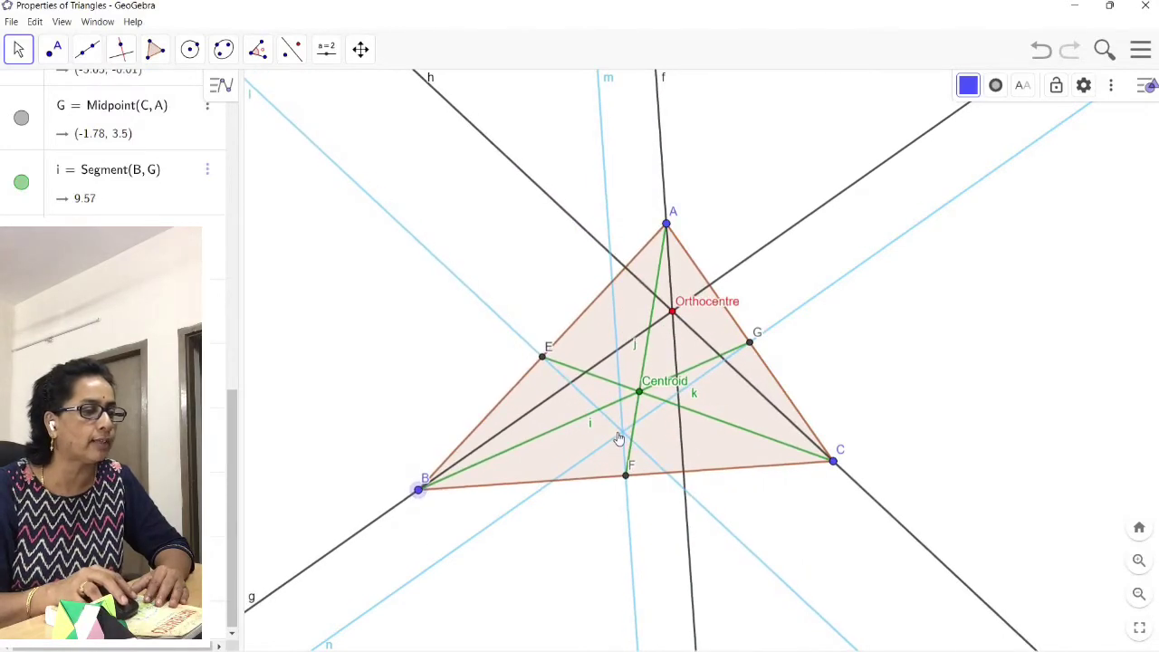
{"action": "left_click", "coordinate": [51, 53]}
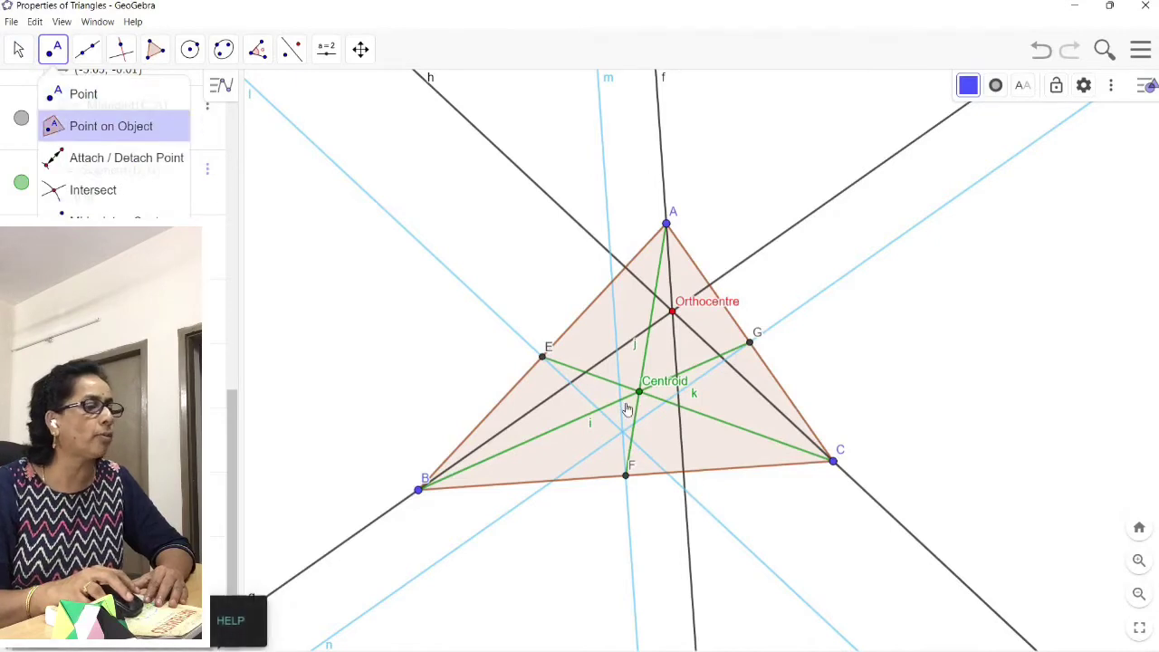
{"action": "left_click", "coordinate": [83, 128]}
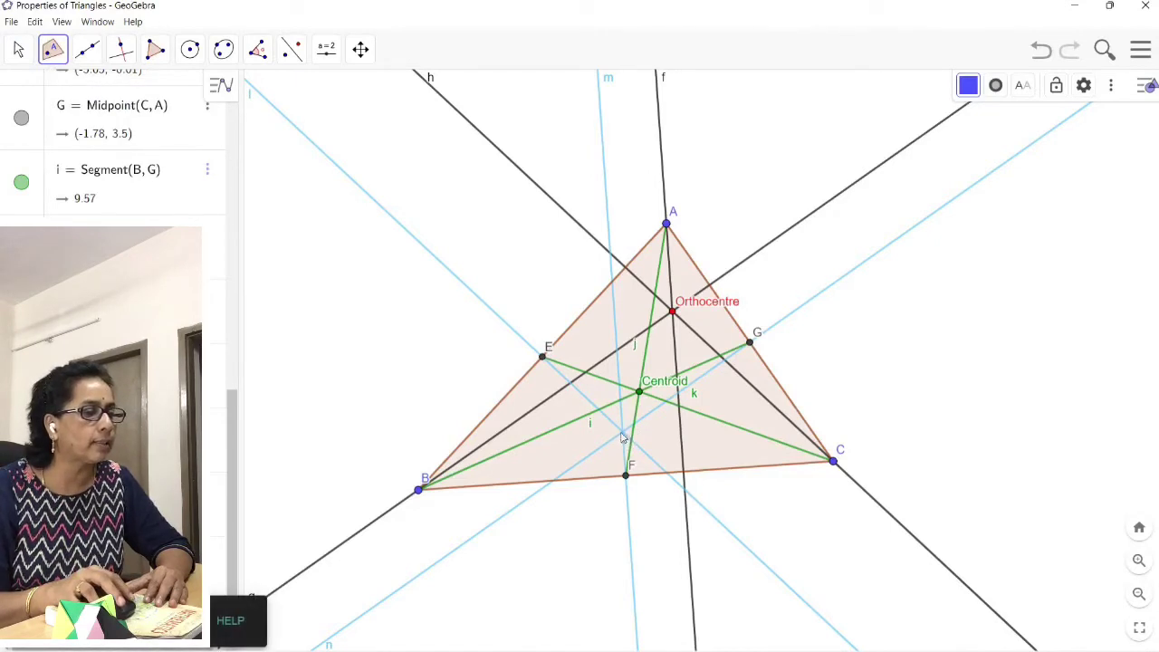
{"action": "left_click", "coordinate": [624, 439]}
- Give the perpendicular bisectors' intersection point the caption Circumcentre and enable using text as caption
{"action": "right_click", "coordinate": [624, 435]}
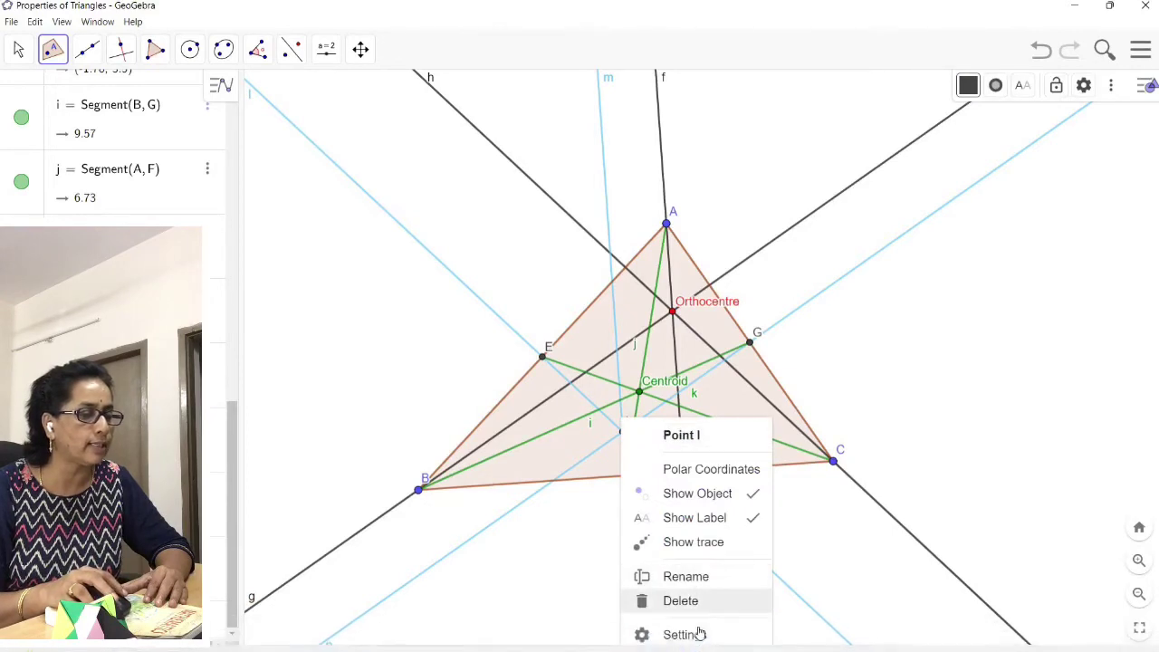
{"action": "key", "text": "Return"}
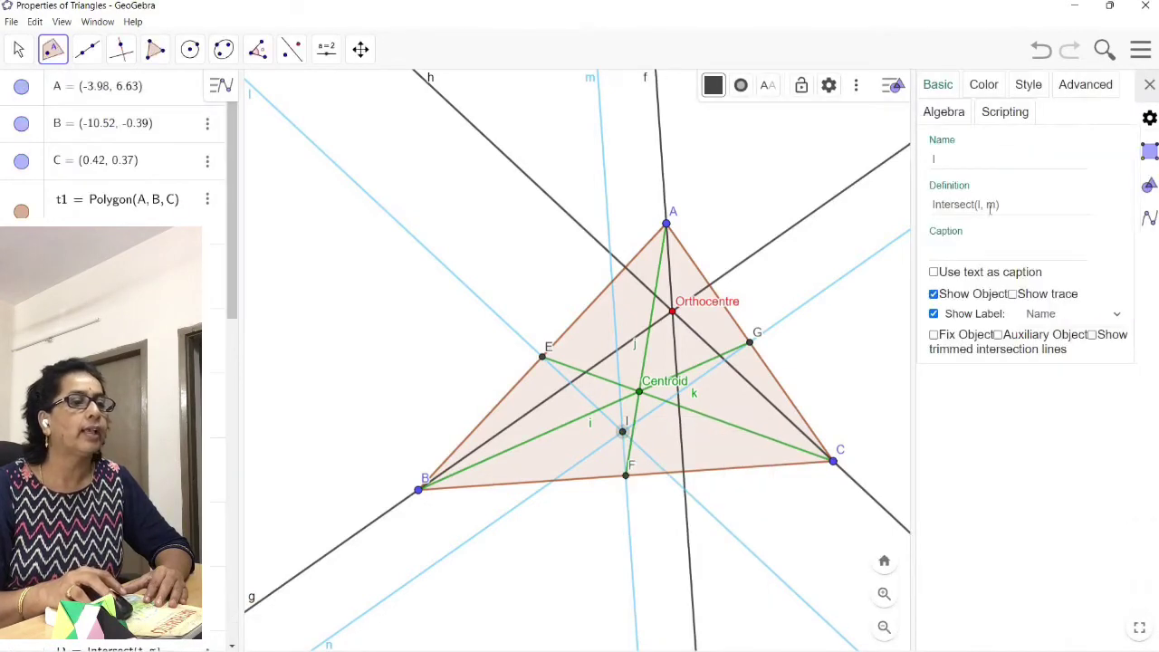
{"action": "left_click", "coordinate": [968, 246]}
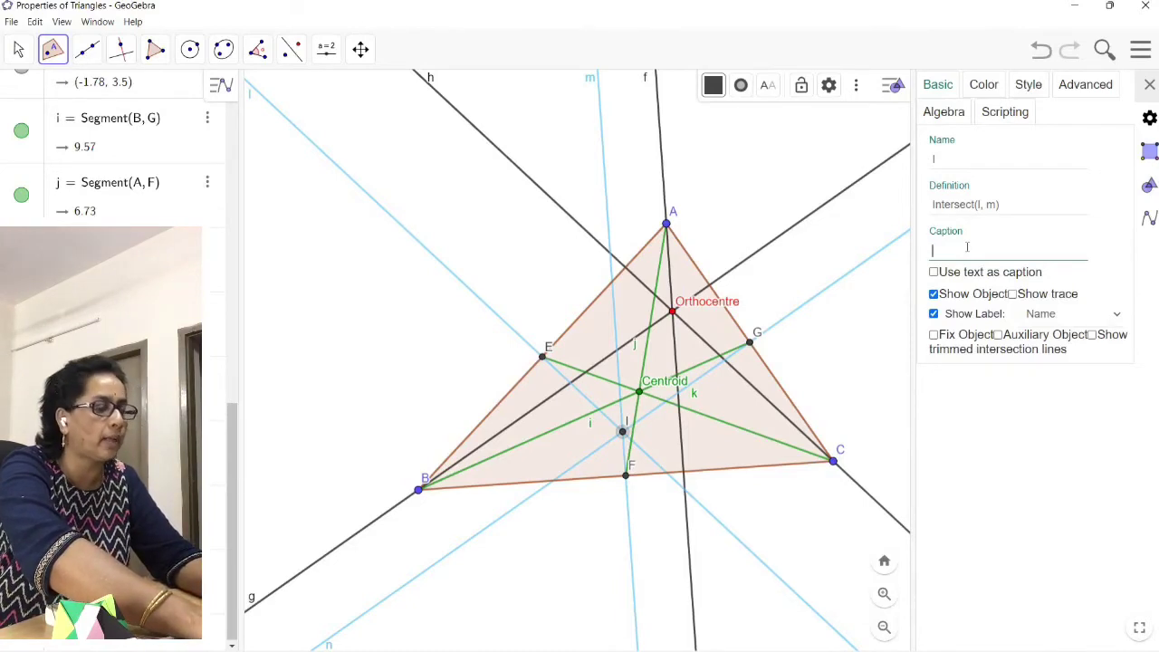
{"action": "type", "text": "Circumcentre"}
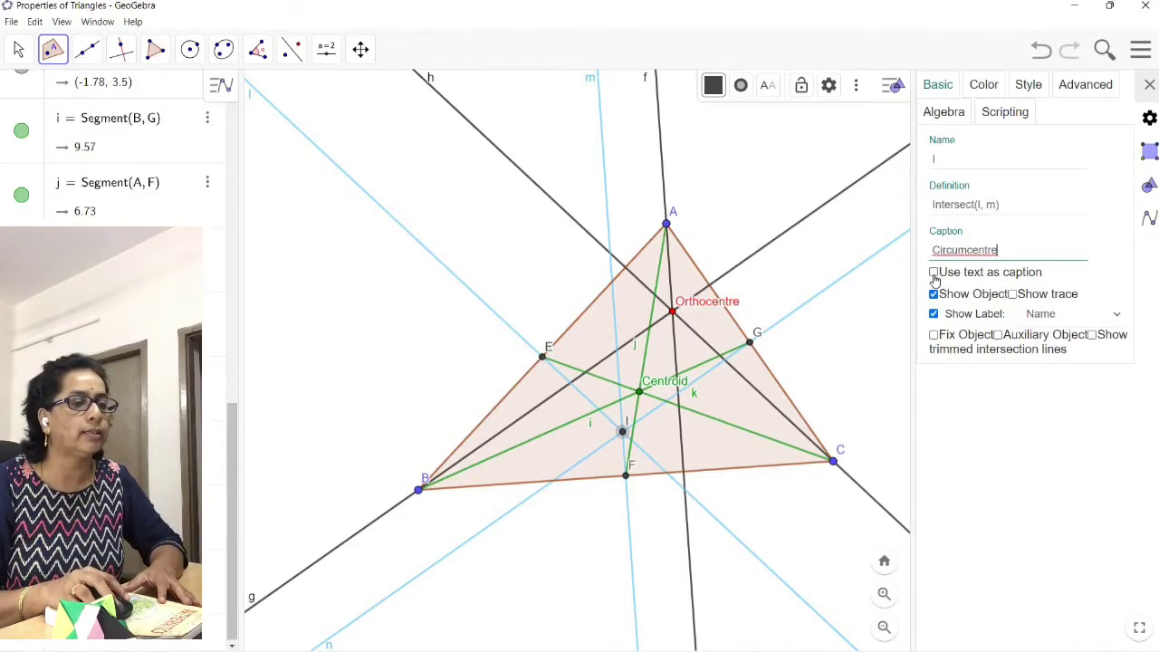
{"action": "key", "text": "Return"}
{"action": "left_click", "coordinate": [934, 274]}
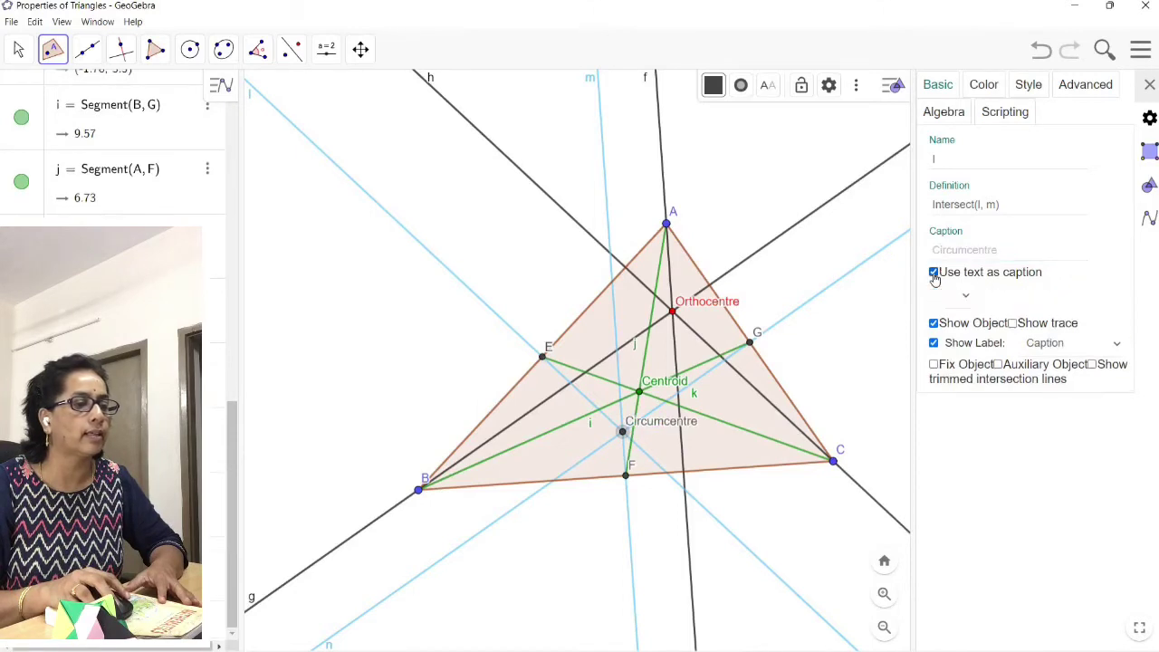
- Colour the circumcentre point the recently used light blue and close its settings
{"action": "left_click", "coordinate": [985, 86]}
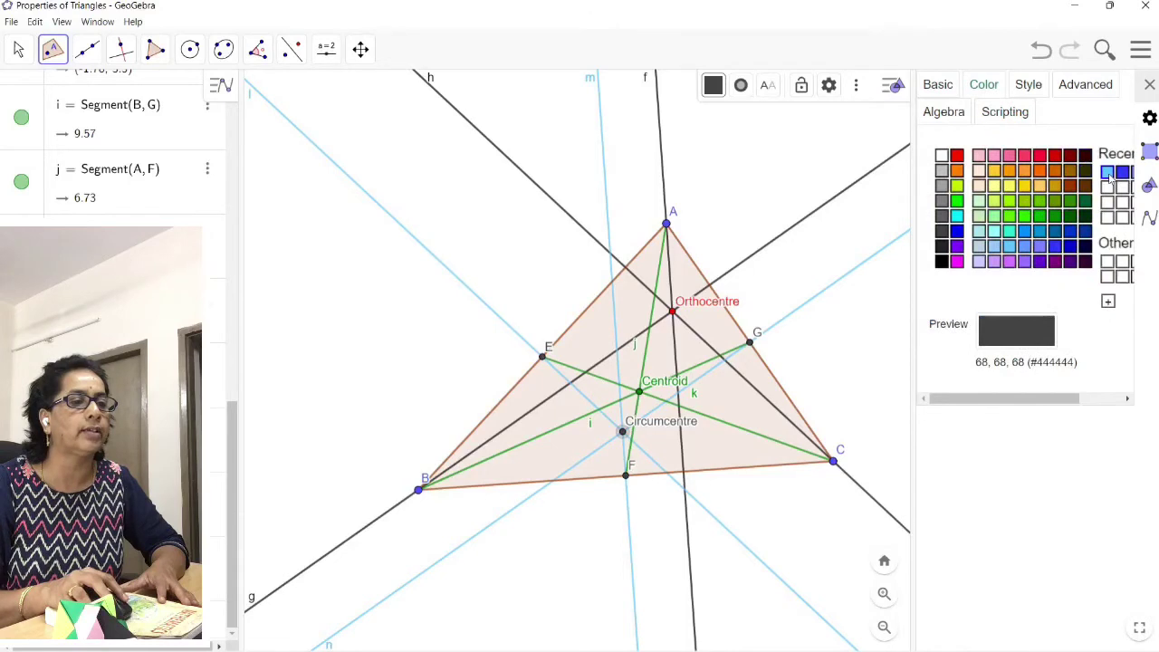
{"action": "left_click", "coordinate": [1109, 173]}
{"action": "left_click", "coordinate": [1149, 86]}
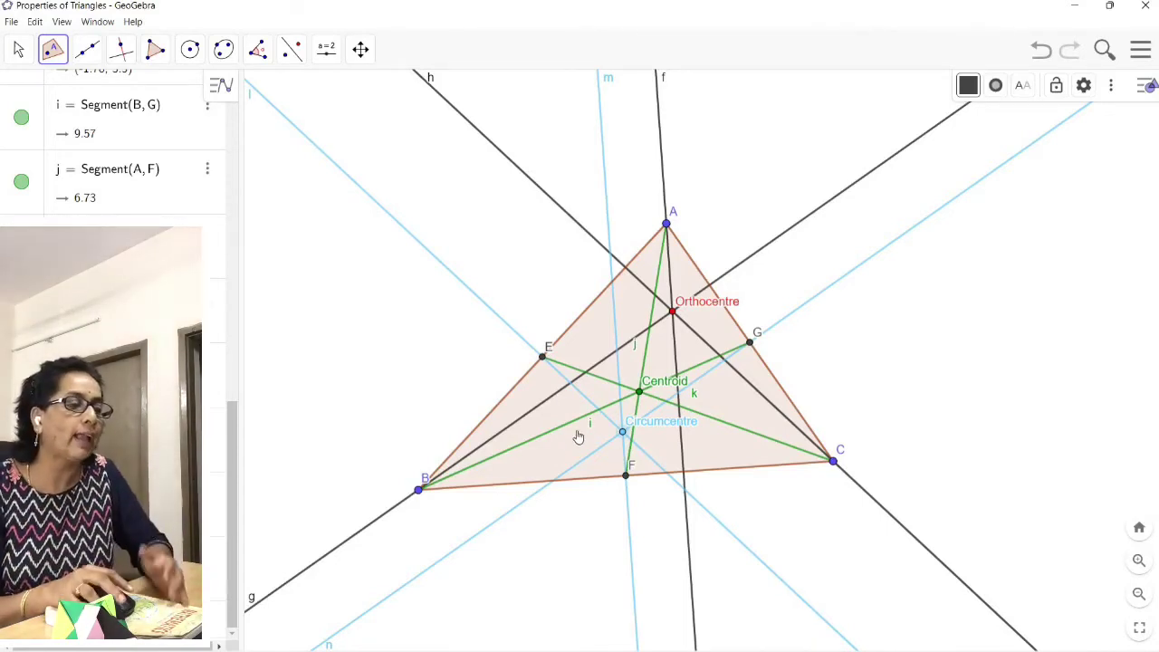
- Construct the angle bisectors at vertex A from sides AB and AC
{"action": "left_click", "coordinate": [123, 49]}
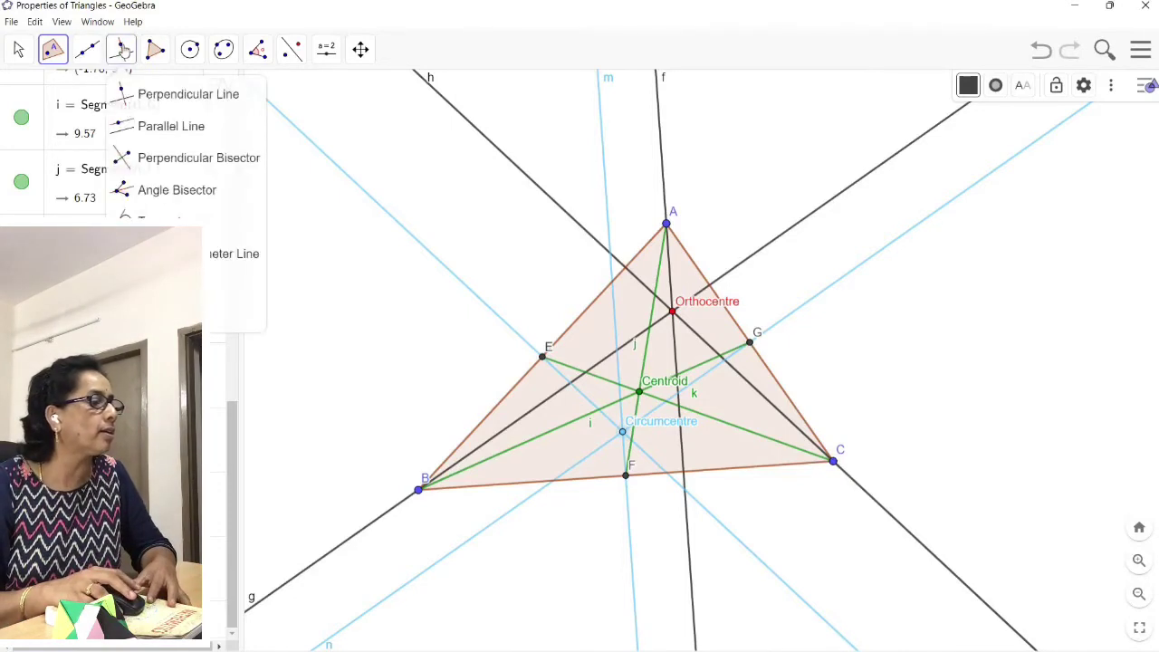
{"action": "left_click", "coordinate": [159, 197]}
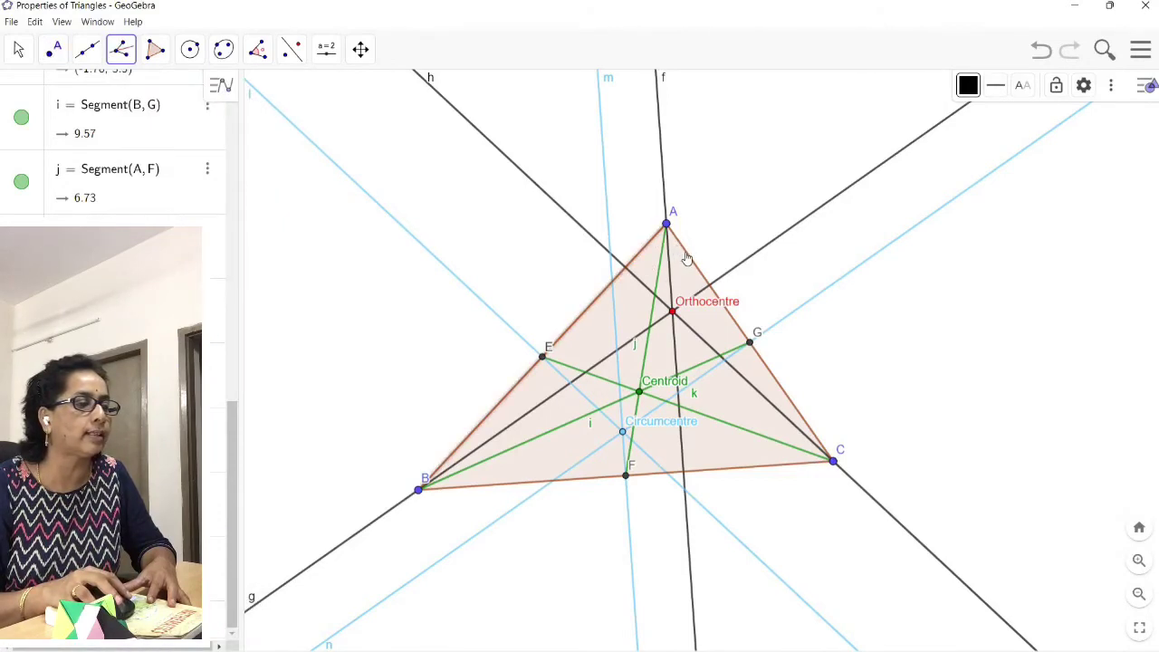
{"action": "left_click", "coordinate": [686, 259]}
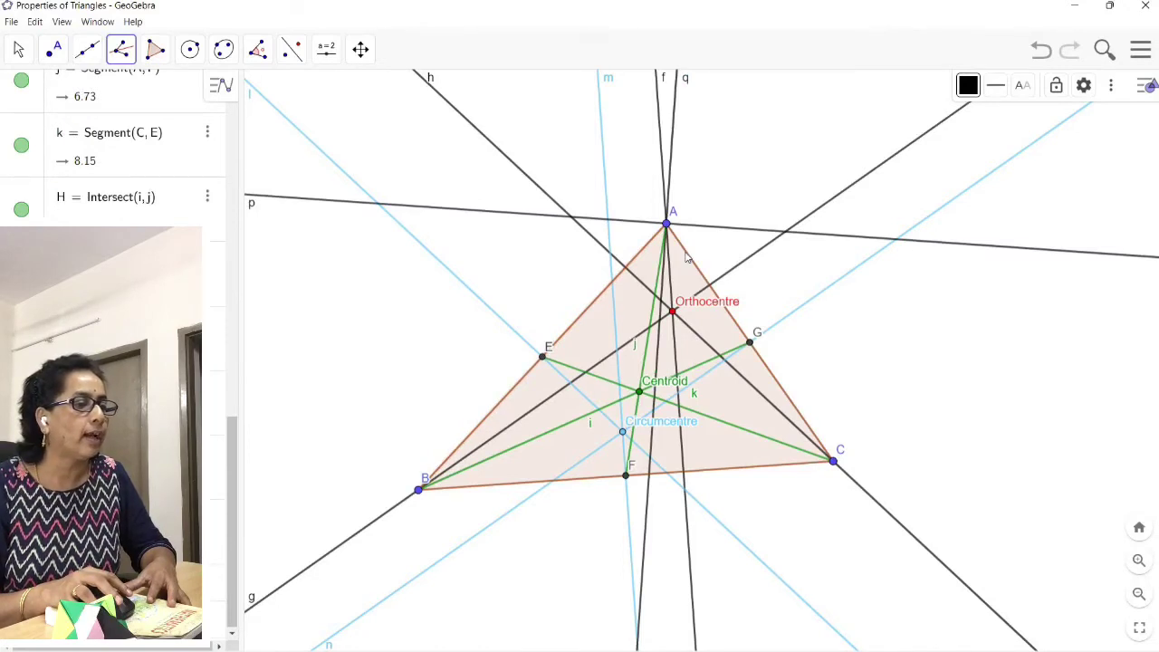
- Colour the internal angle bisector at vertex A purple (#6600CC) and close its settings
{"action": "right_click", "coordinate": [646, 533]}
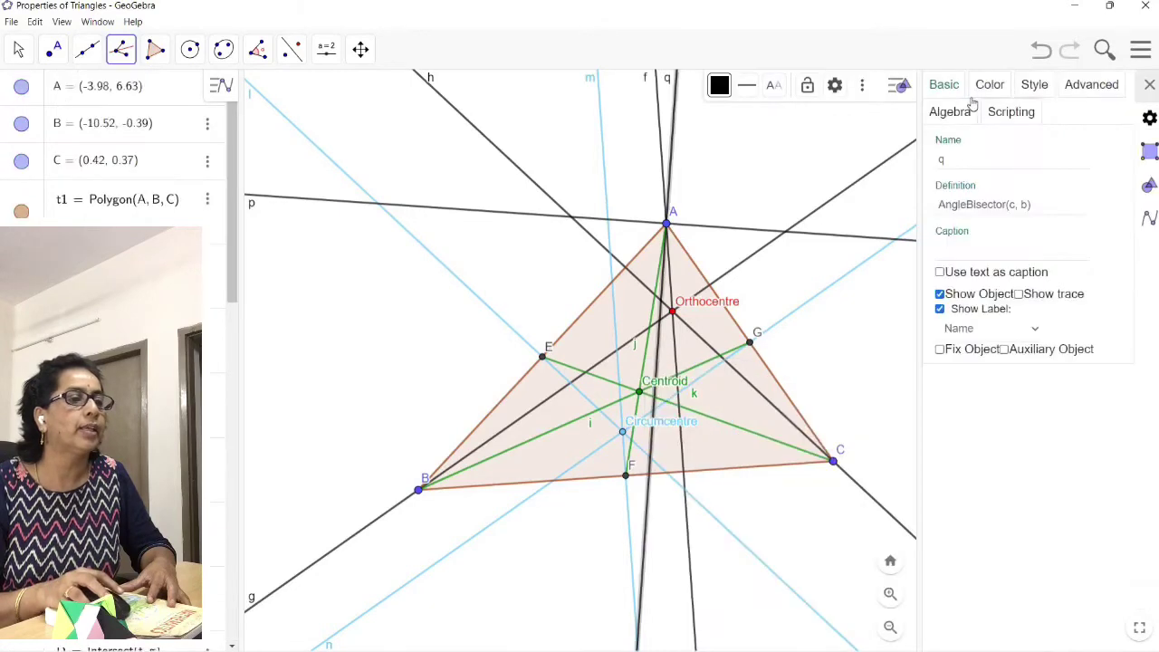
{"action": "left_click", "coordinate": [988, 85]}
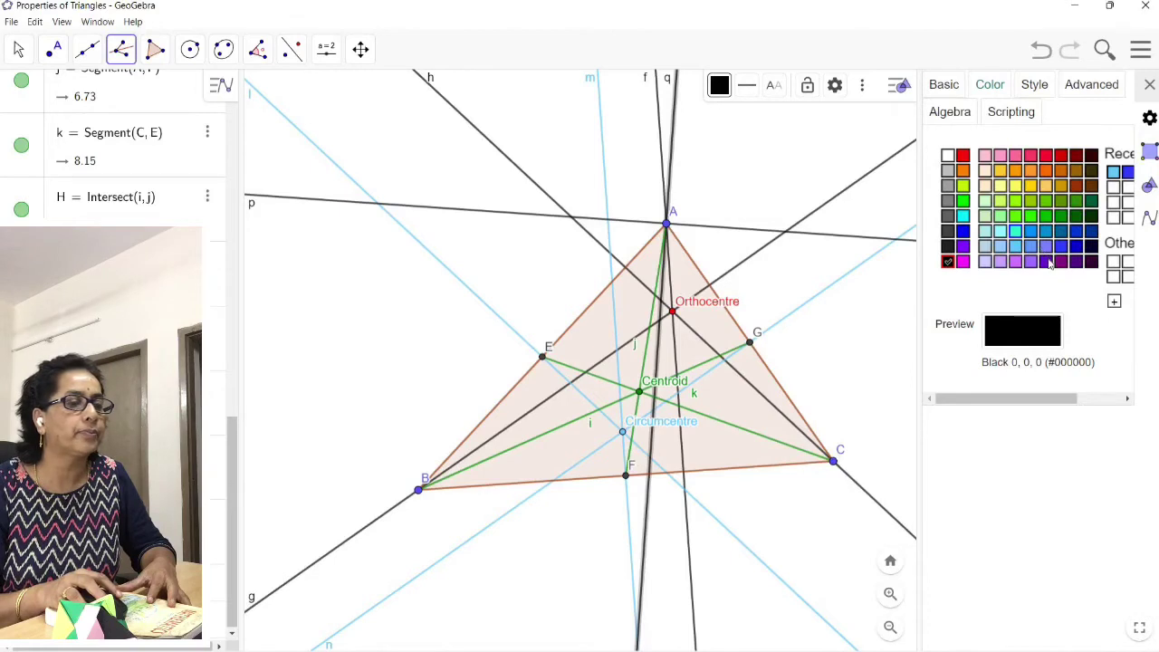
{"action": "left_click", "coordinate": [1047, 262]}
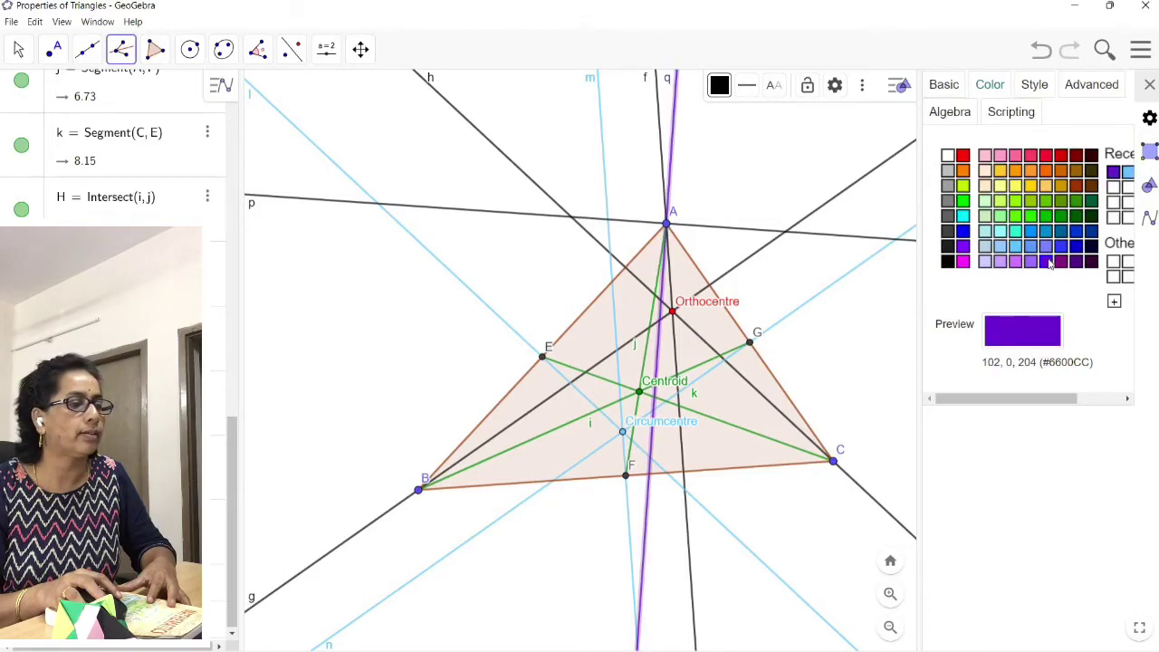
{"action": "left_click", "coordinate": [1149, 86]}
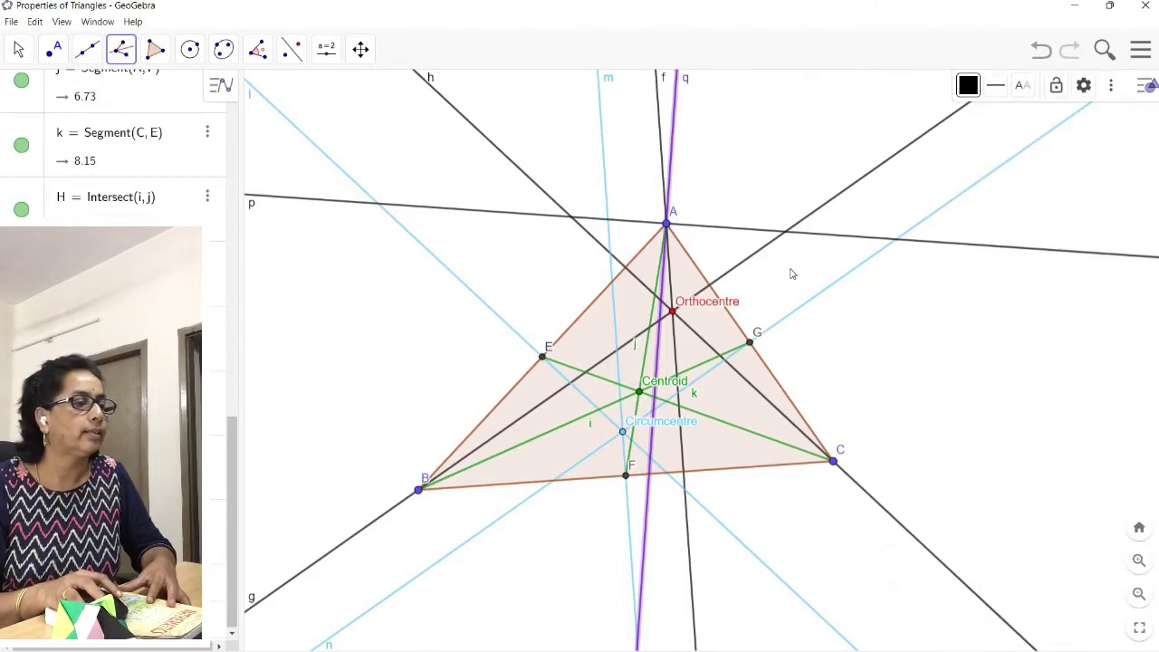
- Hide the label of the external angle bisector at vertex A and hide the line itself
{"action": "right_click", "coordinate": [479, 219]}
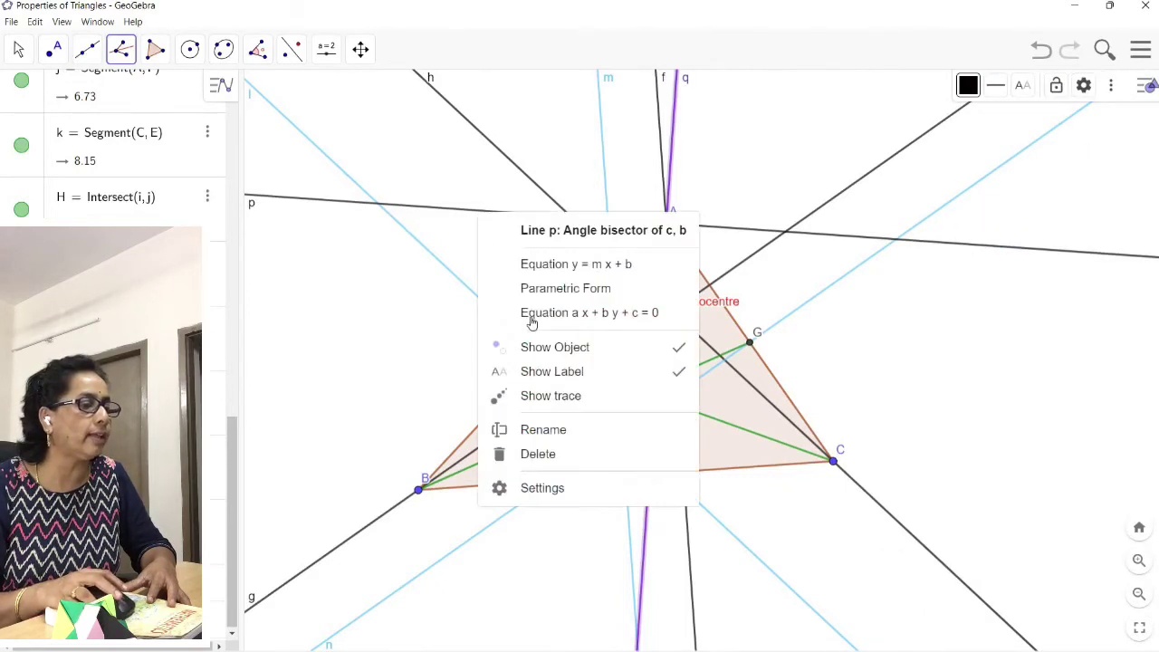
{"action": "left_click", "coordinate": [539, 371]}
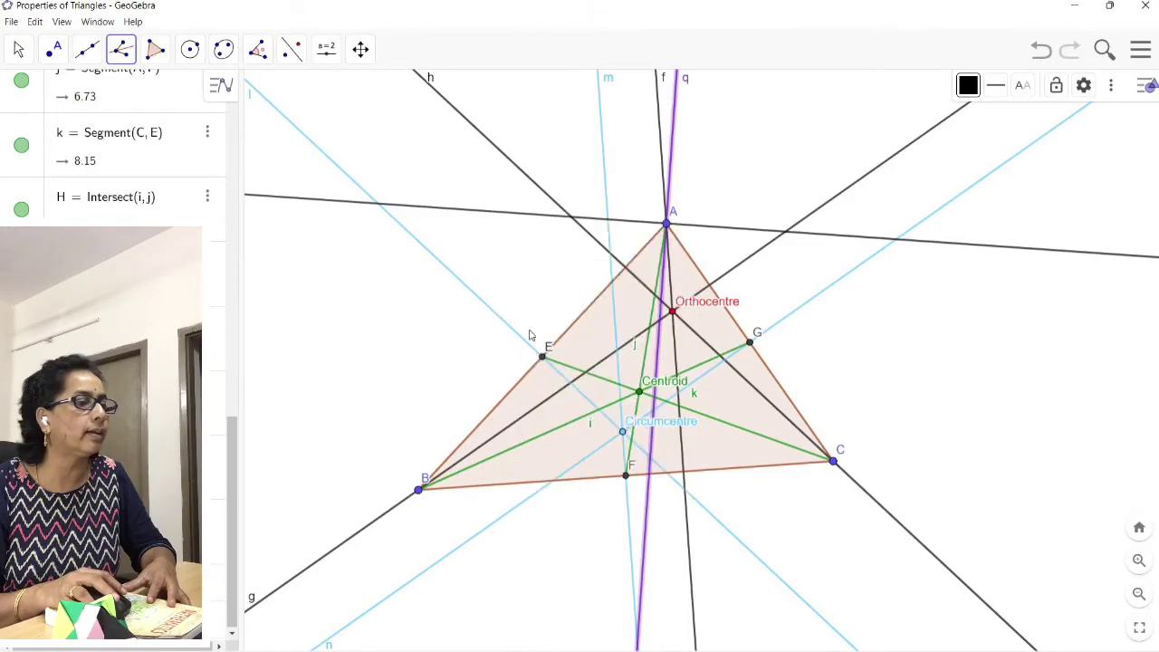
{"action": "right_click", "coordinate": [480, 216]}
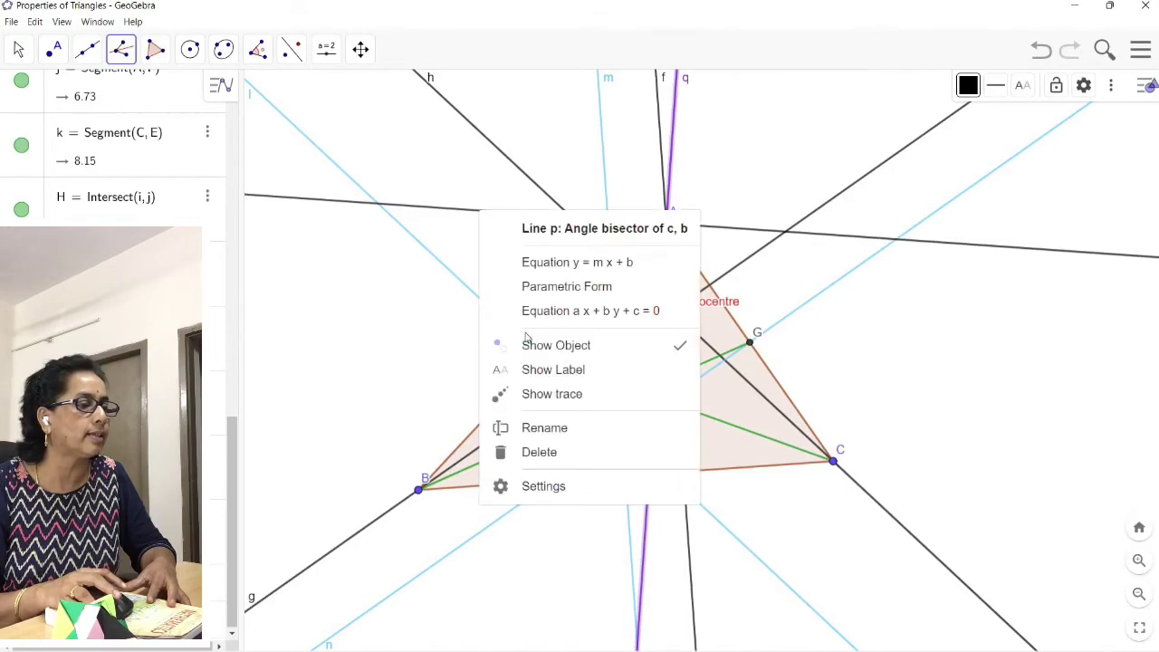
{"action": "left_click", "coordinate": [527, 341]}
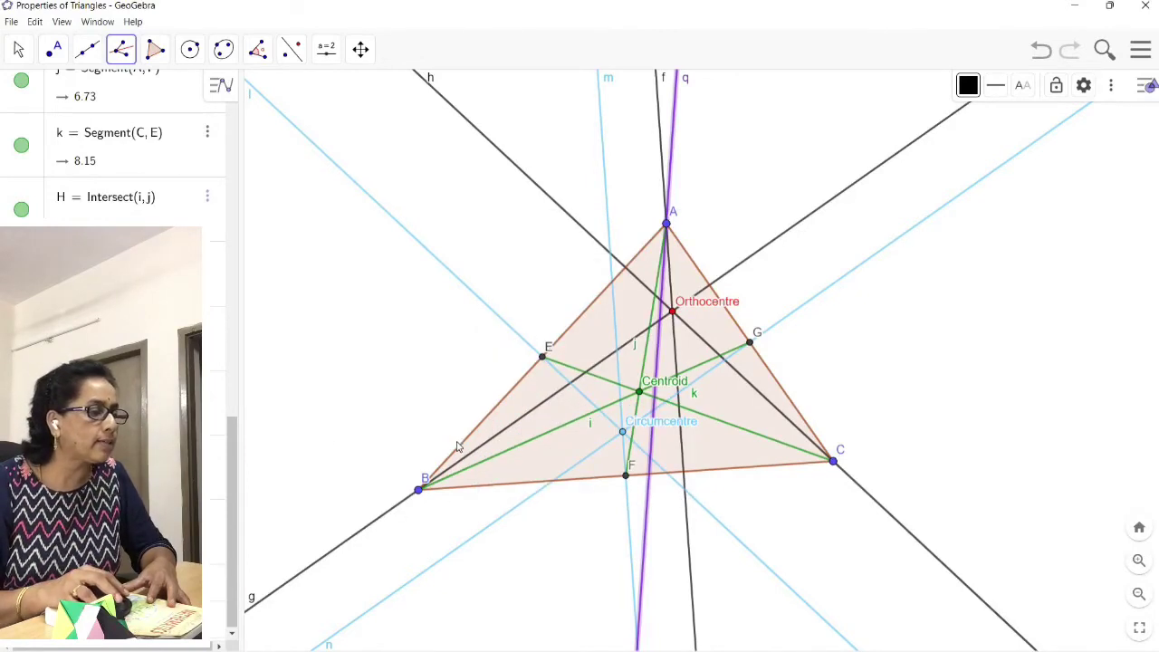
- Construct the angle bisectors at vertex B from sides AB and BC and colour the internal one purple (#6600CC)
{"action": "left_click", "coordinate": [466, 490]}
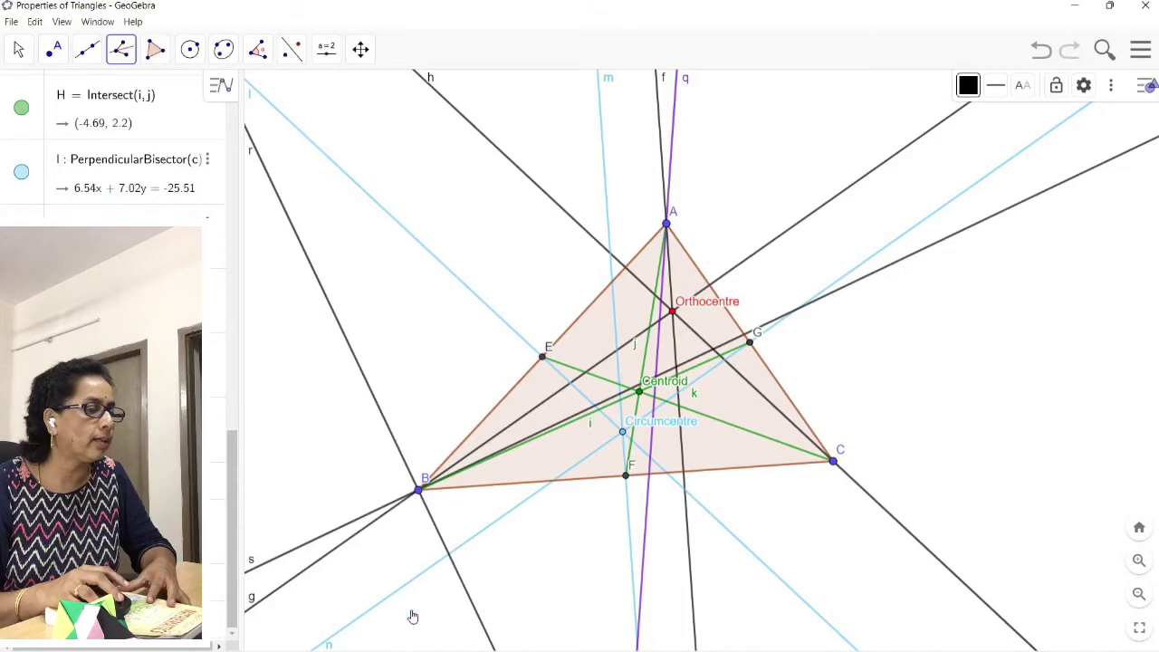
{"action": "right_click", "coordinate": [367, 521]}
{"action": "key", "text": "Return"}
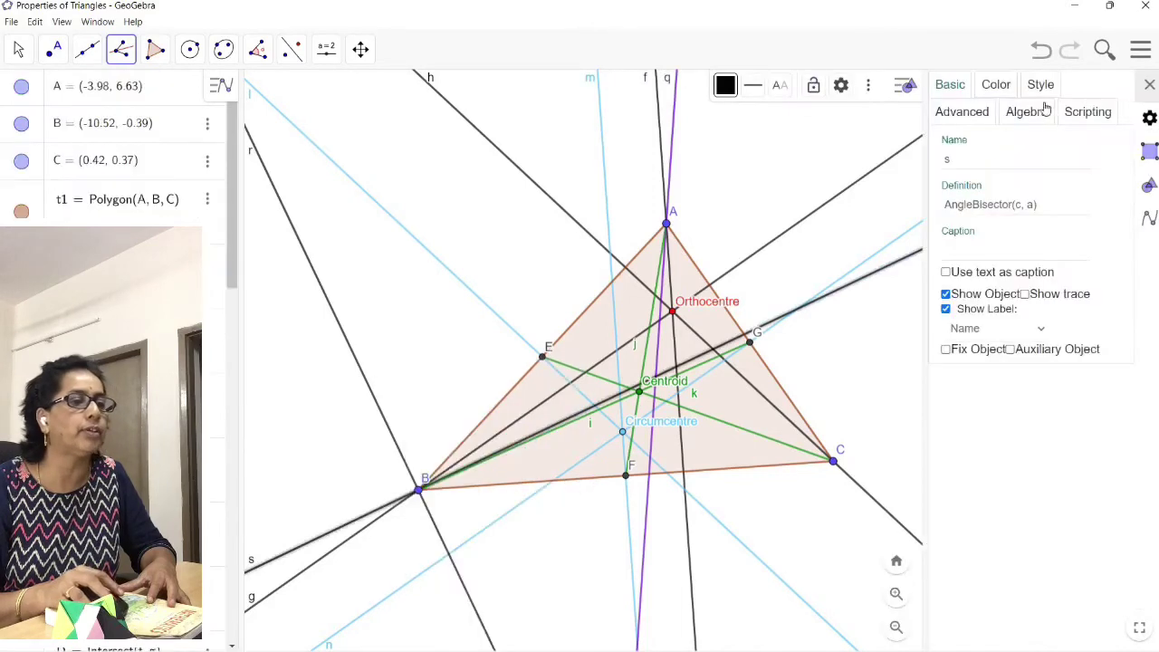
{"action": "left_click", "coordinate": [996, 84]}
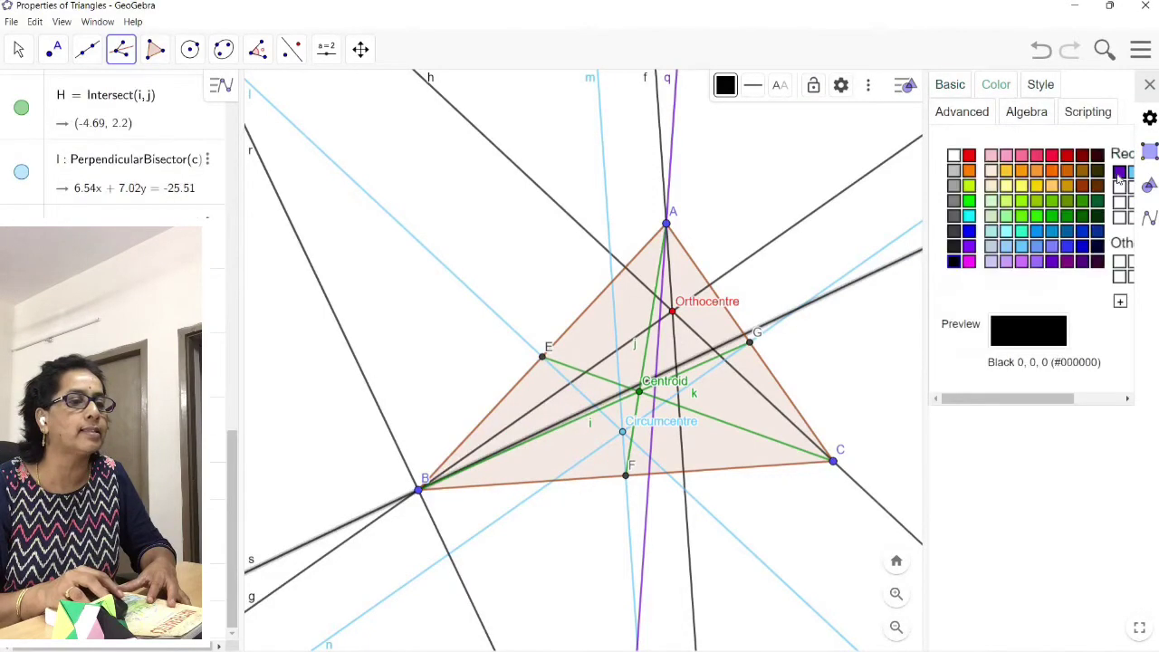
{"action": "left_click", "coordinate": [1121, 171]}
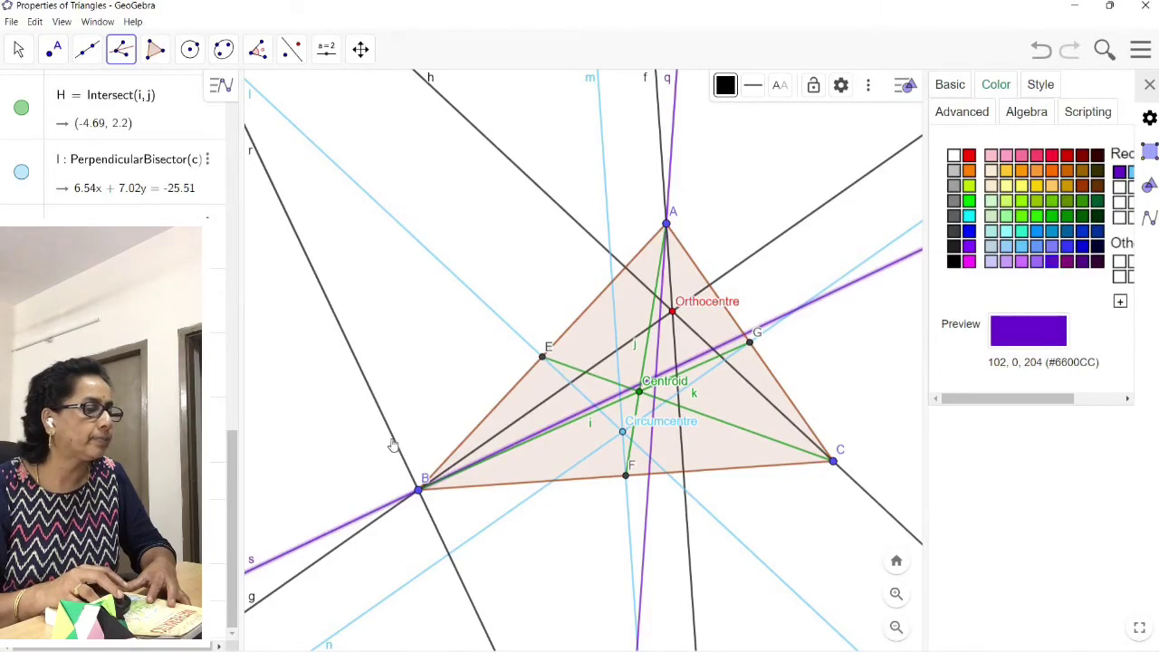
- Hide the external angle bisector at vertex B
{"action": "right_click", "coordinate": [393, 438]}
{"action": "left_click", "coordinate": [451, 493]}
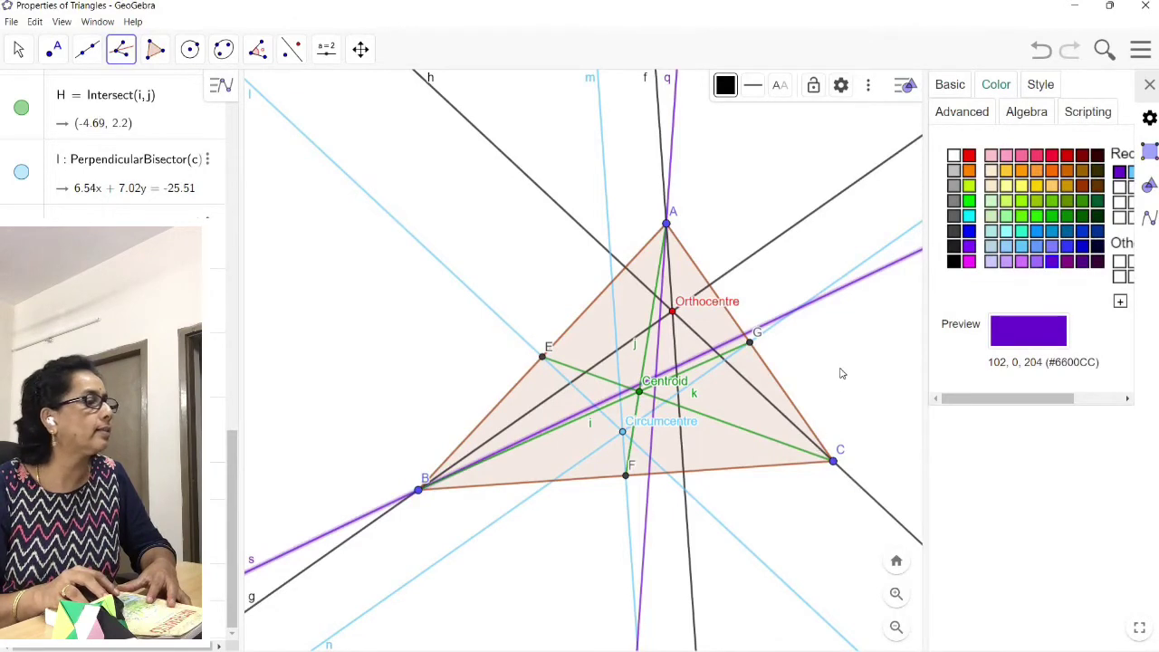
- Construct the angle bisectors at vertex C from sides AC and BC and colour the internal one purple (#6600CC)
{"action": "left_click", "coordinate": [806, 470]}
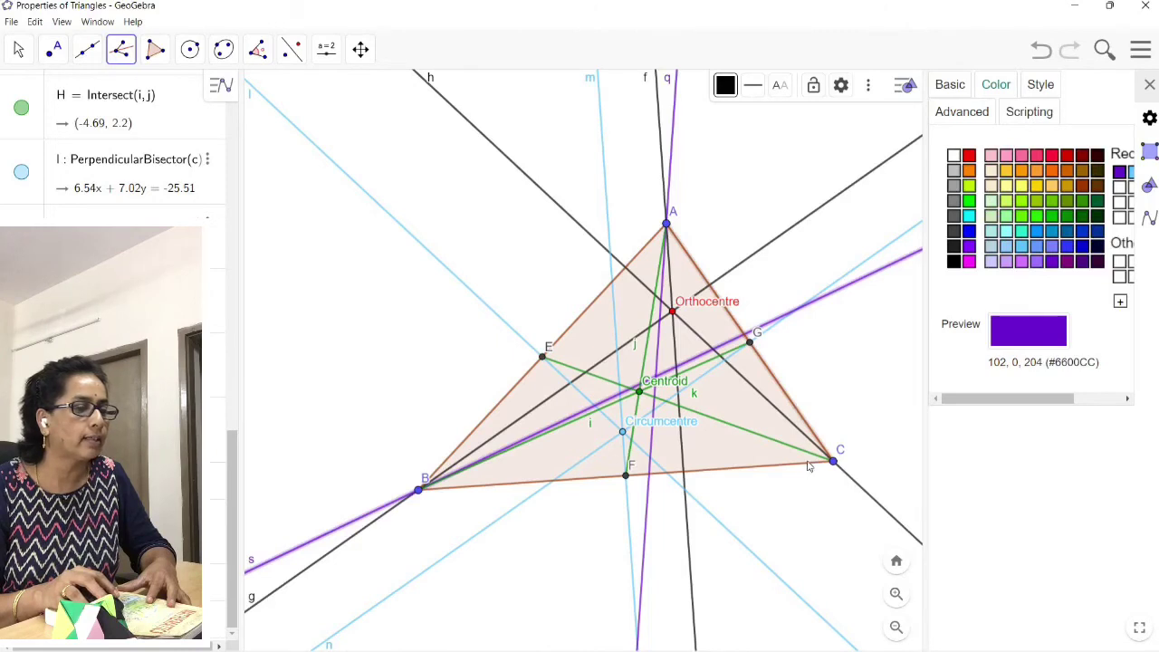
{"action": "key", "text": "Escape"}
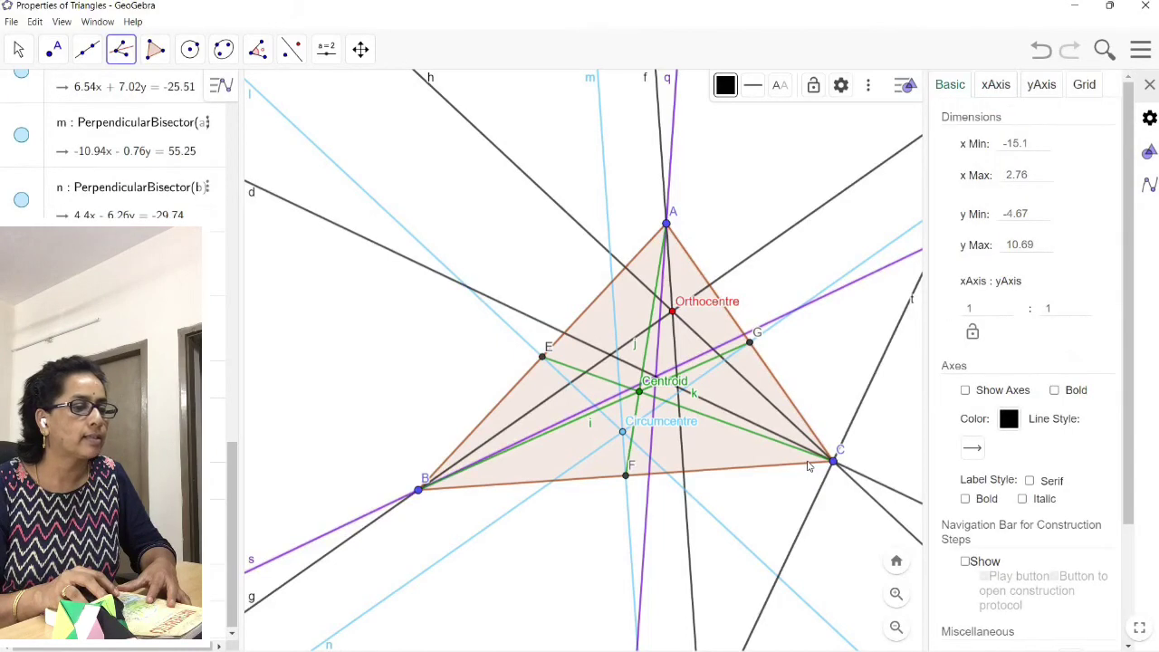
{"action": "right_click", "coordinate": [768, 436]}
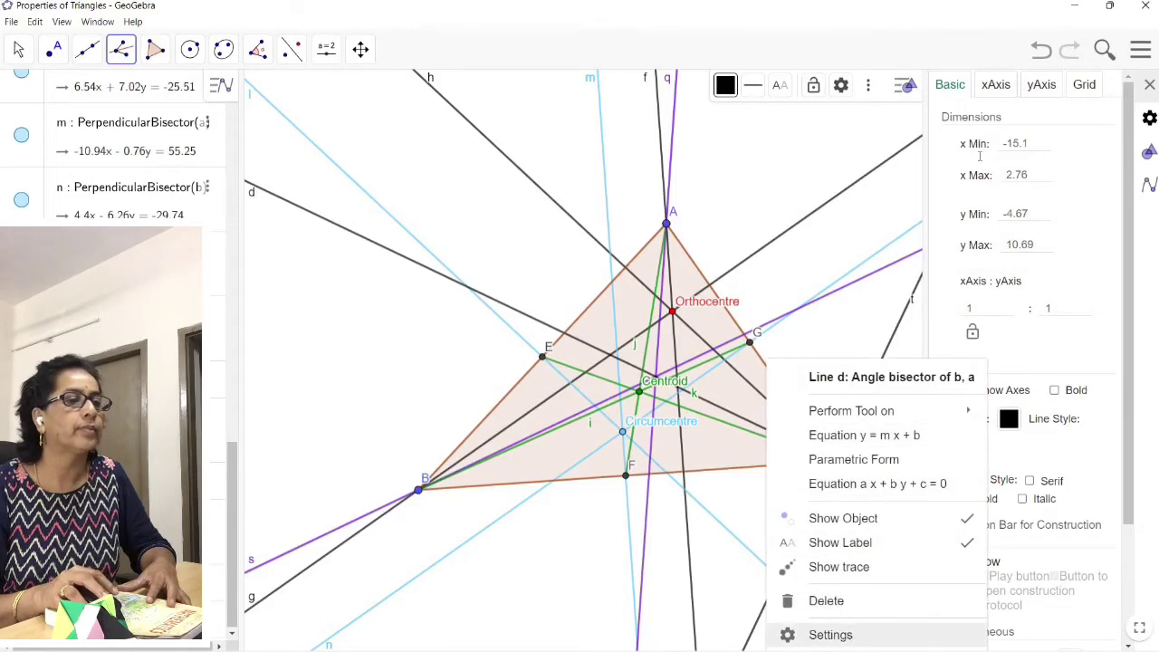
{"action": "left_click", "coordinate": [972, 194]}
{"action": "left_click", "coordinate": [996, 86]}
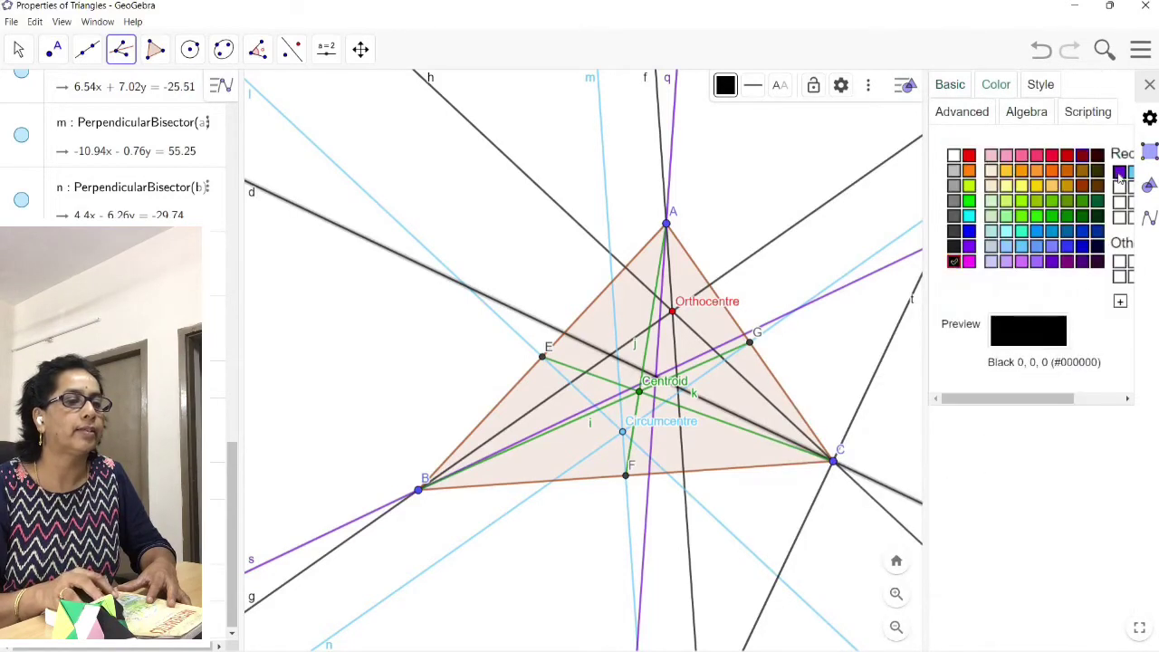
{"action": "left_click", "coordinate": [1051, 262]}
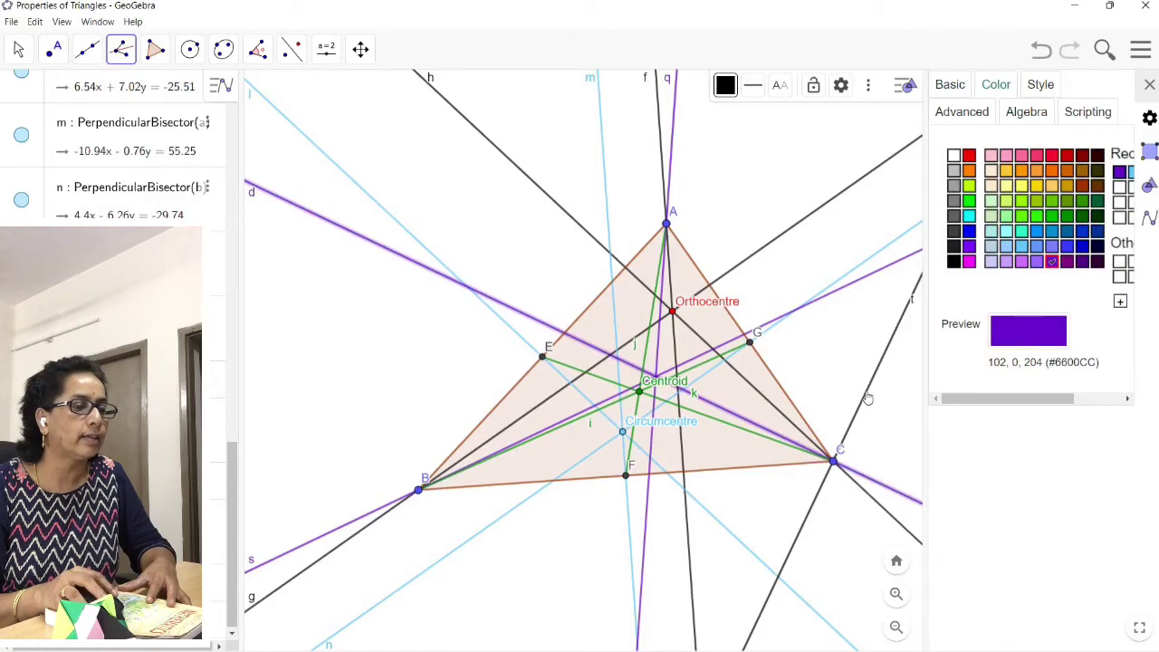
- Hide the external angle bisector at vertex C and close the settings
{"action": "right_click", "coordinate": [868, 398]}
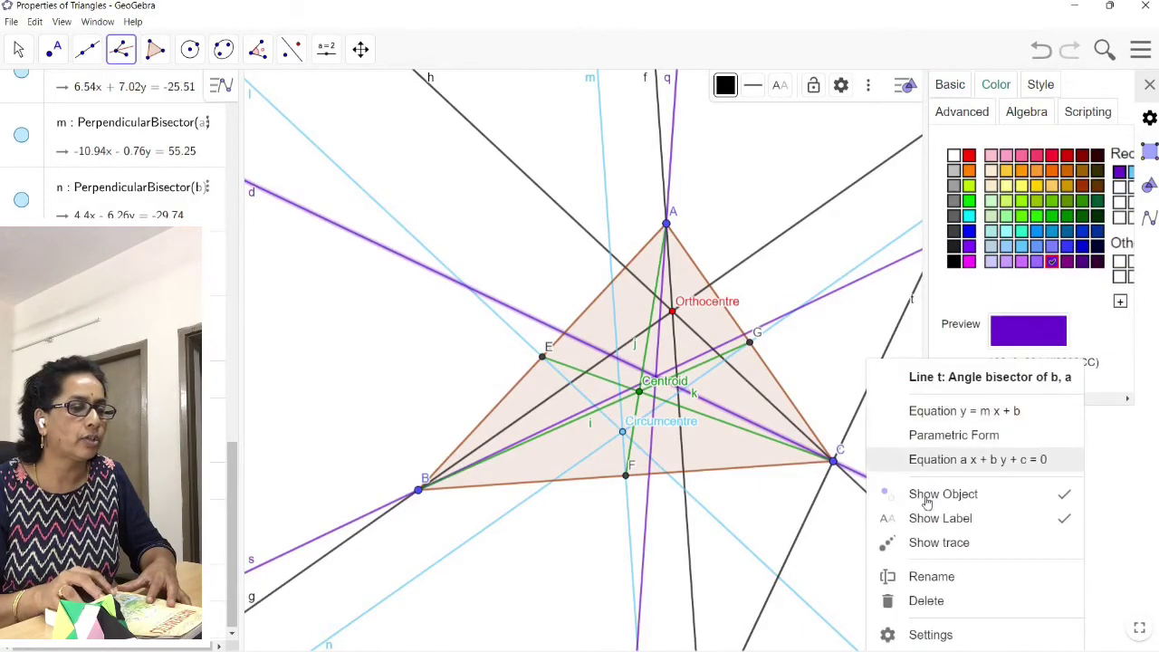
{"action": "left_click", "coordinate": [924, 495]}
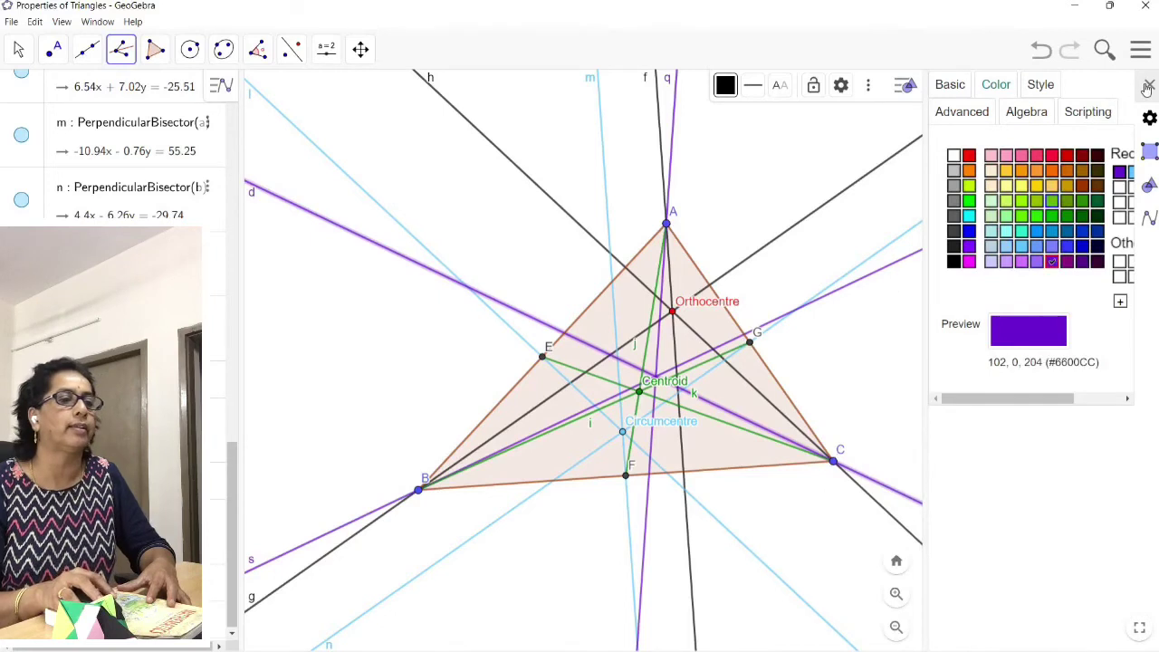
{"action": "key", "text": "Escape"}
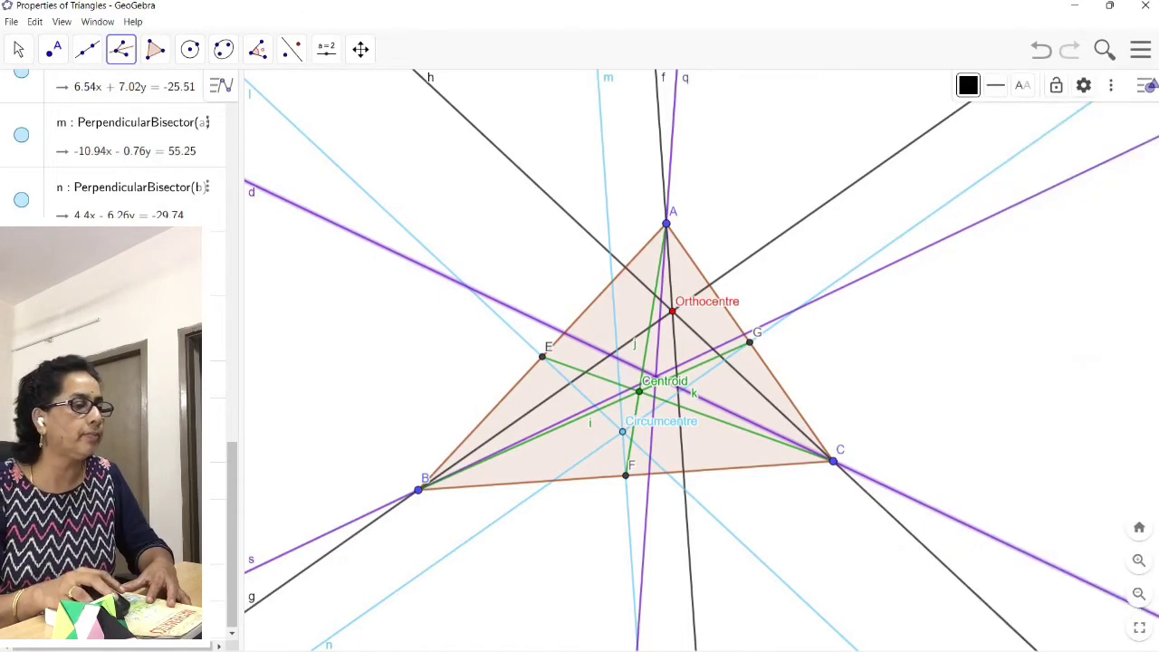
- Switch to the Move tool and save the construction under the title "Properties of Triangles"
{"action": "left_click", "coordinate": [18, 49]}
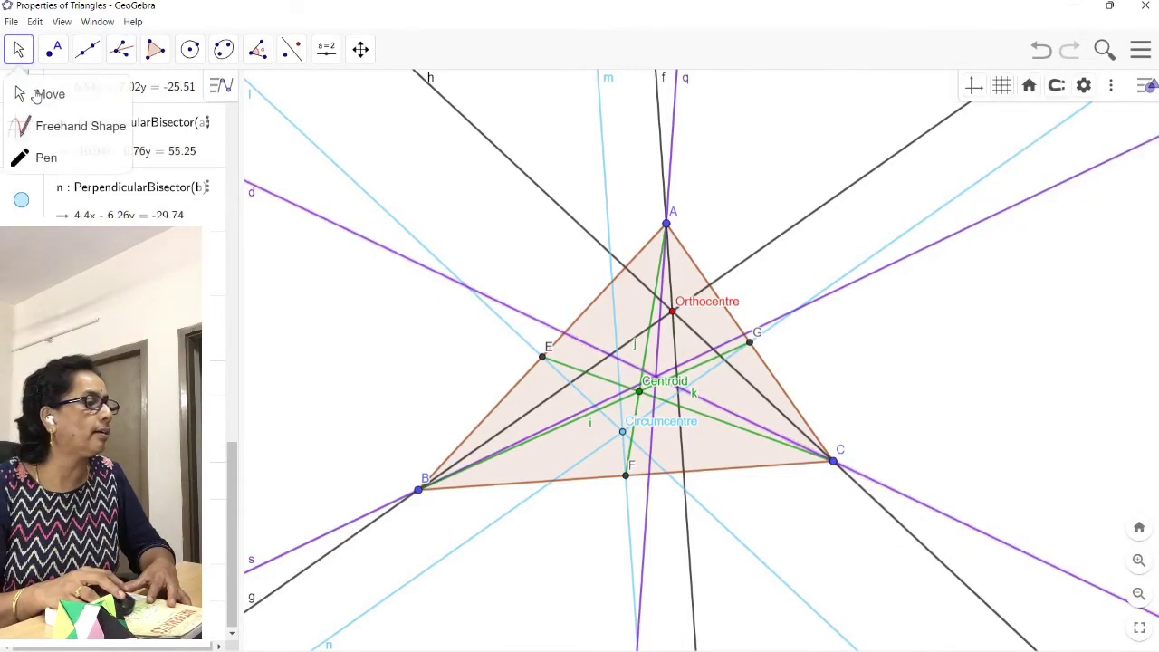
{"action": "left_click", "coordinate": [36, 95]}
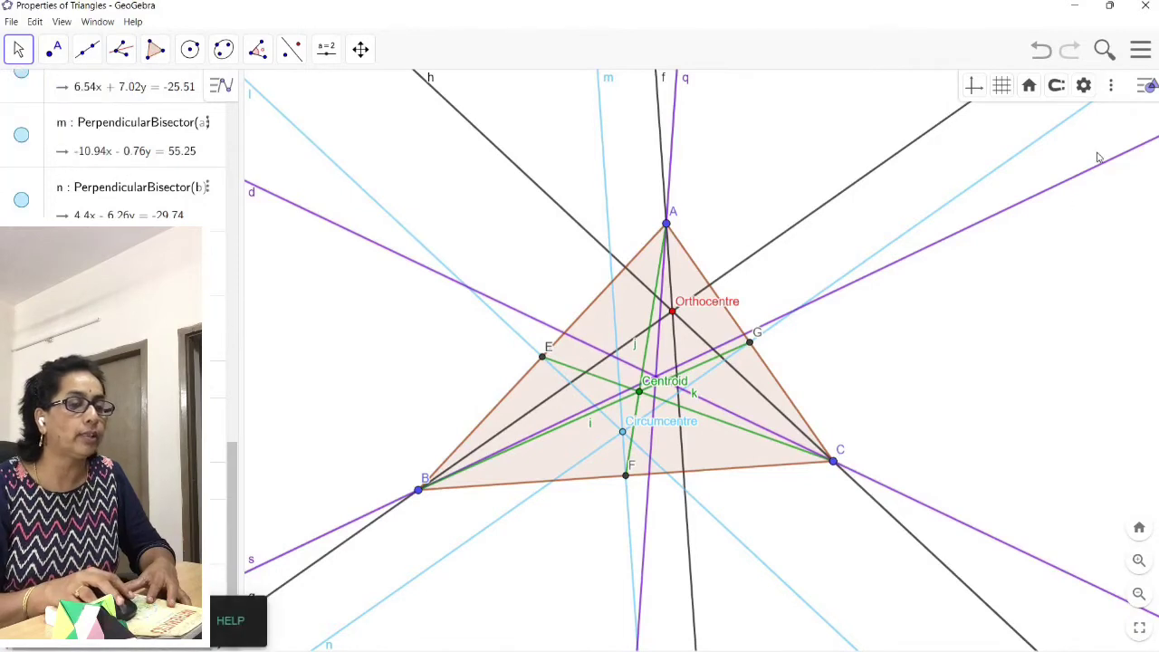
{"action": "left_click", "coordinate": [1144, 52]}
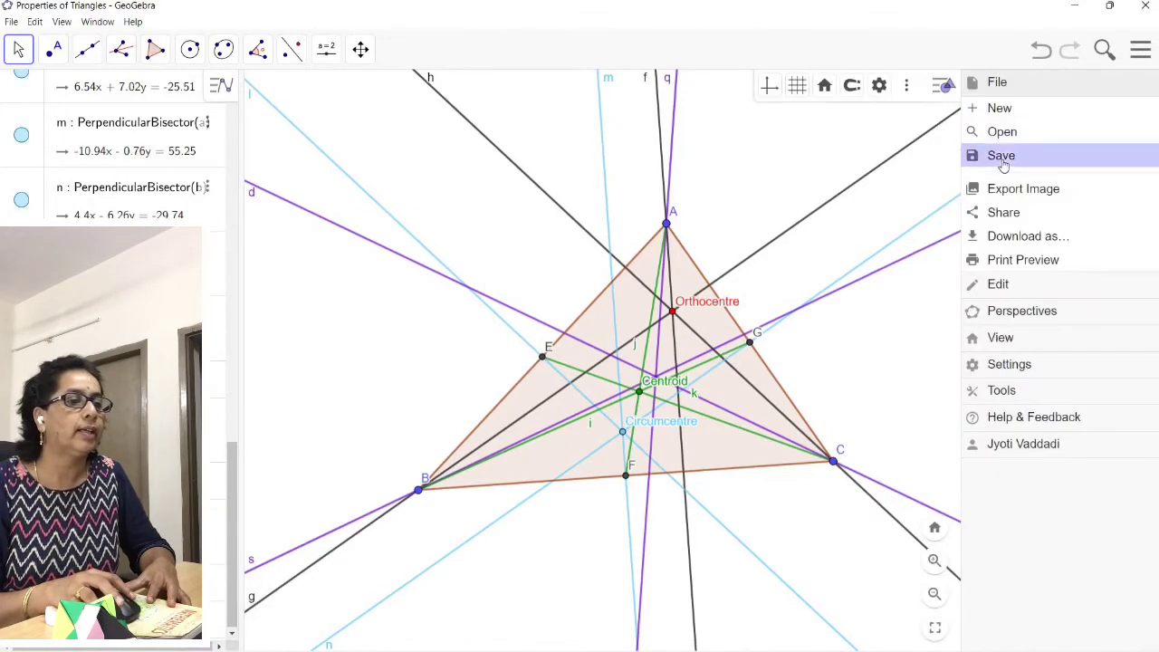
{"action": "left_click", "coordinate": [1002, 156]}
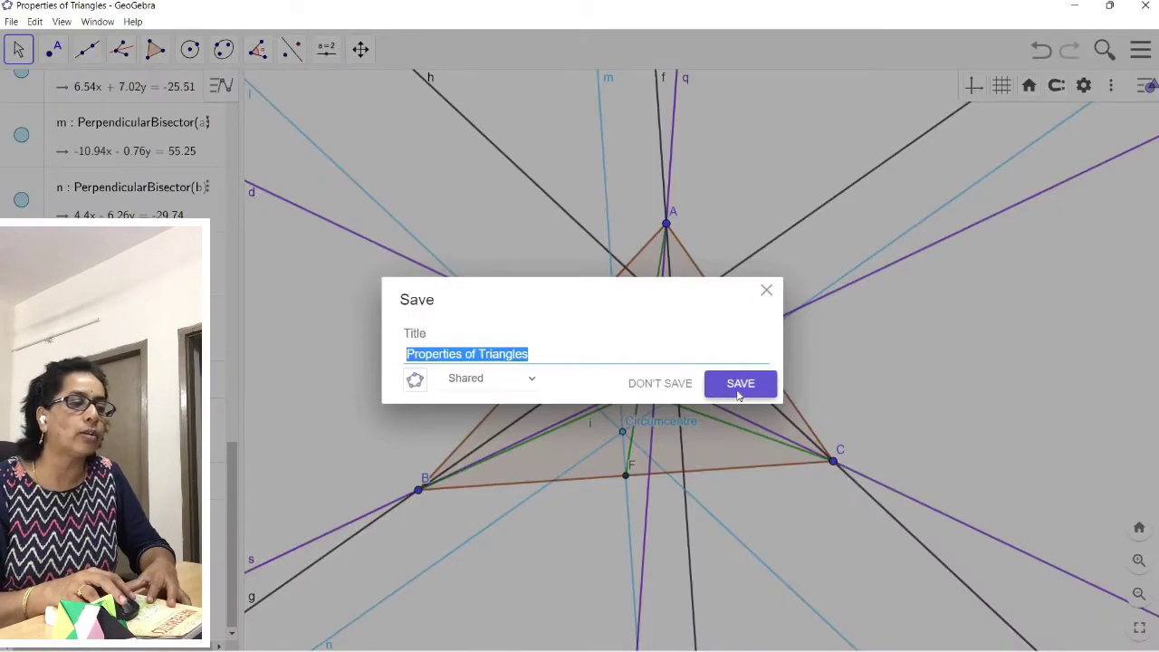
{"action": "left_click", "coordinate": [738, 394]}
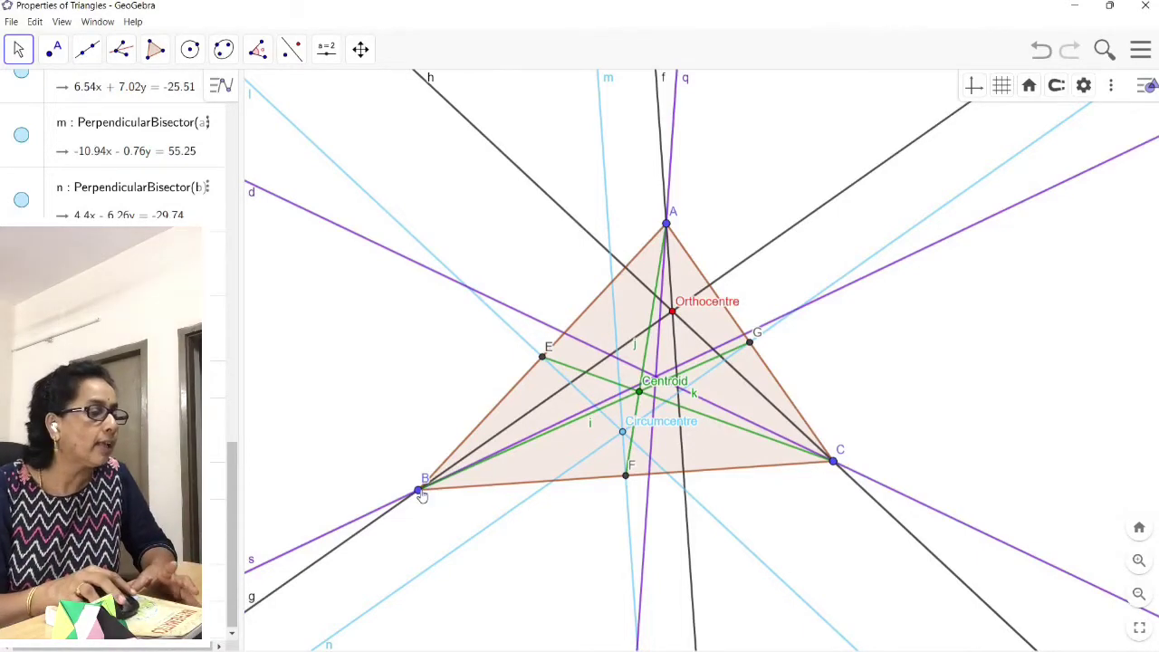
- Move vertex B to about (-10.2, 0.45) and C to about (5.68, 0.43), and place a point where the purple angle bisectors intersect
{"action": "left_click_drag", "start_coordinate": [420, 494], "coordinate": [431, 458]}
{"action": "left_click_drag", "start_coordinate": [835, 468], "coordinate": [1033, 466]}
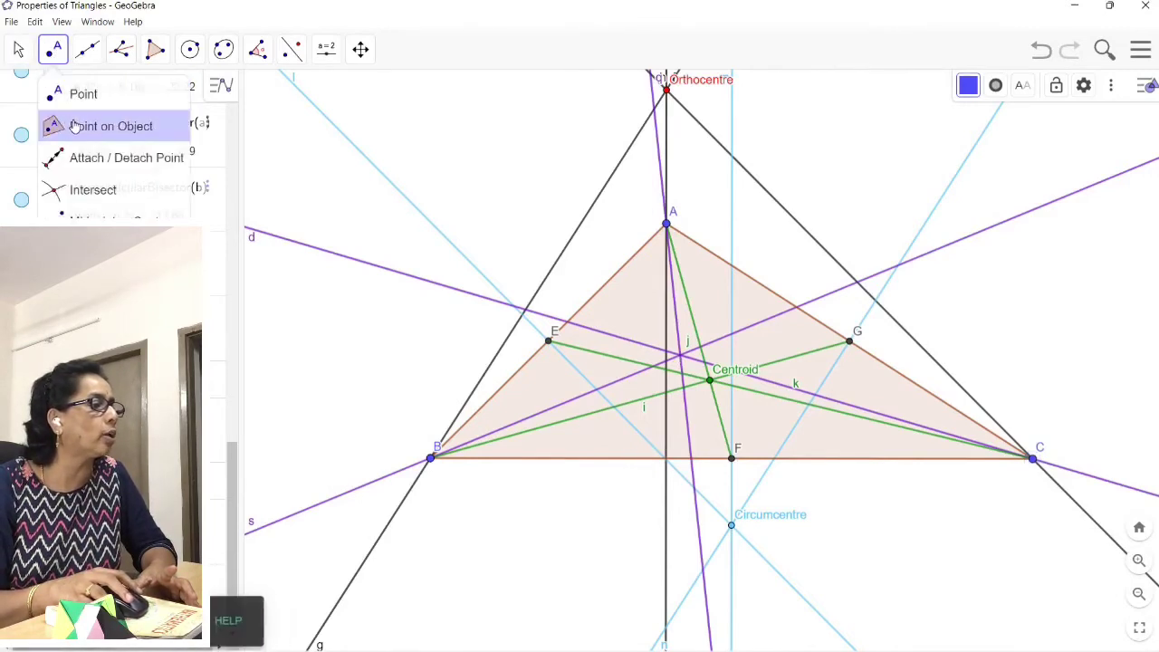
{"action": "left_click", "coordinate": [72, 91]}
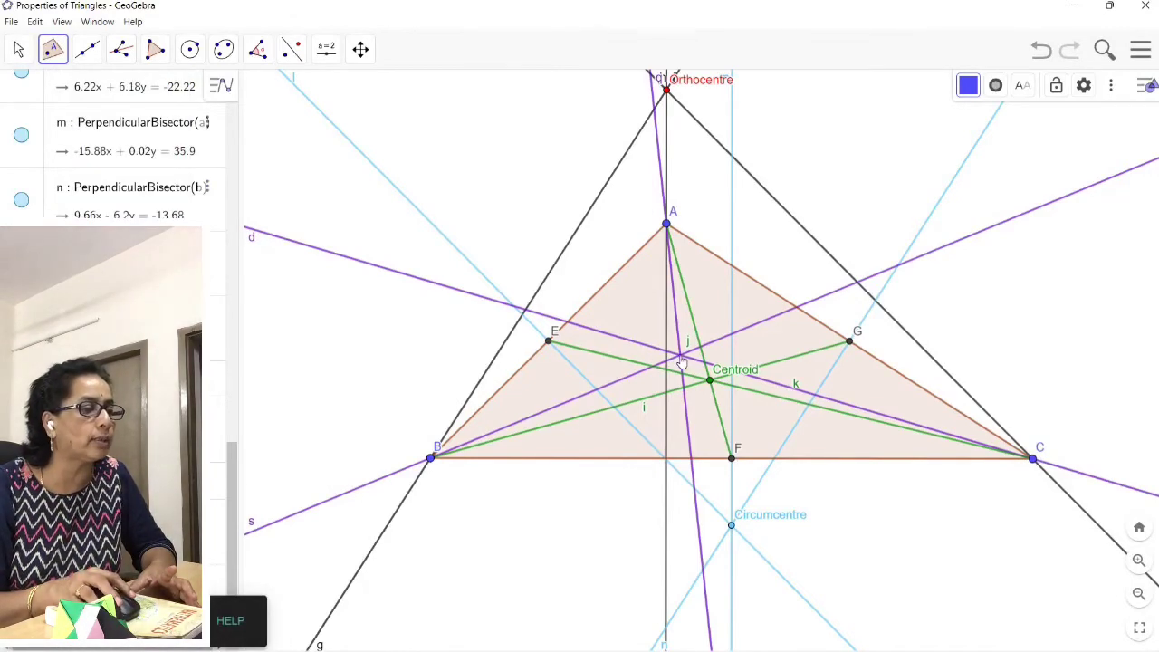
{"action": "left_click", "coordinate": [681, 358]}
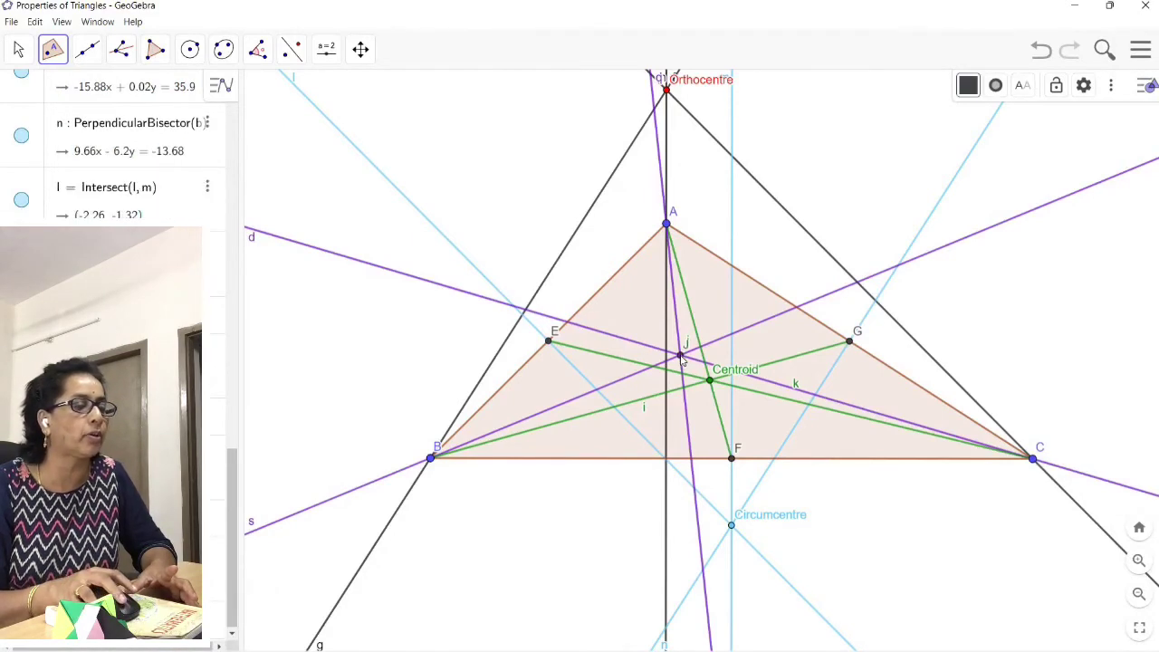
- Caption the angle bisectors' intersection point "Incentre", show the caption as its label, and colour the point purple (#6600CC)
{"action": "right_click", "coordinate": [681, 357]}
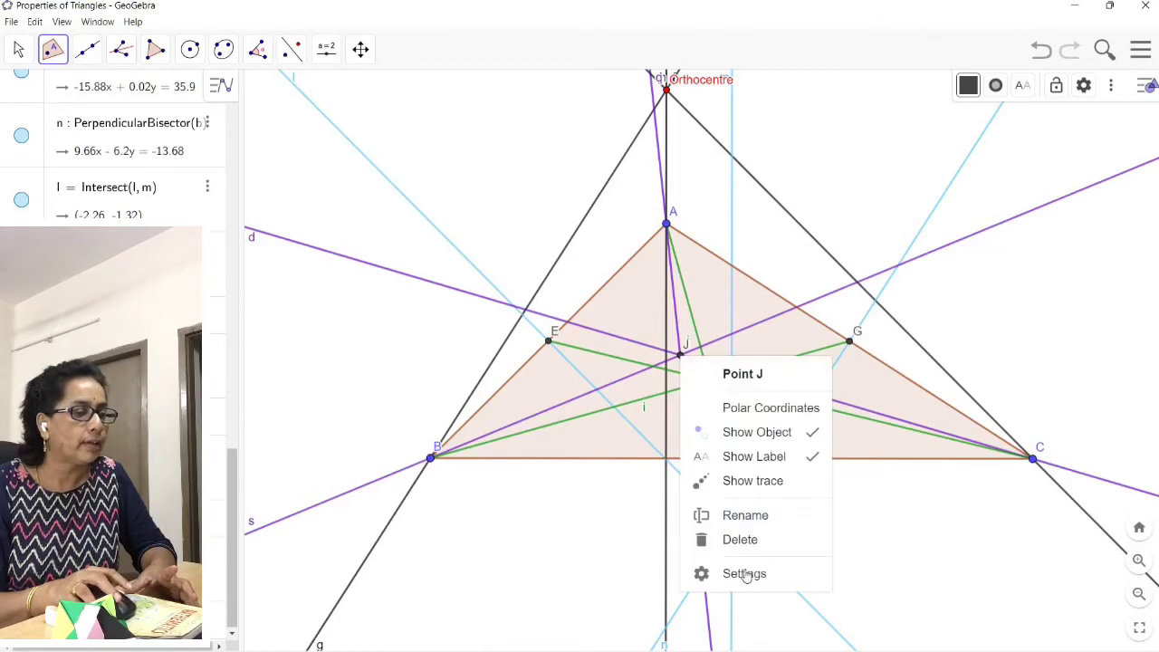
{"action": "key", "text": "Return"}
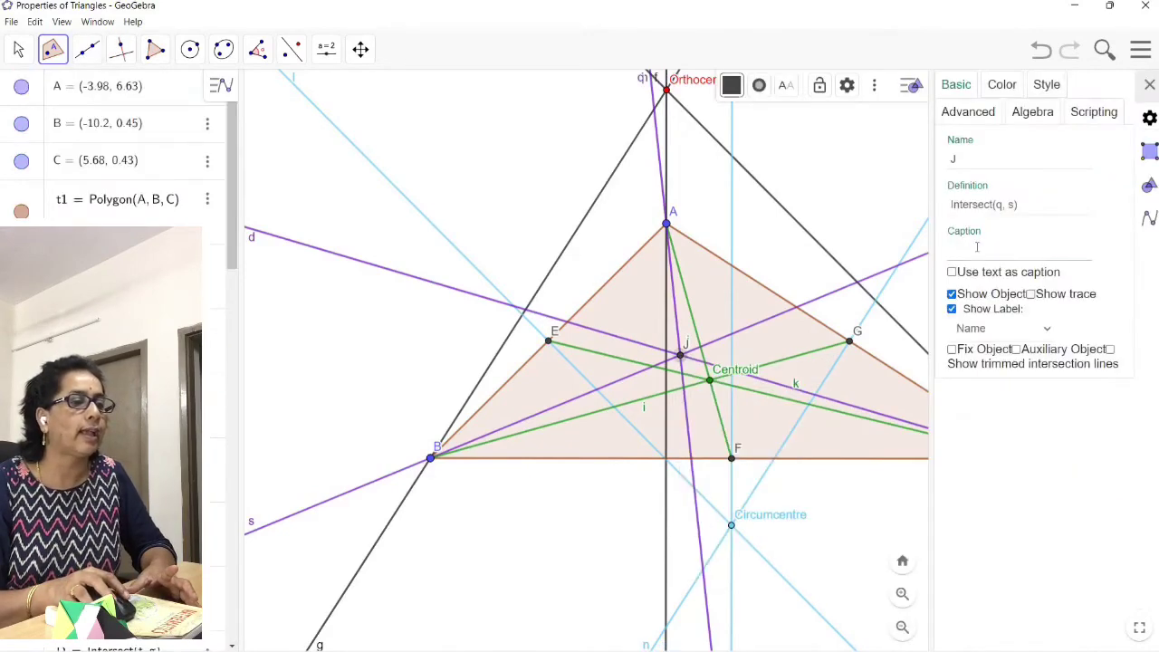
{"action": "left_click", "coordinate": [977, 247]}
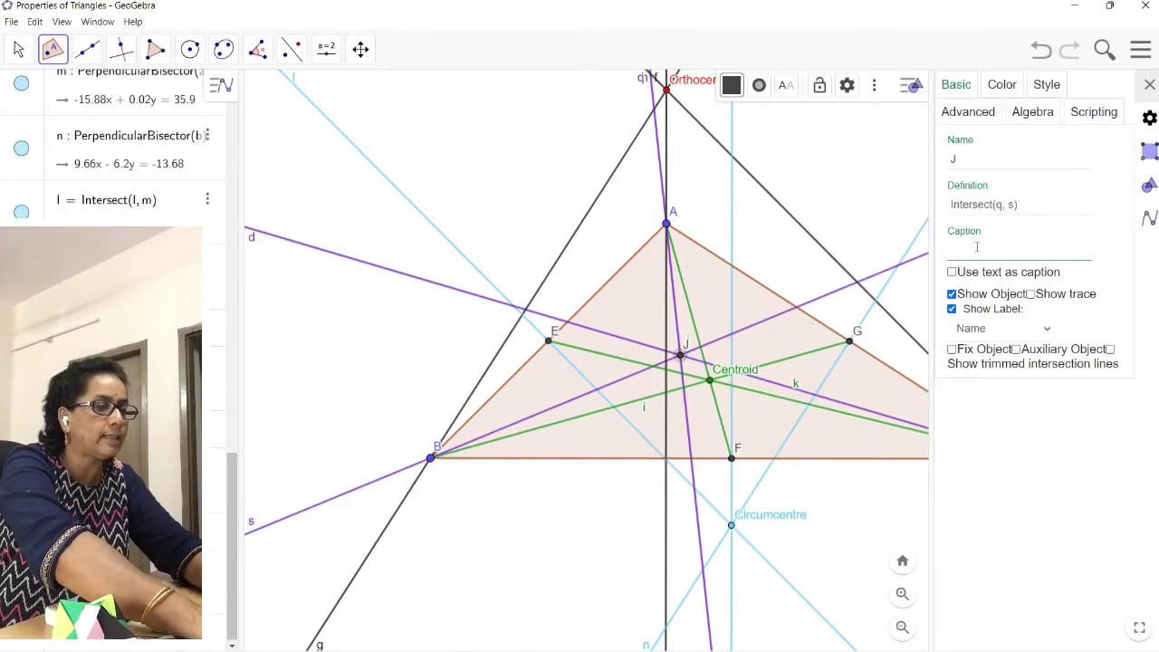
{"action": "type", "text": "Incentre"}
{"action": "key", "text": "BackSpace"}
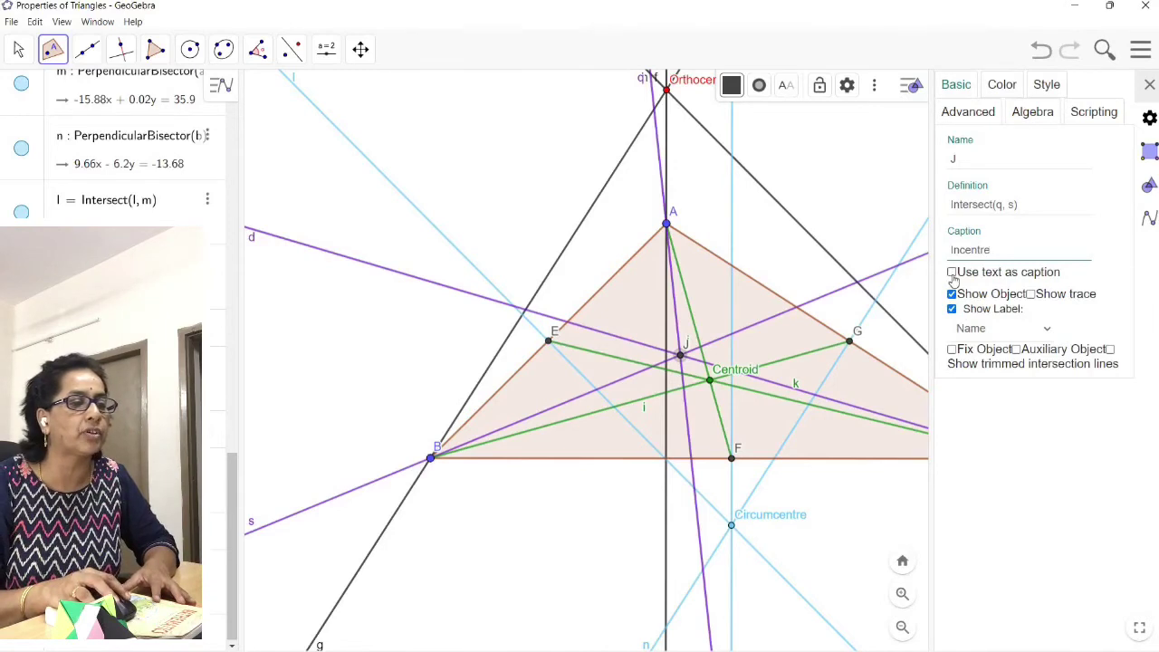
{"action": "left_click", "coordinate": [953, 281]}
{"action": "left_click", "coordinate": [953, 275]}
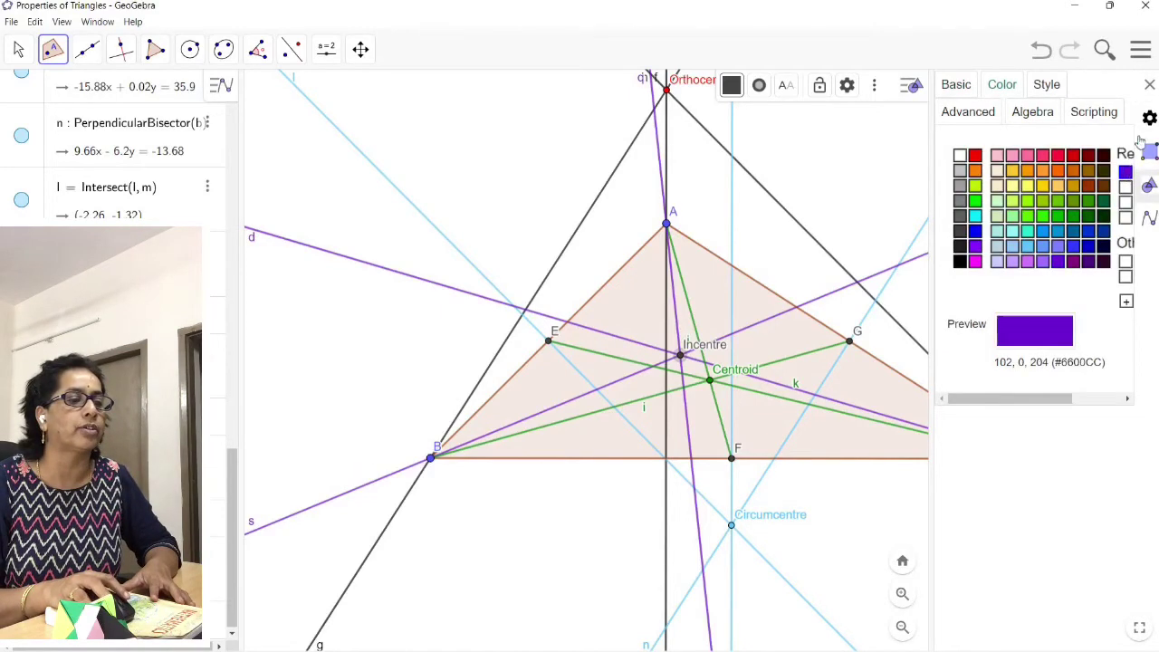
{"action": "left_click", "coordinate": [1150, 84]}
- Save the construction with the captioned incentre under the existing title "Properties of Triangles"
{"action": "left_click", "coordinate": [1141, 50]}
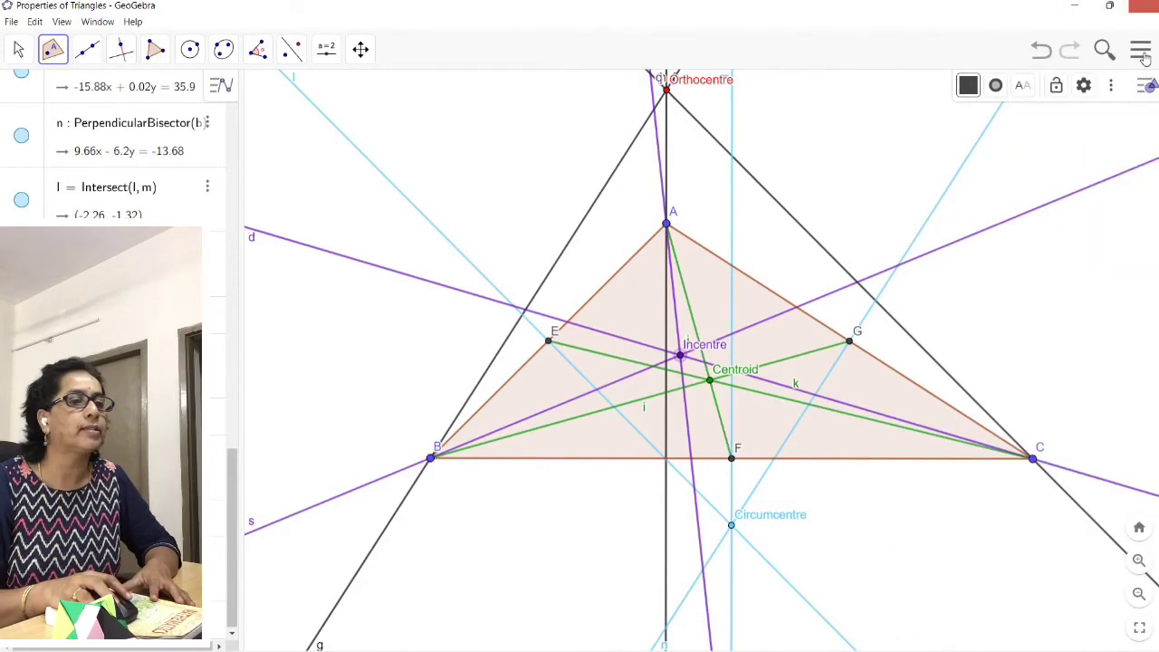
{"action": "left_click", "coordinate": [1036, 157]}
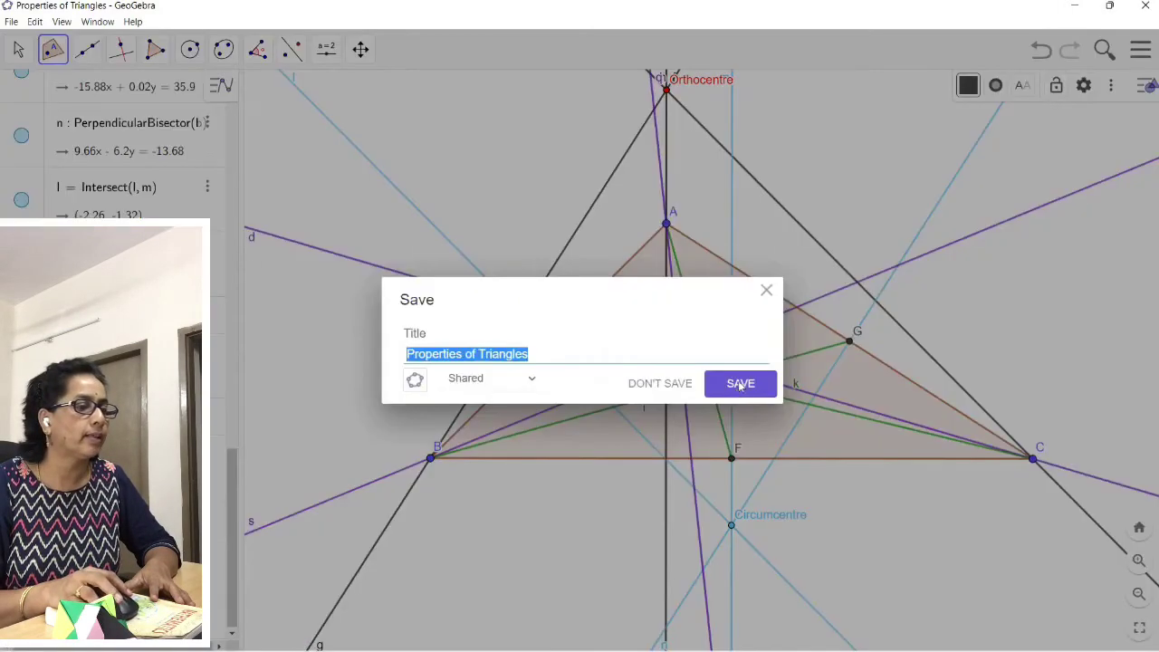
{"action": "key", "text": "Return"}
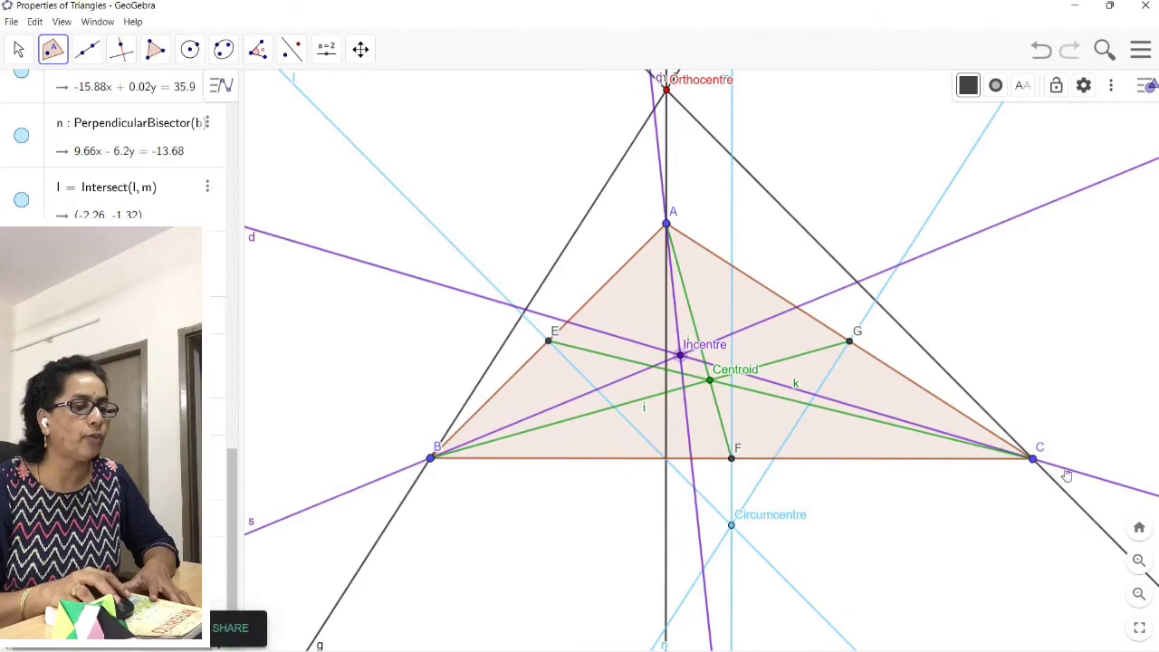
- Move vertices C and B to make the triangle acute and, after that, right-angled at A, to compare the positions of the four centres
{"action": "left_click_drag", "start_coordinate": [1034, 460], "coordinate": [810, 443]}
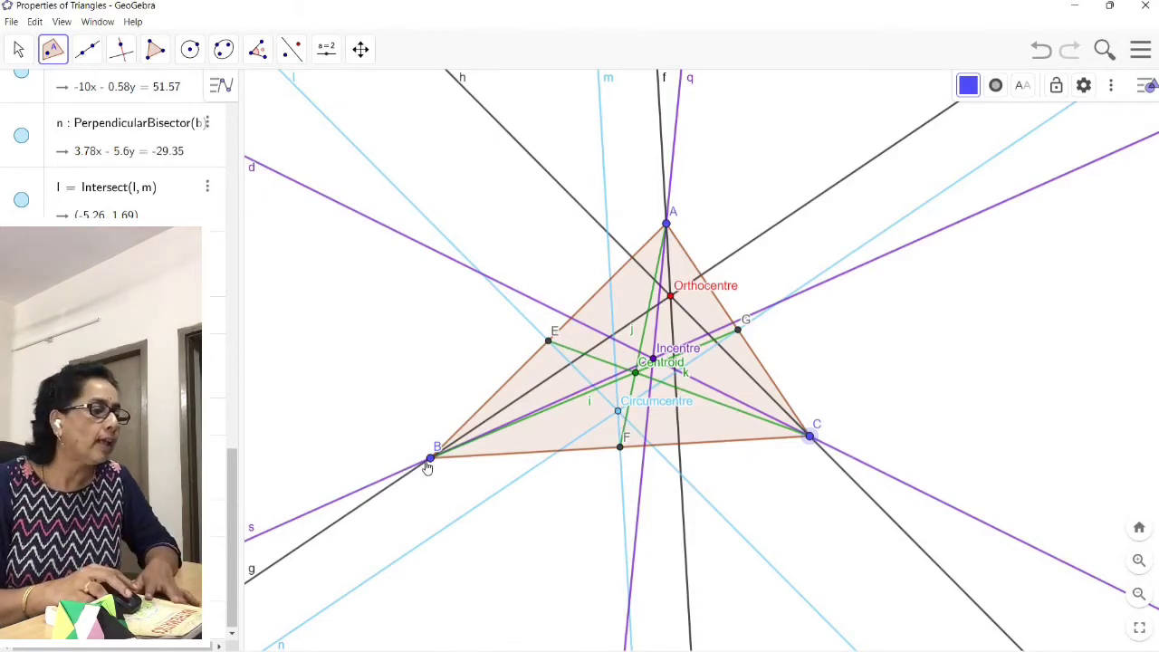
{"action": "left_click_drag", "start_coordinate": [430, 463], "coordinate": [462, 368]}
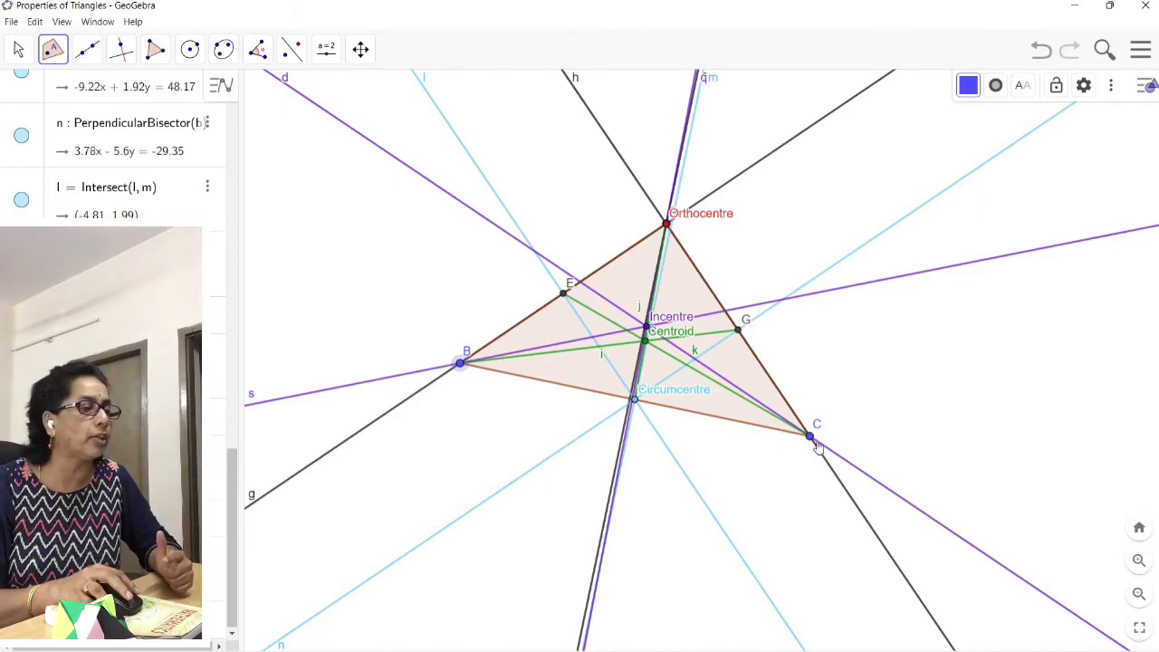
{"action": "mouse_move", "coordinate": [831, 441]}
{"action": "left_mouse_down"}
{"action": "mouse_move", "coordinate": [835, 431]}
{"action": "mouse_move", "coordinate": [814, 444]}
{"action": "left_mouse_up"}
{"action": "left_click_drag", "start_coordinate": [857, 399], "coordinate": [939, 625]}
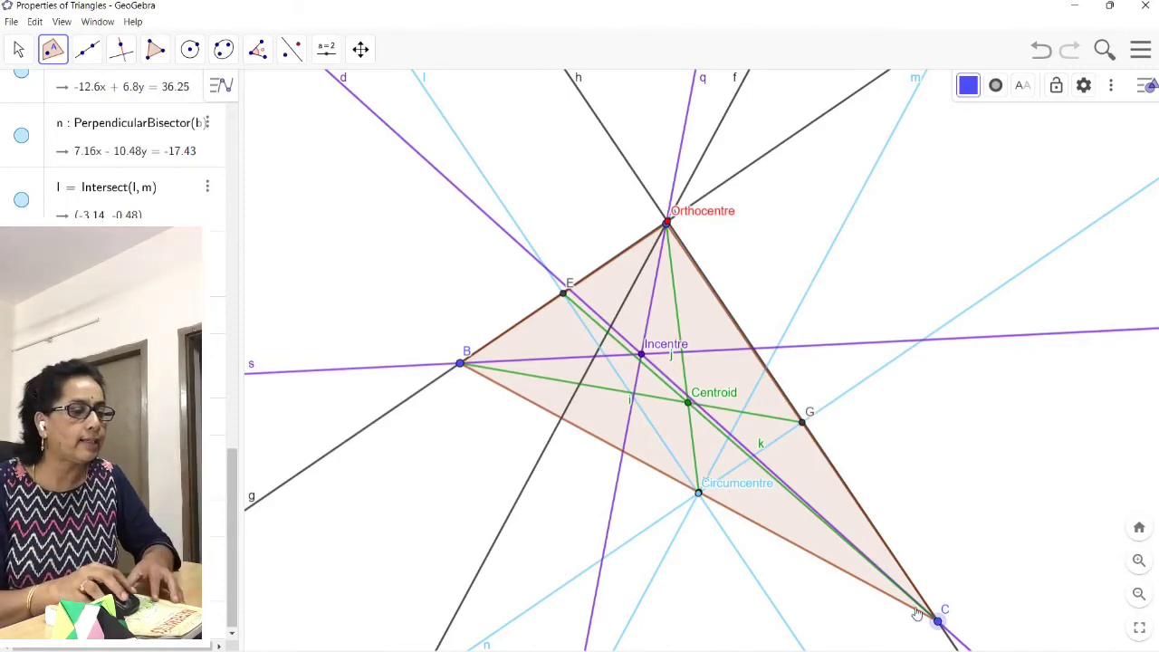
- Move vertices C and B to make the angle at A obtuse, placing the orthocentre and circumcentre outside the triangle
{"action": "left_click_drag", "start_coordinate": [940, 604], "coordinate": [956, 514]}
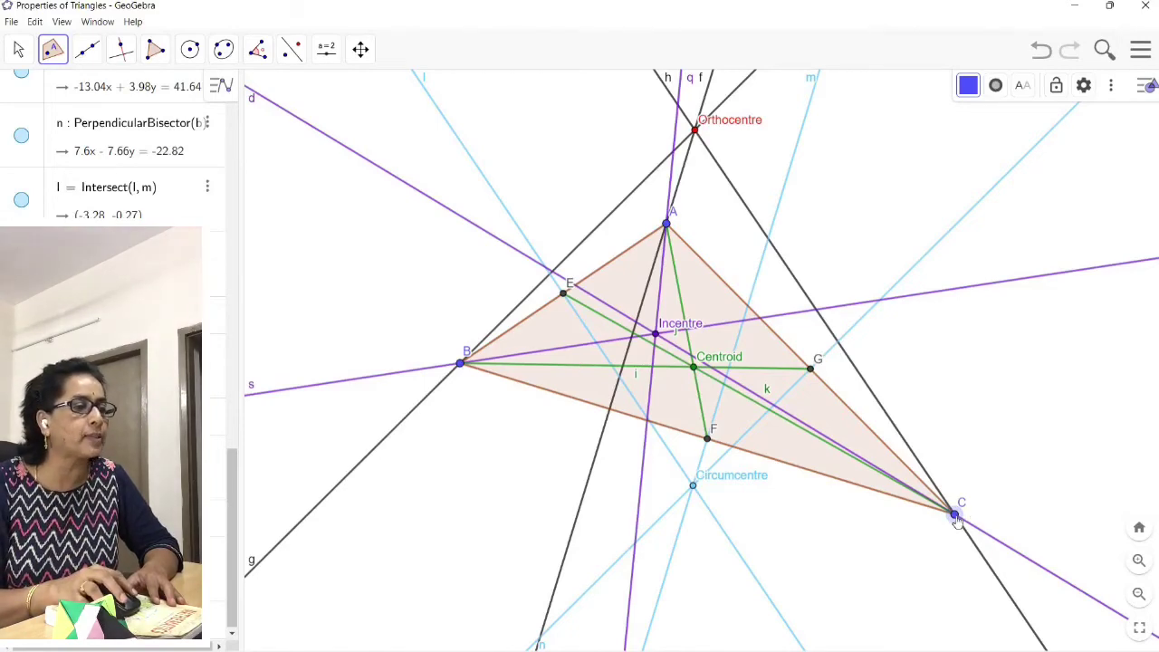
{"action": "left_click_drag", "start_coordinate": [955, 507], "coordinate": [878, 486]}
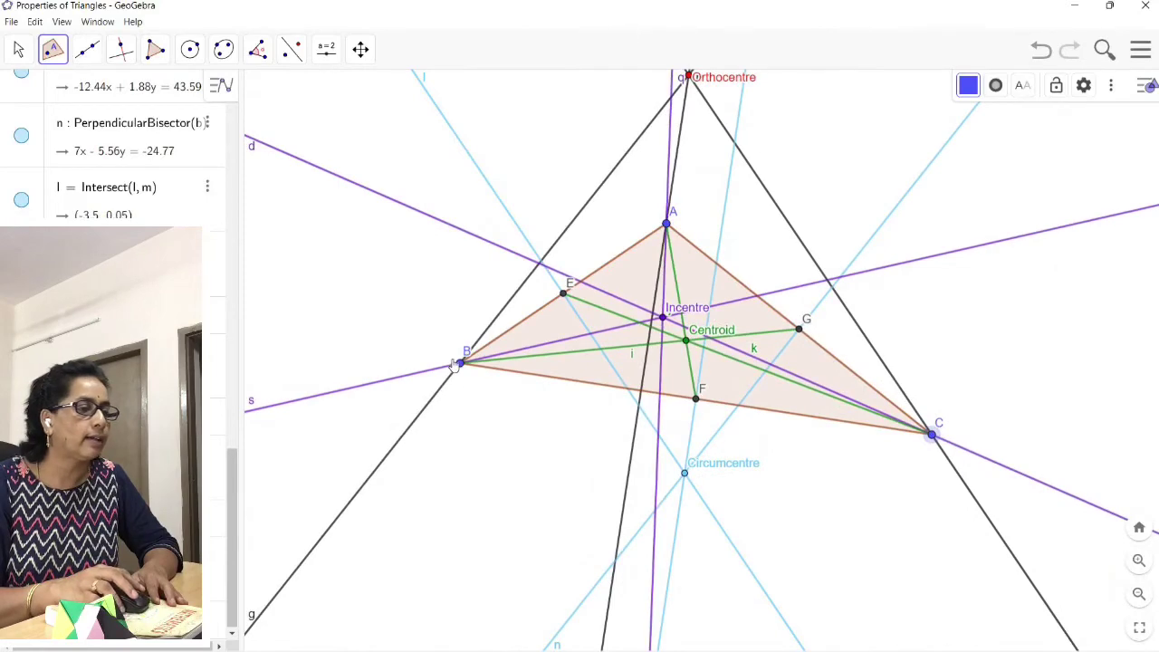
{"action": "left_click_drag", "start_coordinate": [459, 373], "coordinate": [426, 460]}
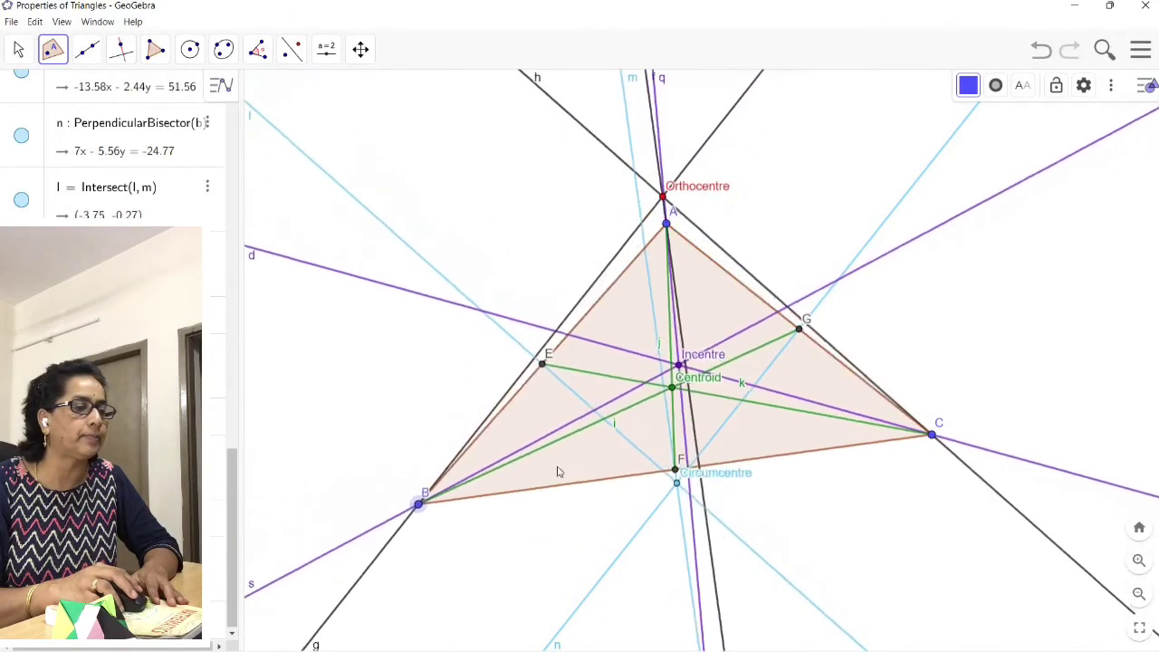
- Move vertices C, A and B to make the triangle acute with side BC nearly horizontal and all four centres inside
{"action": "left_click_drag", "start_coordinate": [933, 441], "coordinate": [1043, 490]}
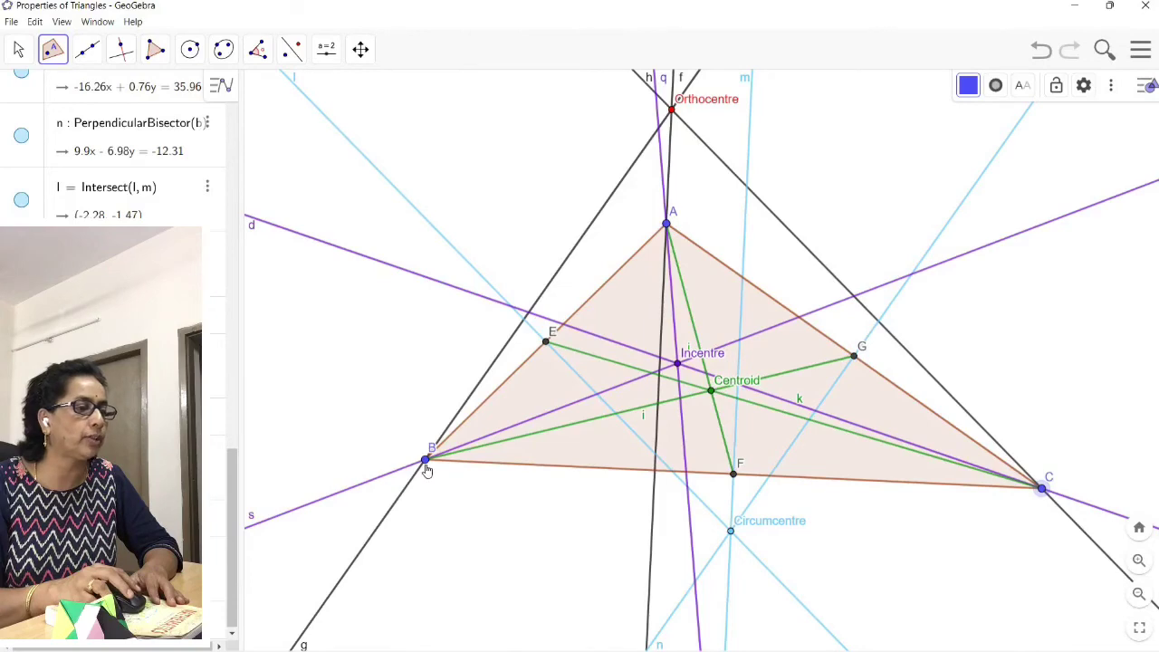
{"action": "left_click_drag", "start_coordinate": [668, 229], "coordinate": [680, 110]}
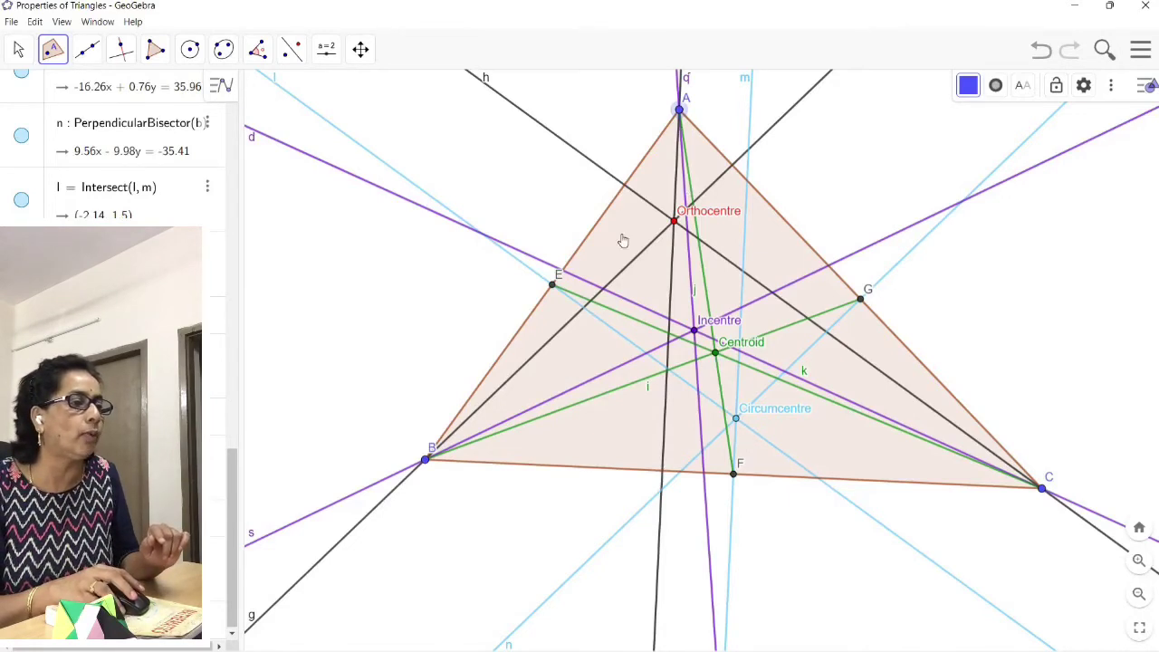
{"action": "left_click_drag", "start_coordinate": [401, 432], "coordinate": [481, 432]}
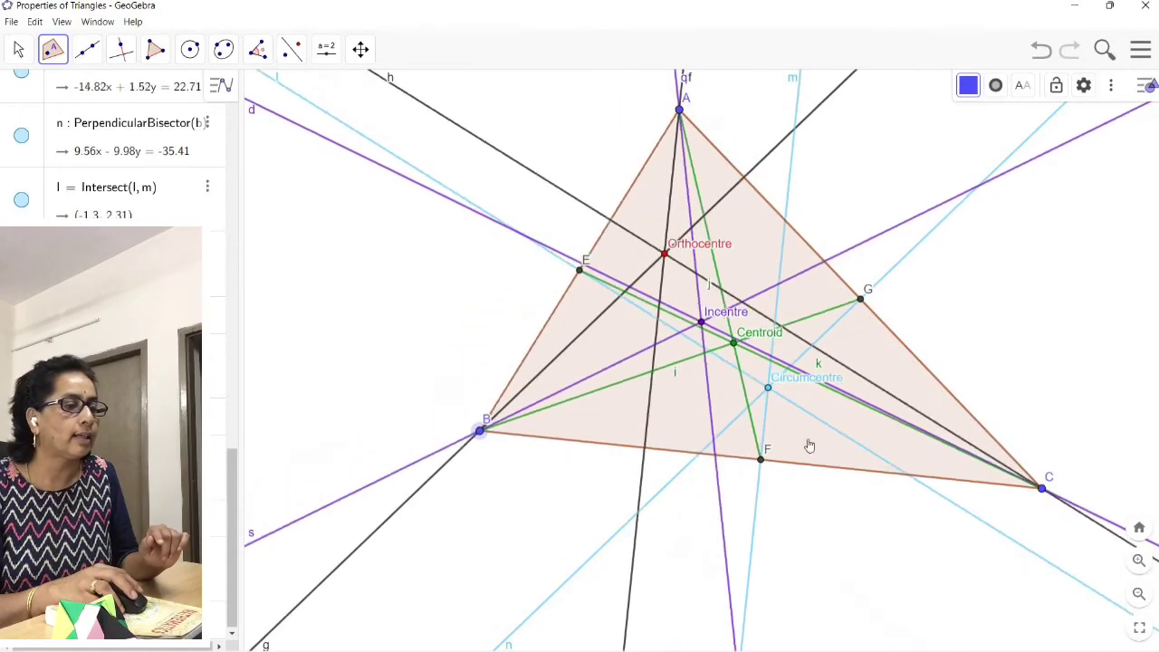
{"action": "left_click_drag", "start_coordinate": [1043, 492], "coordinate": [1031, 436]}
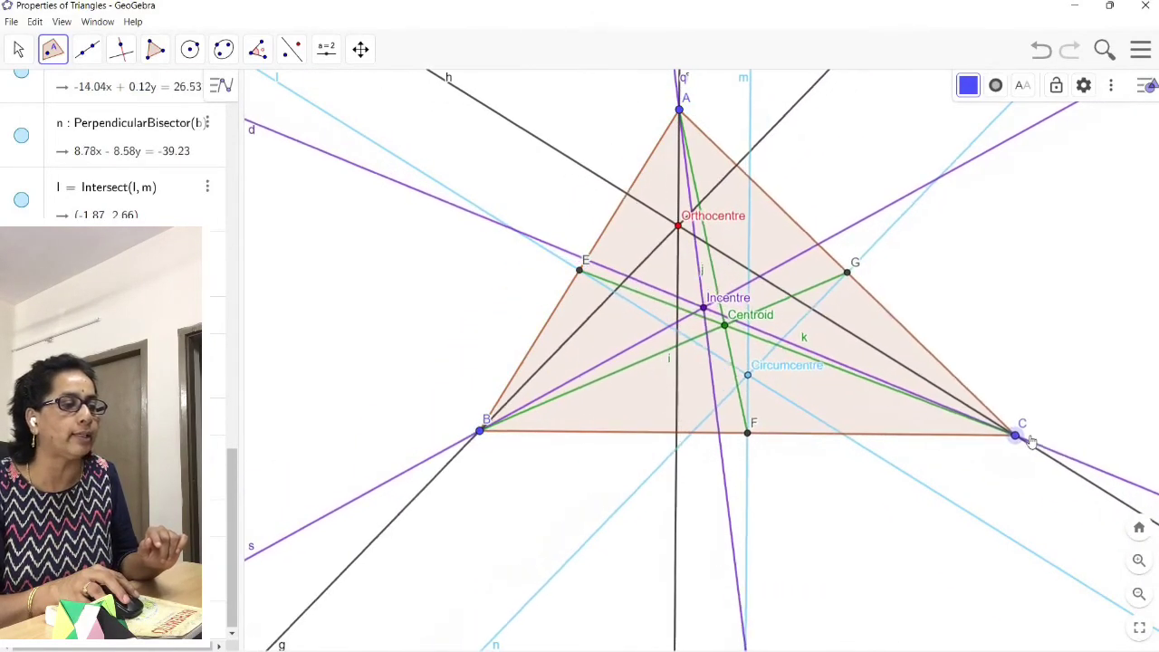
- Draw a line through the orthocentre and the centroid, checking its alignment with the incentre and circumcentre
{"action": "left_click", "coordinate": [87, 48]}
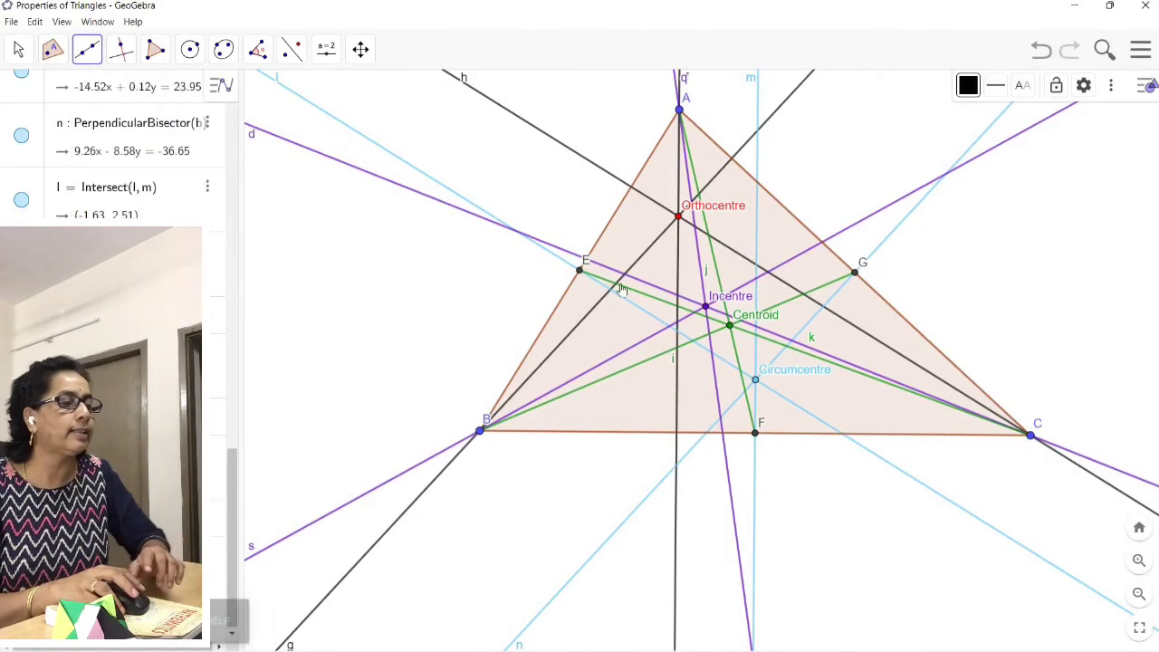
{"action": "left_click", "coordinate": [679, 217]}
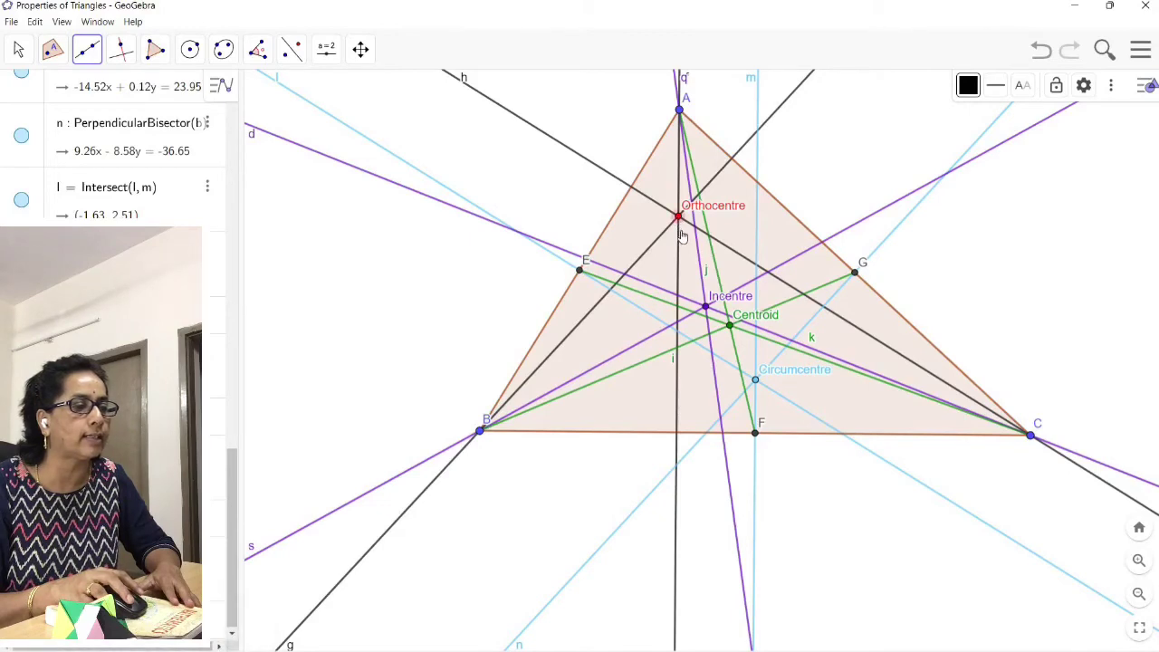
{"action": "left_click", "coordinate": [707, 308]}
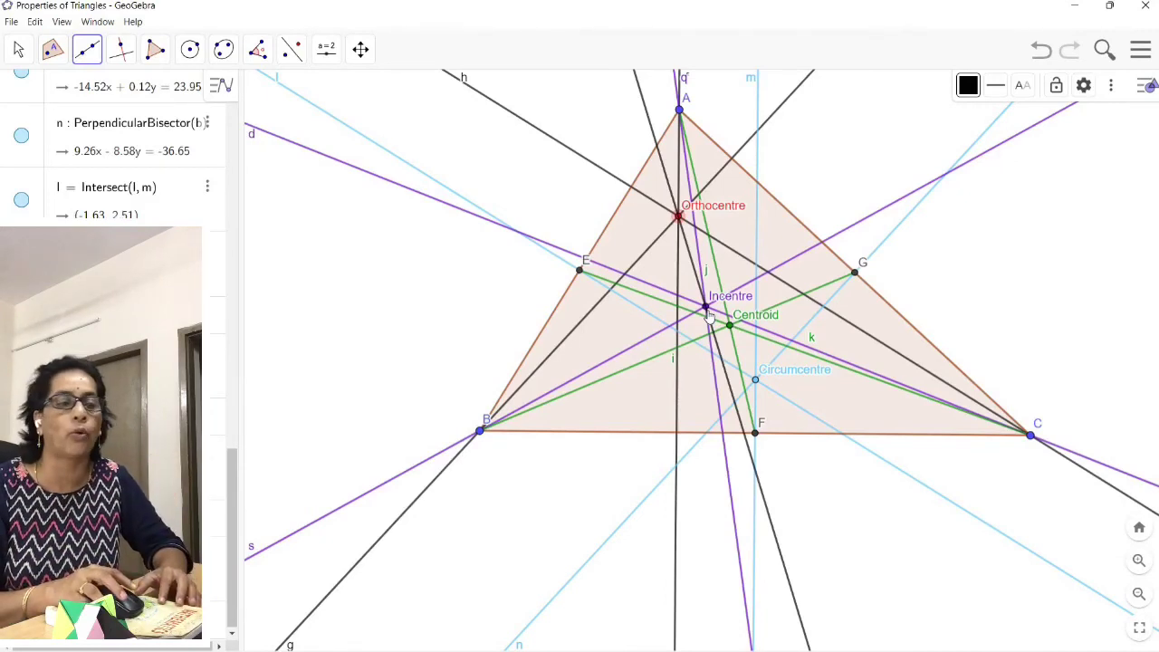
{"action": "left_click", "coordinate": [730, 329]}
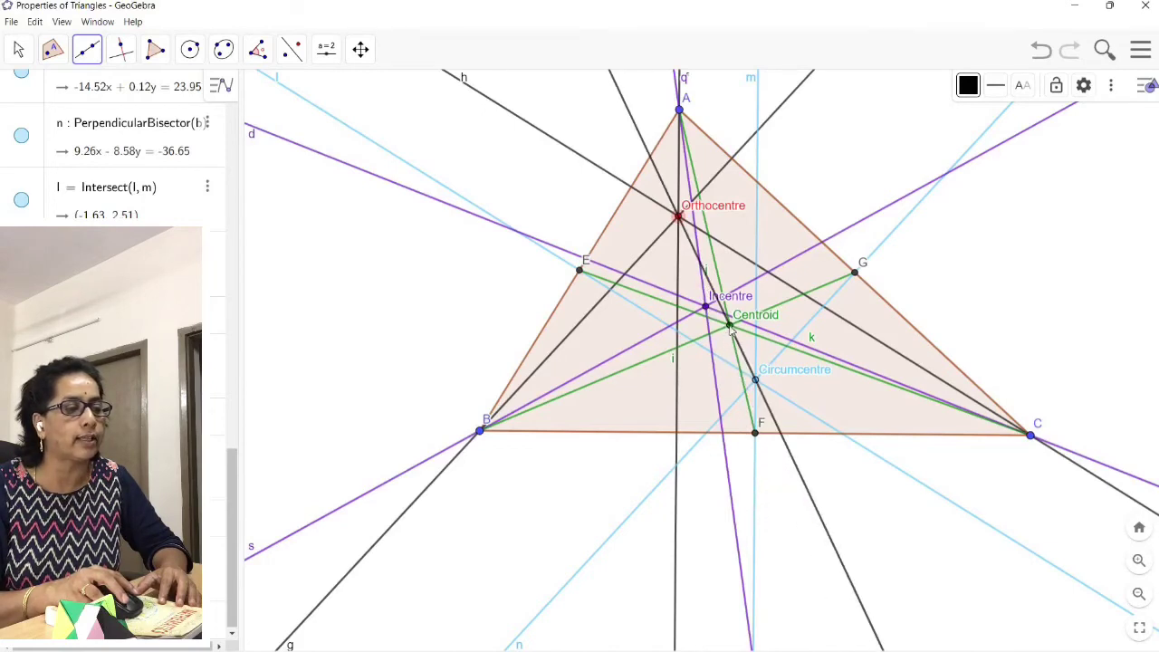
{"action": "left_click", "coordinate": [757, 383]}
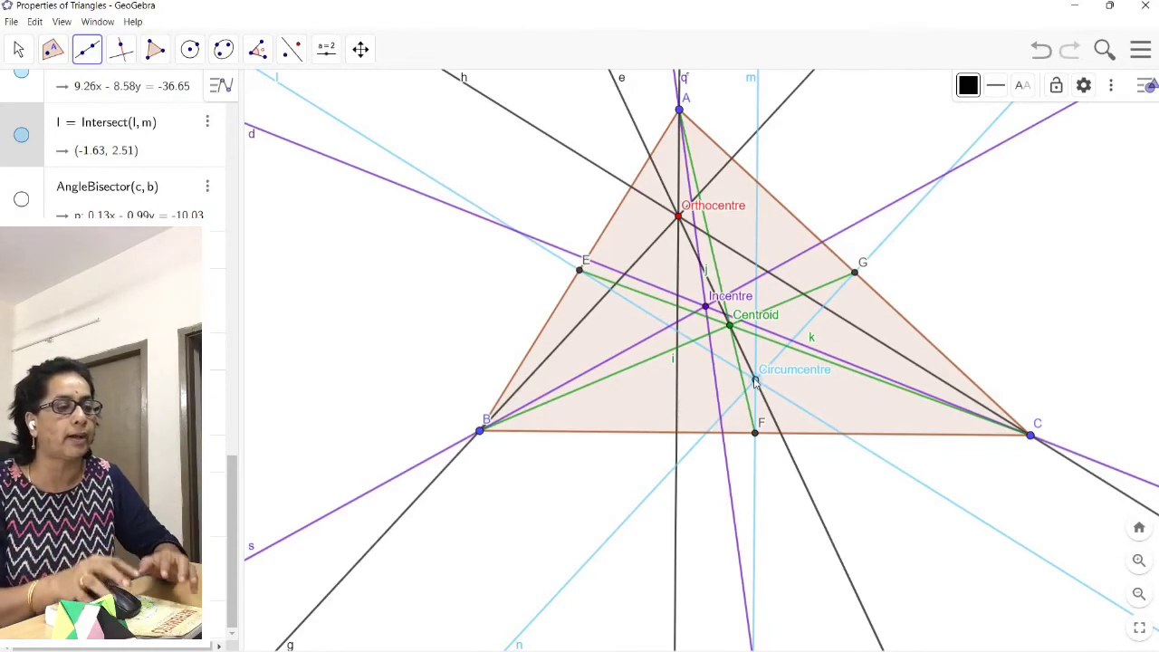
{"action": "left_click", "coordinate": [756, 381]}
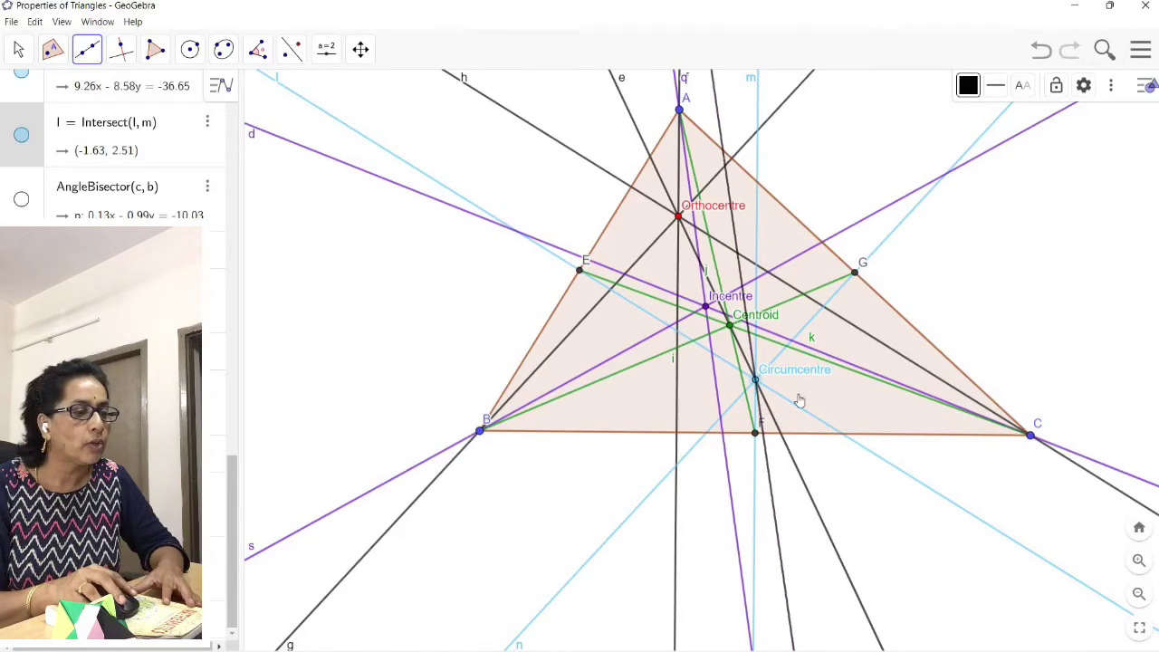
{"action": "left_click", "coordinate": [1042, 53]}
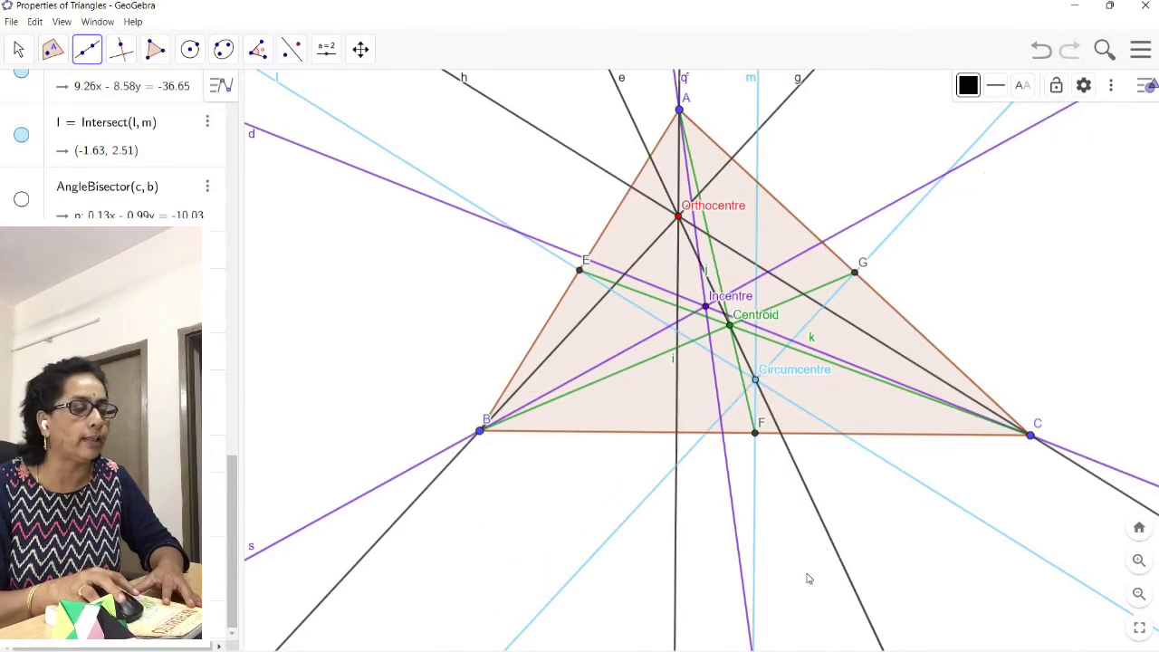
- Colour the line through the orthocentre and centroid dark yellow (#CC9900)
{"action": "right_click", "coordinate": [820, 523]}
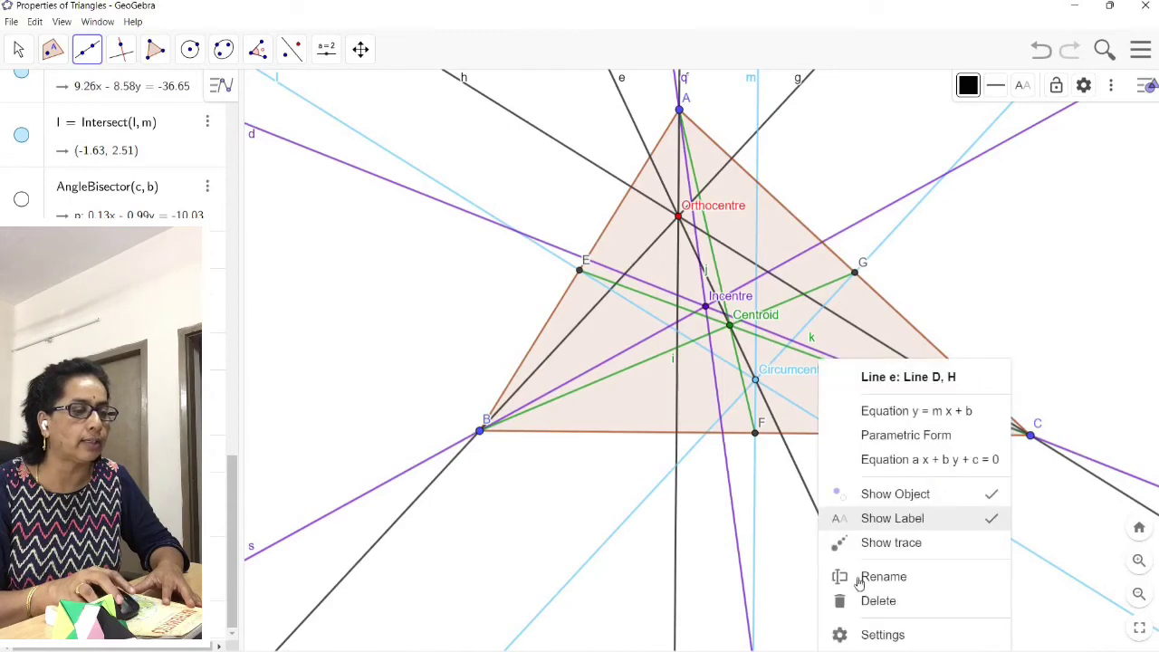
{"action": "left_click", "coordinate": [883, 635]}
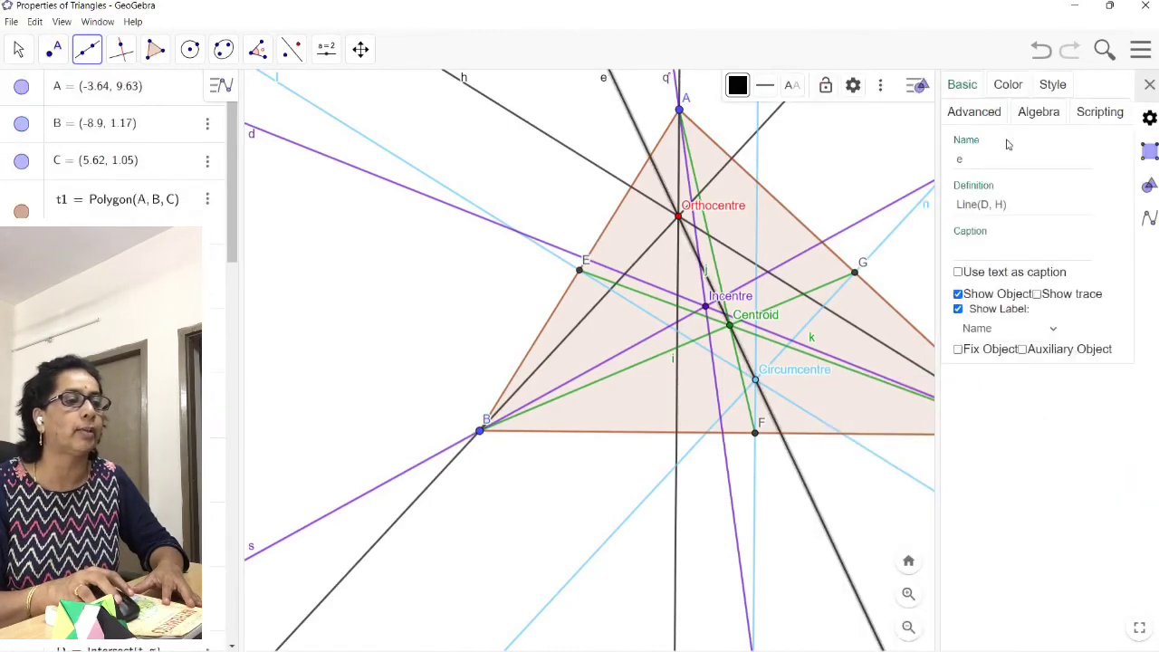
{"action": "left_click", "coordinate": [1008, 84]}
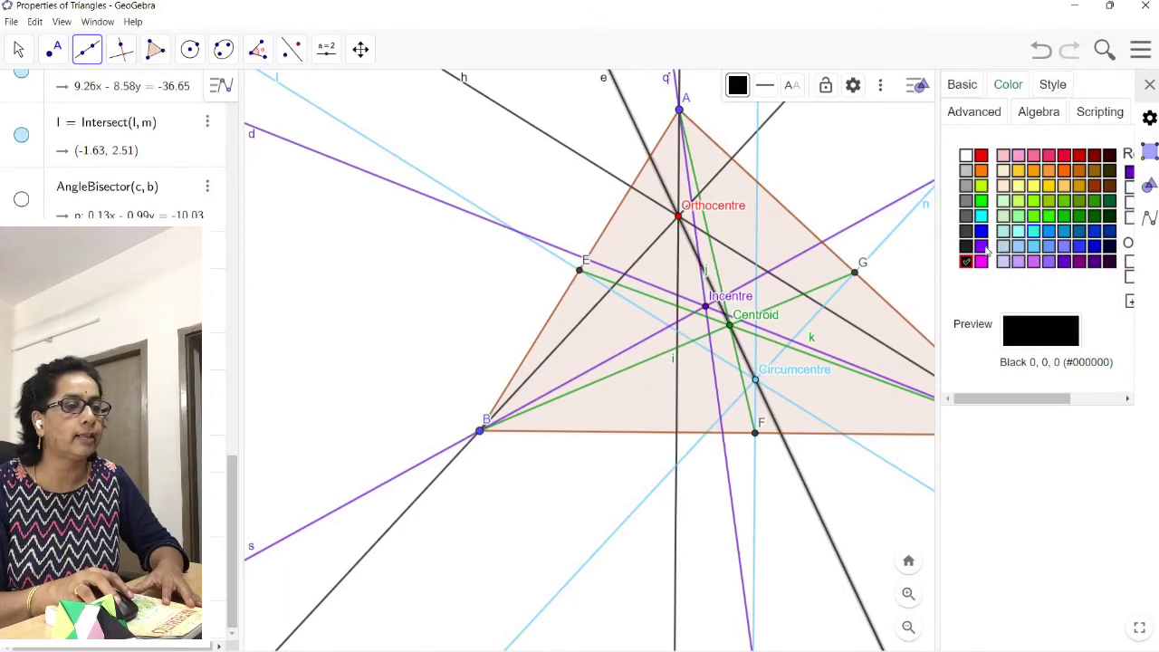
{"action": "left_click", "coordinate": [1096, 188]}
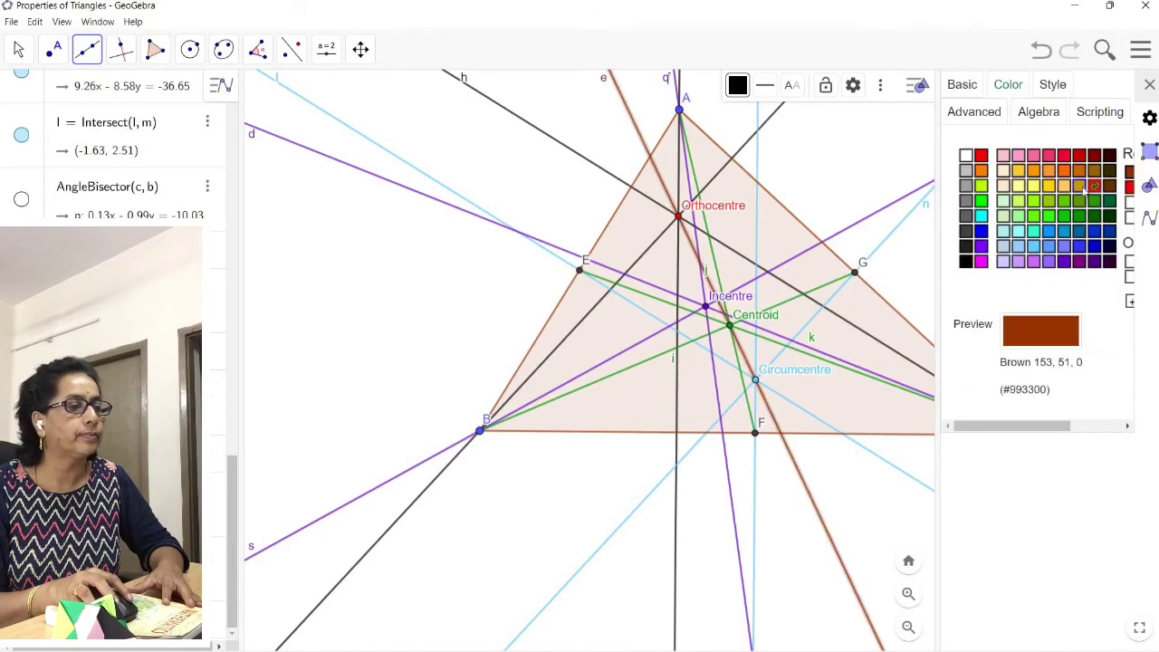
{"action": "left_click", "coordinate": [1081, 187]}
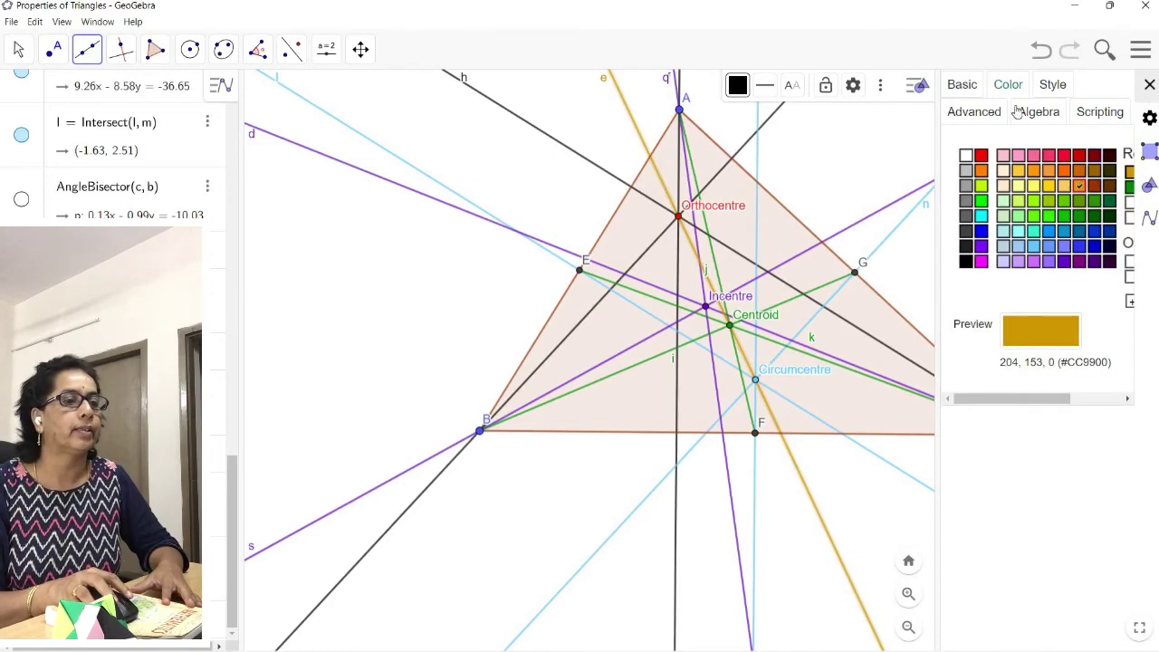
- Caption the dark yellow line "Line of Euler", show the caption as its label, and enable using text as caption
{"action": "left_click", "coordinate": [984, 111]}
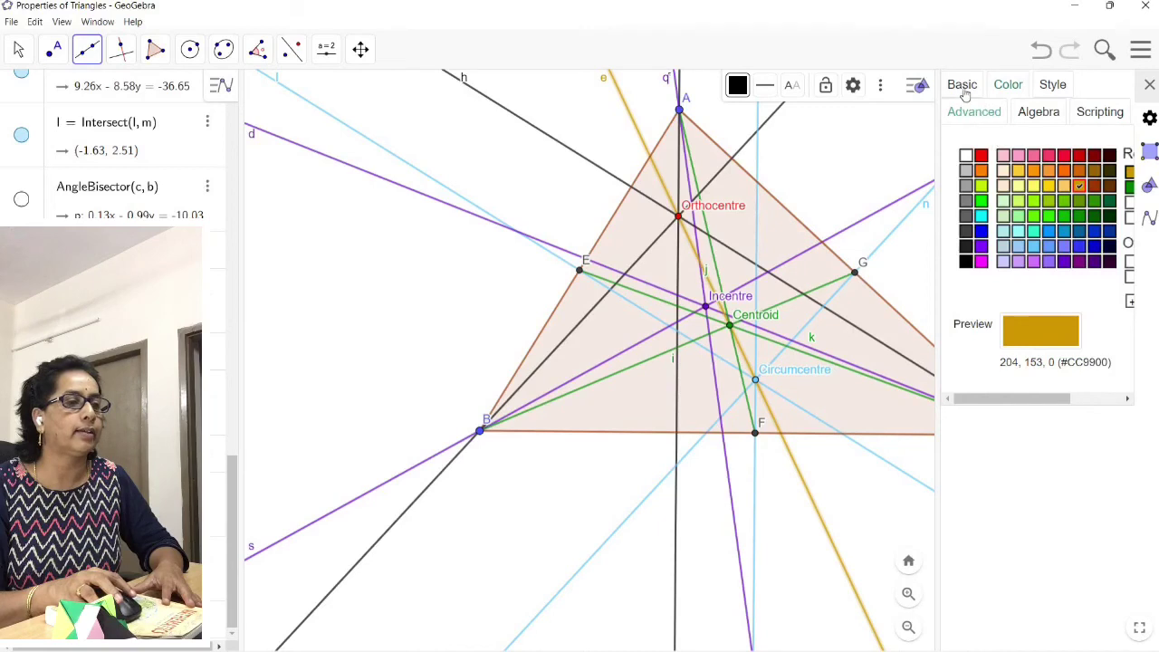
{"action": "left_click", "coordinate": [964, 87]}
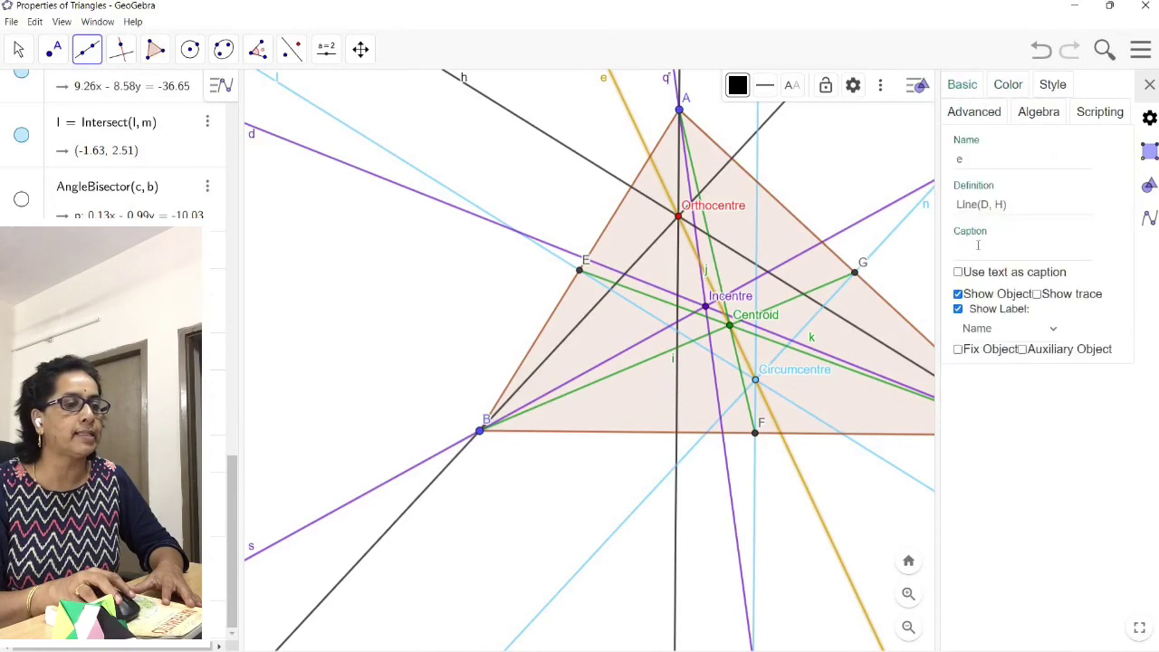
{"action": "left_click", "coordinate": [979, 246]}
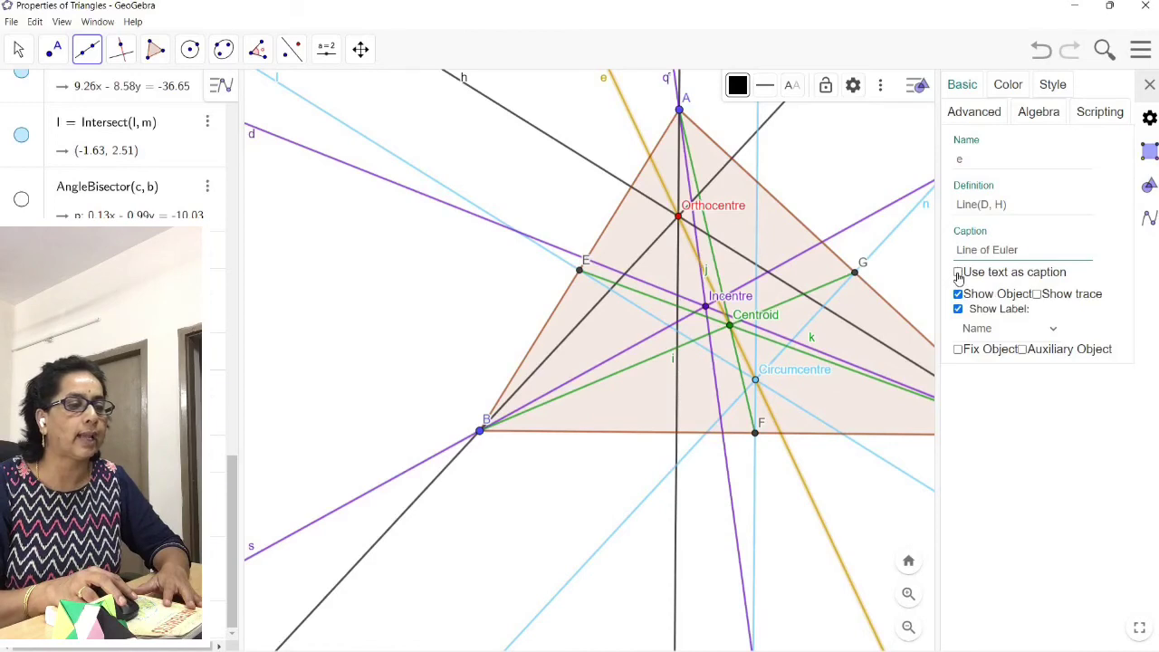
{"action": "left_click", "coordinate": [959, 277]}
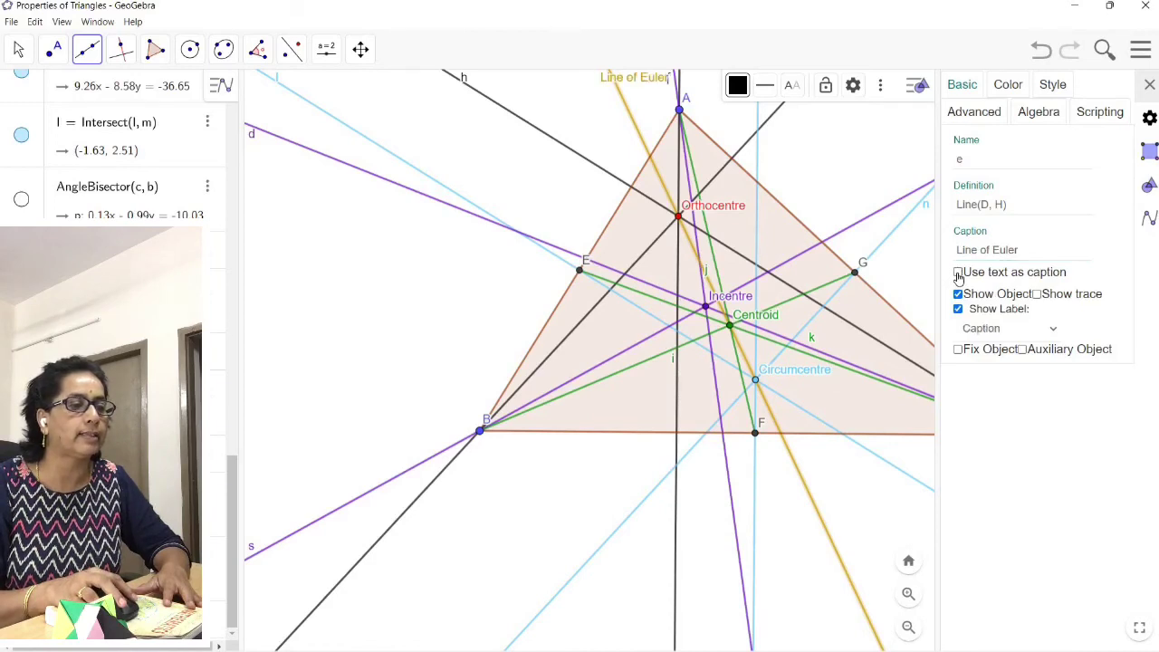
{"action": "left_click", "coordinate": [959, 273]}
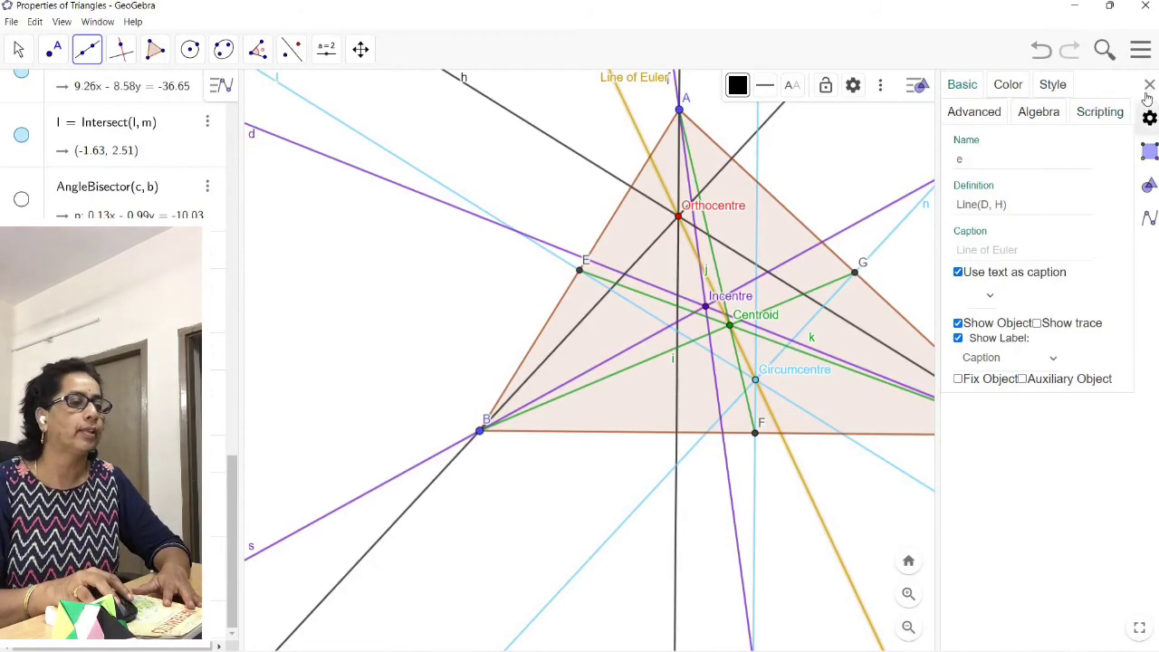
{"action": "key", "text": "Escape"}
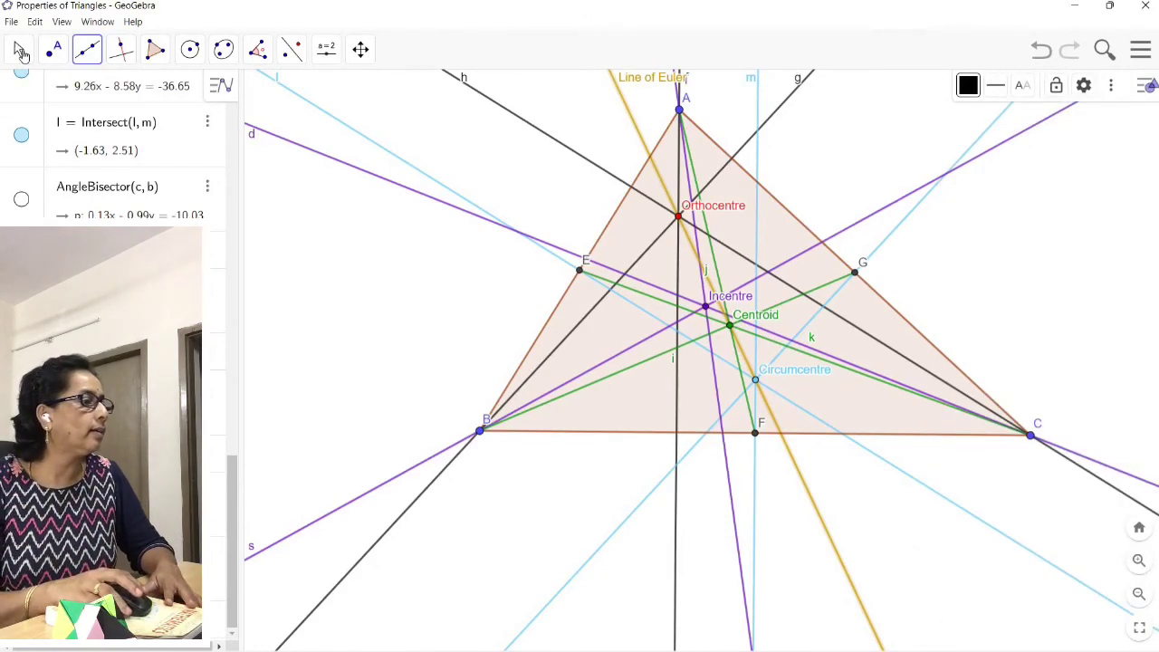
- Place the "Line of Euler" label clear of vertex A, and move vertex B outward and downward to examine the line's behaviour
{"action": "left_click", "coordinate": [18, 49]}
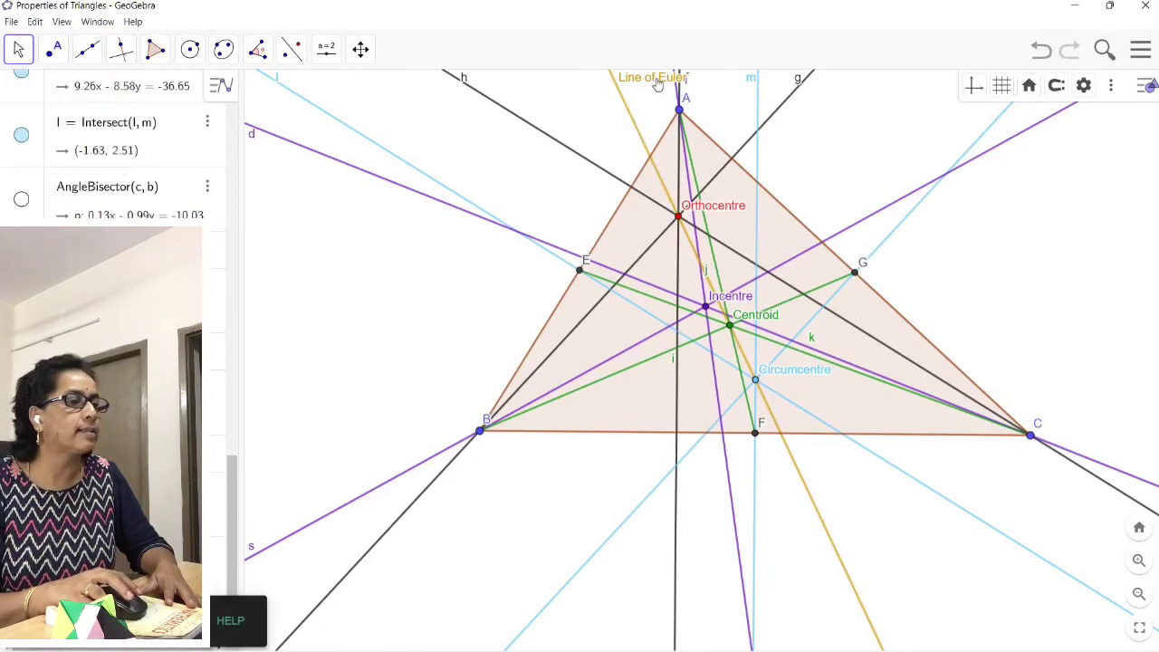
{"action": "left_click_drag", "start_coordinate": [678, 102], "coordinate": [607, 147]}
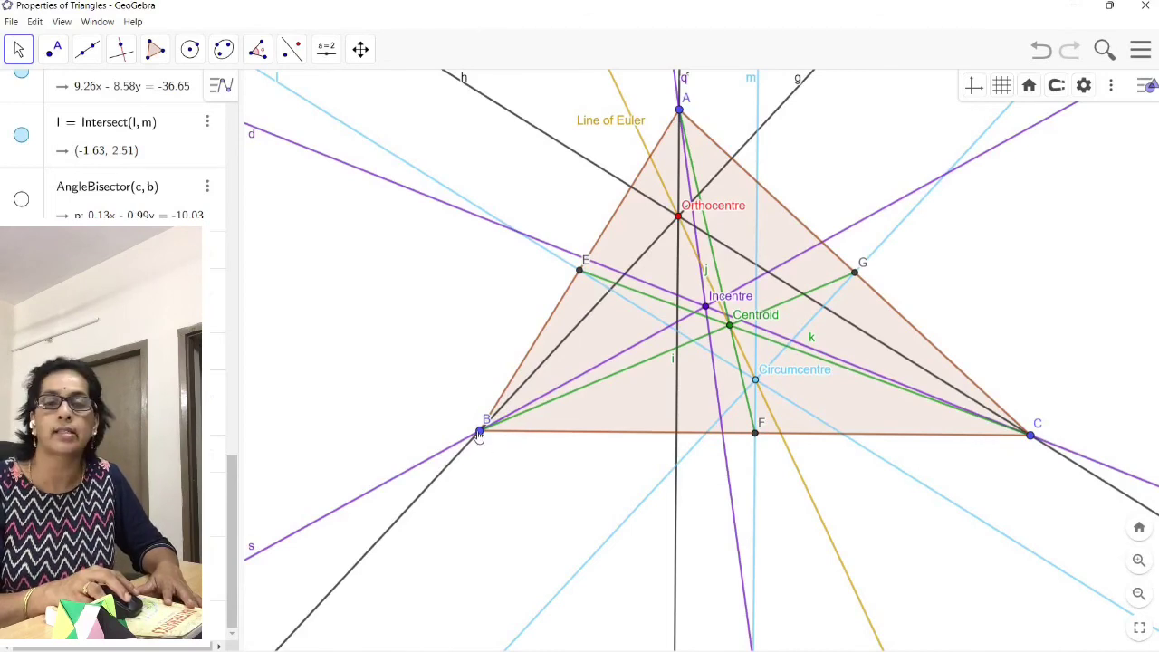
{"action": "left_click_drag", "start_coordinate": [476, 438], "coordinate": [317, 615]}
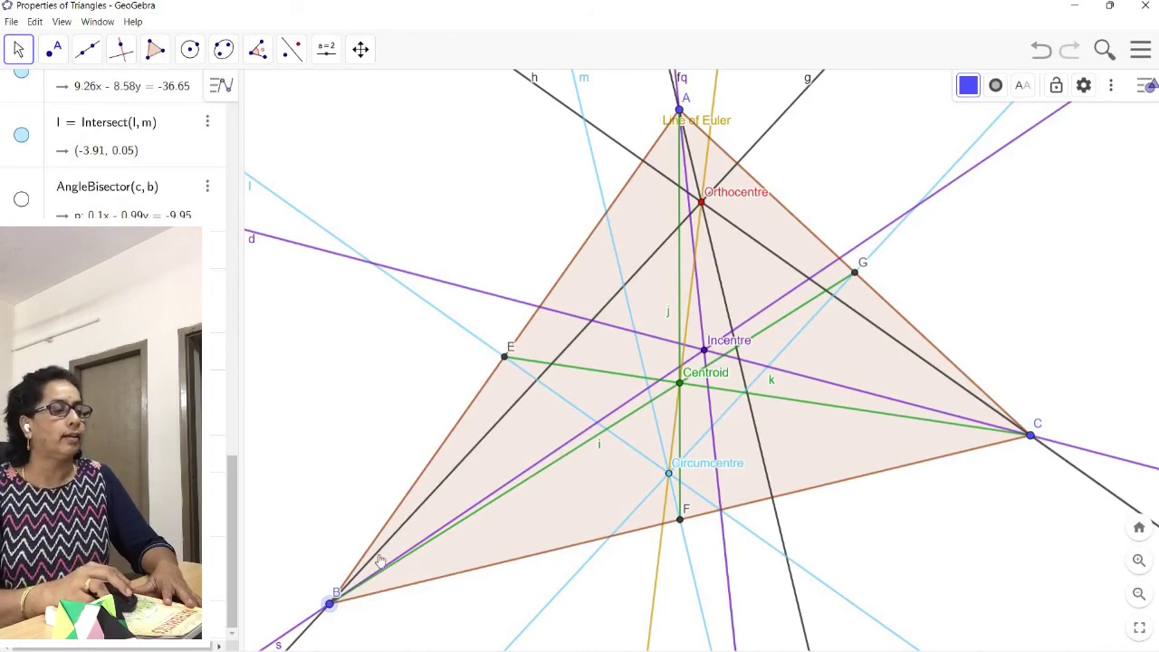
{"action": "left_click", "coordinate": [330, 604]}
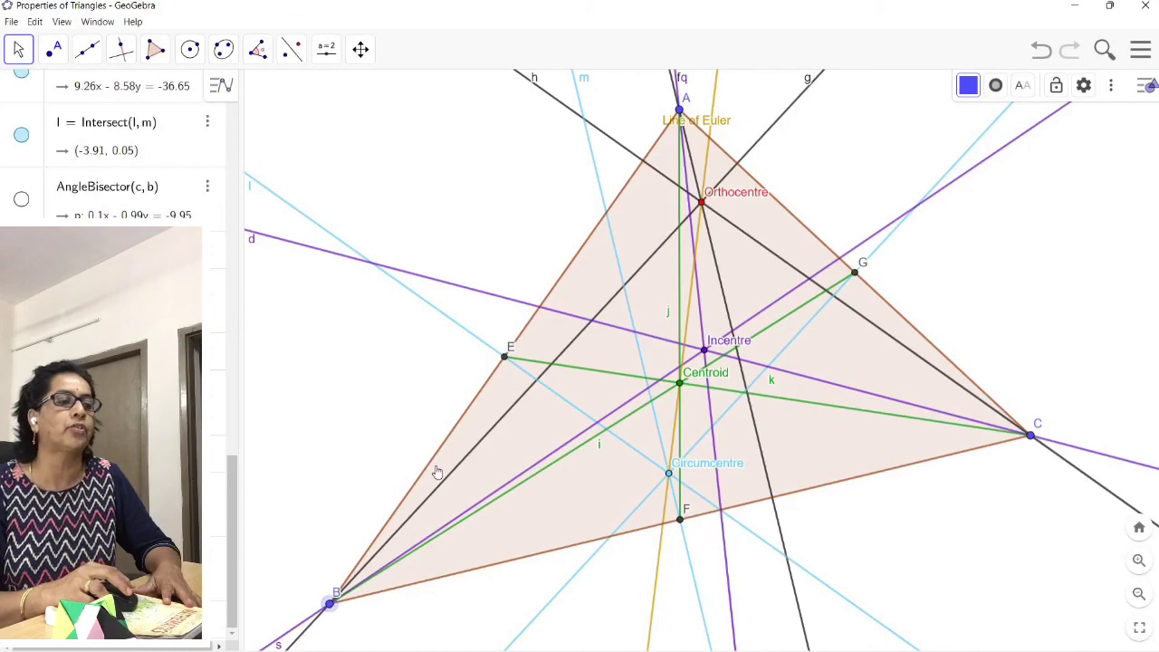